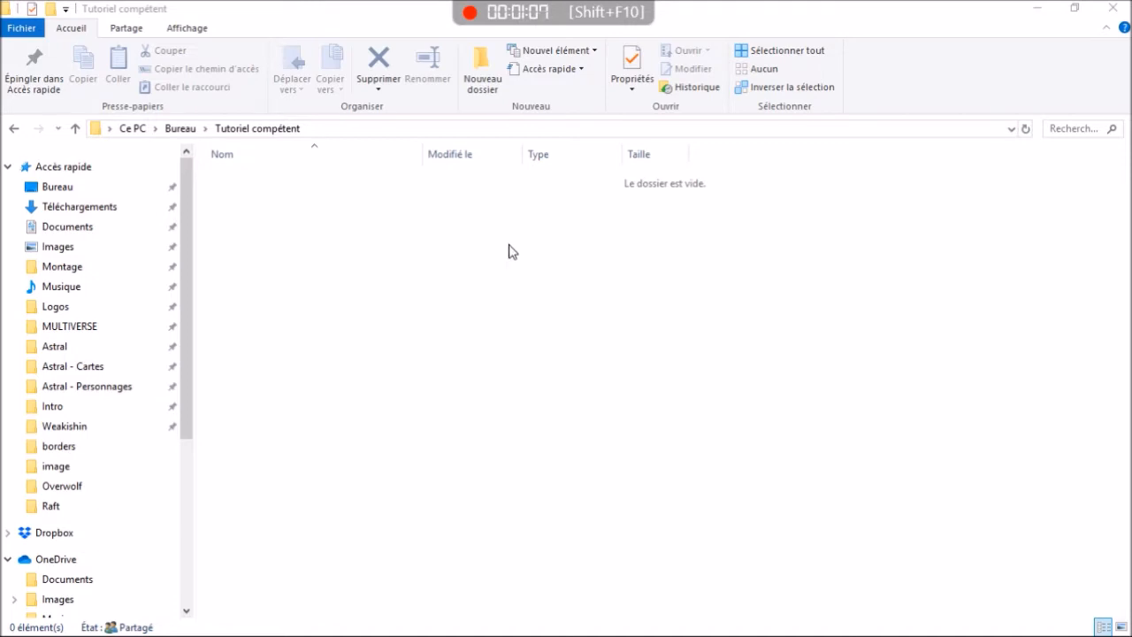
Open the properties of the Tutoriel compétent folder and check its location path
click(635, 85)
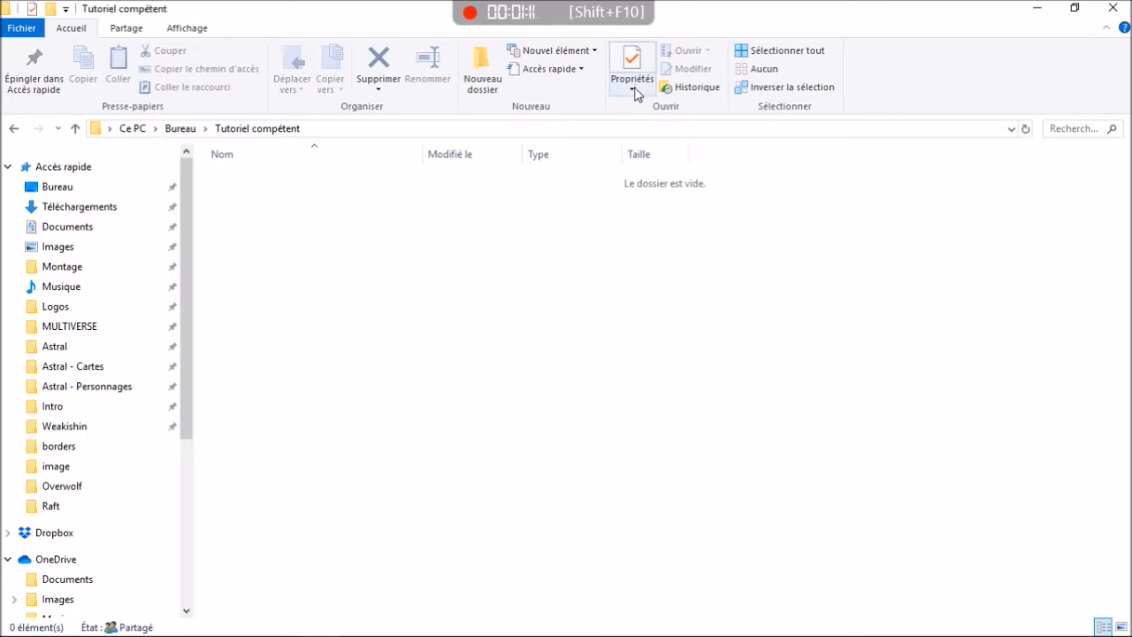
click(634, 90)
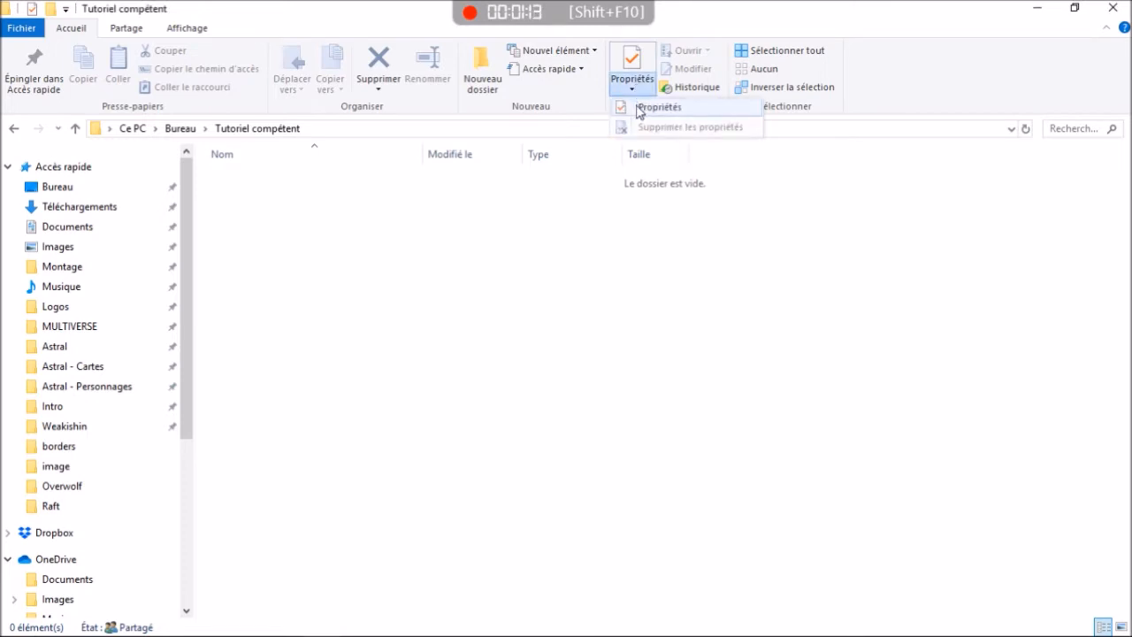
click(640, 109)
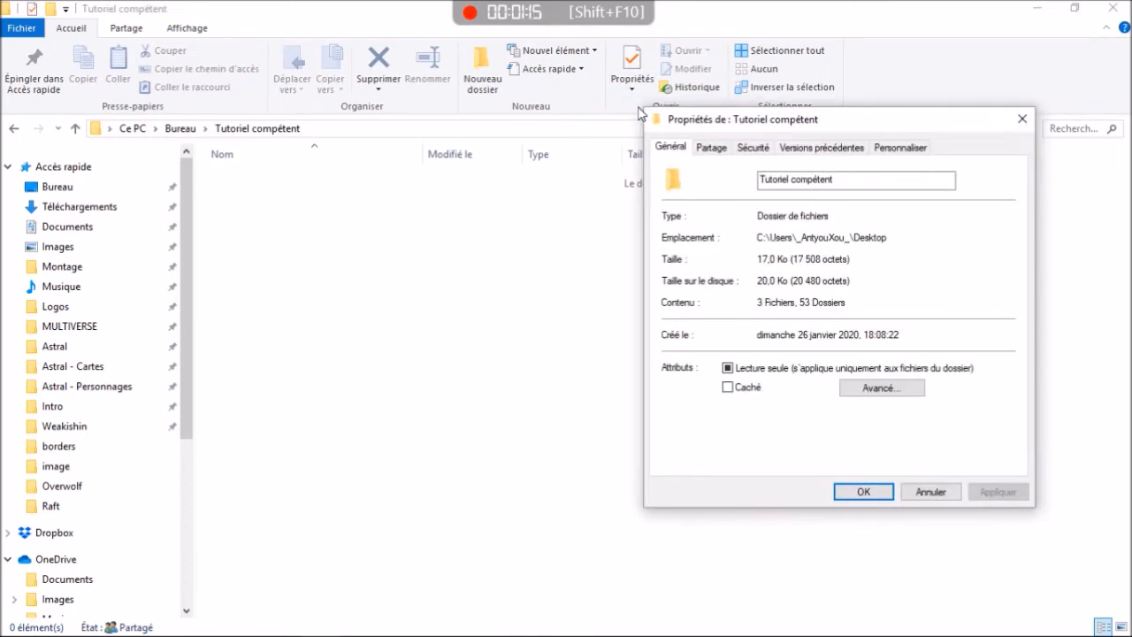
drag(697, 120, 395, 120)
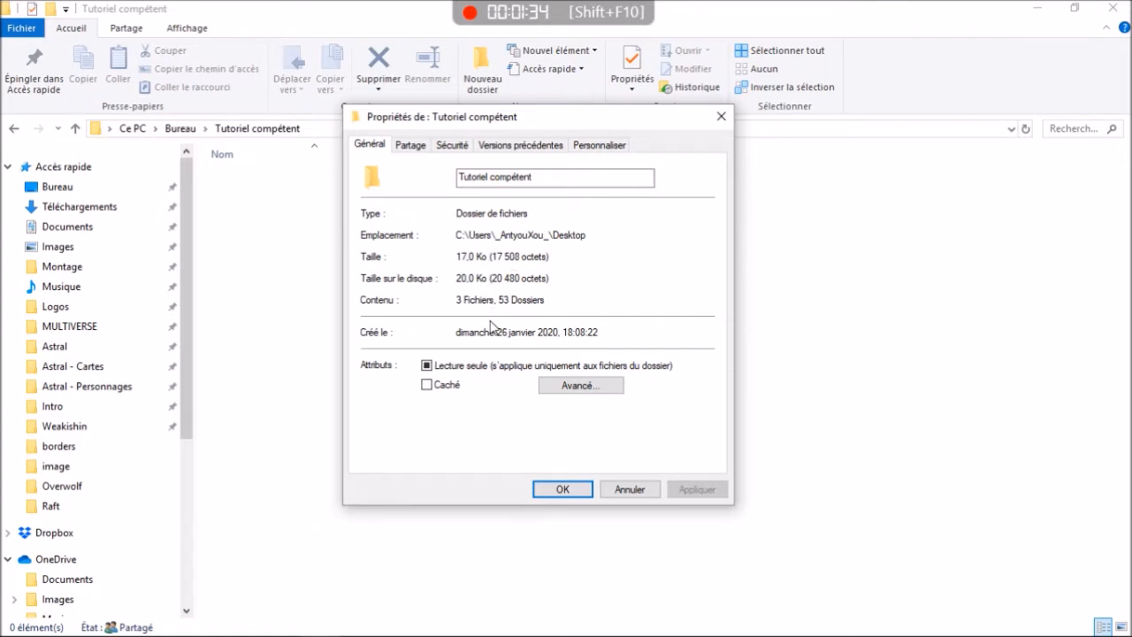
drag(495, 236, 548, 235)
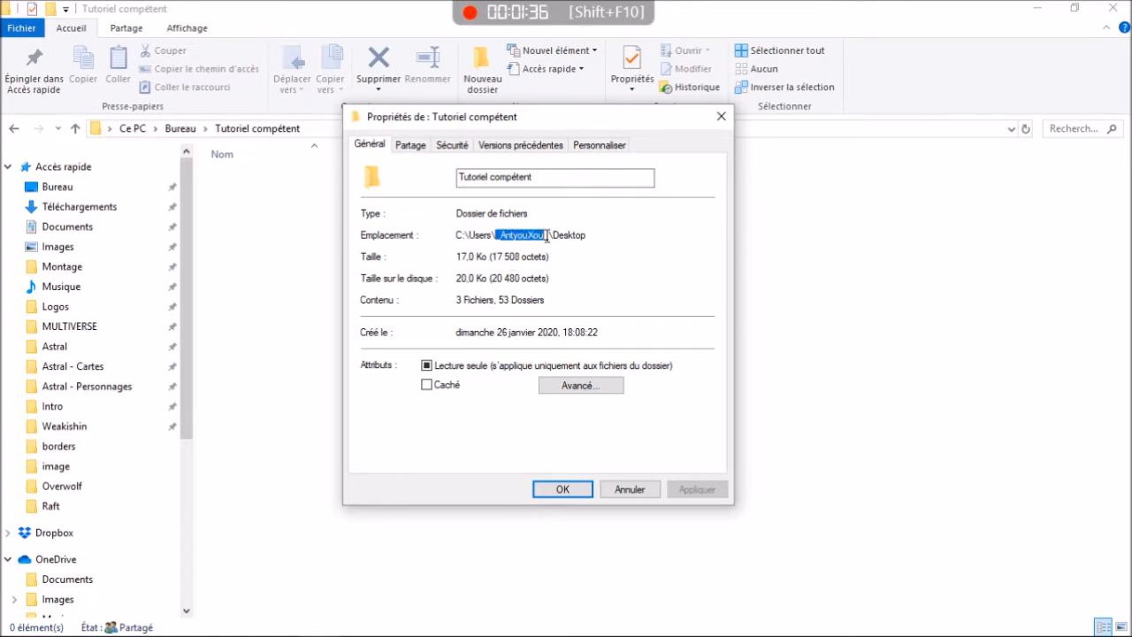
click(552, 256)
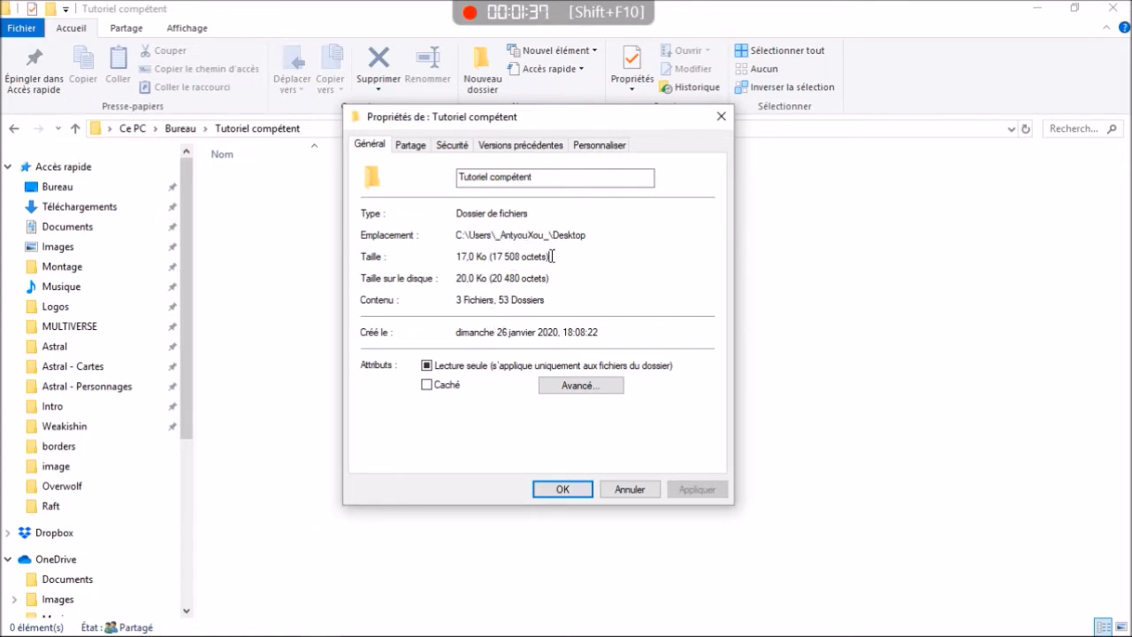
Examine the folder's size and its file and folder counts in the properties, then close them without changes
drag(546, 302, 456, 303)
click(457, 302)
click(544, 303)
click(473, 307)
drag(521, 255, 503, 257)
click(499, 255)
drag(488, 256, 522, 257)
click(525, 261)
drag(499, 301, 548, 301)
click(536, 301)
drag(553, 257, 485, 256)
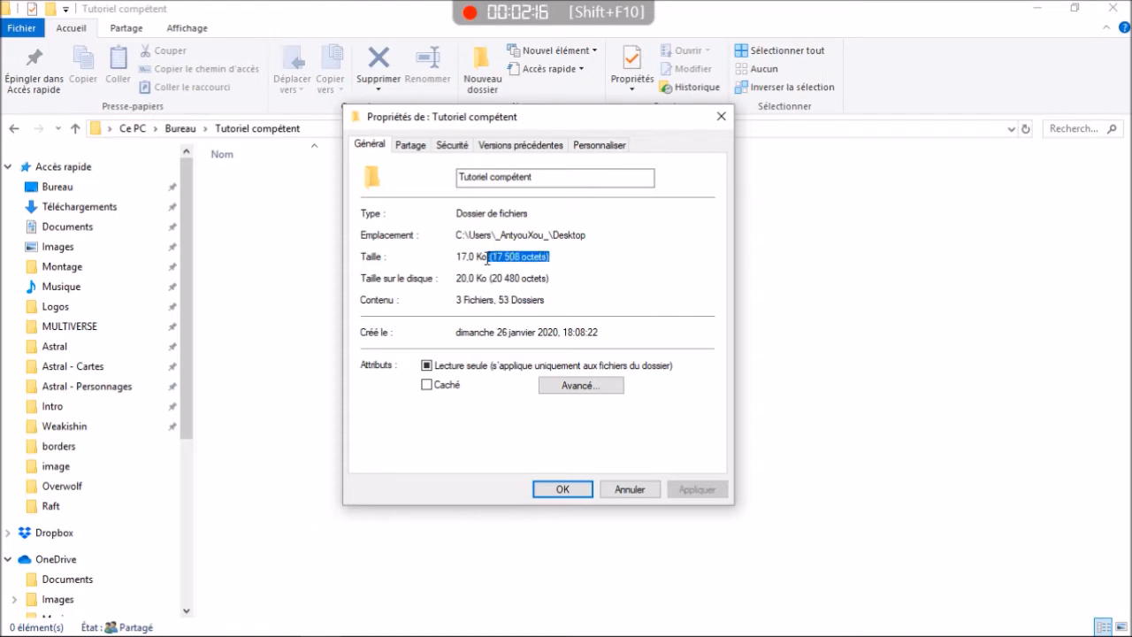
click(501, 257)
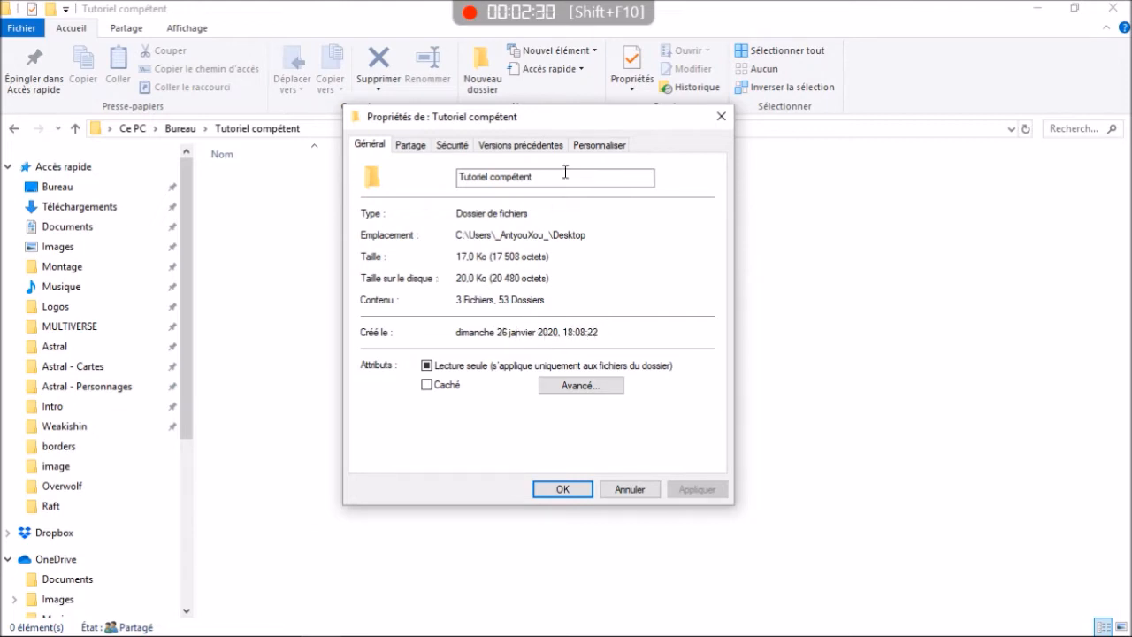
drag(455, 300, 529, 305)
click(541, 302)
click(629, 489)
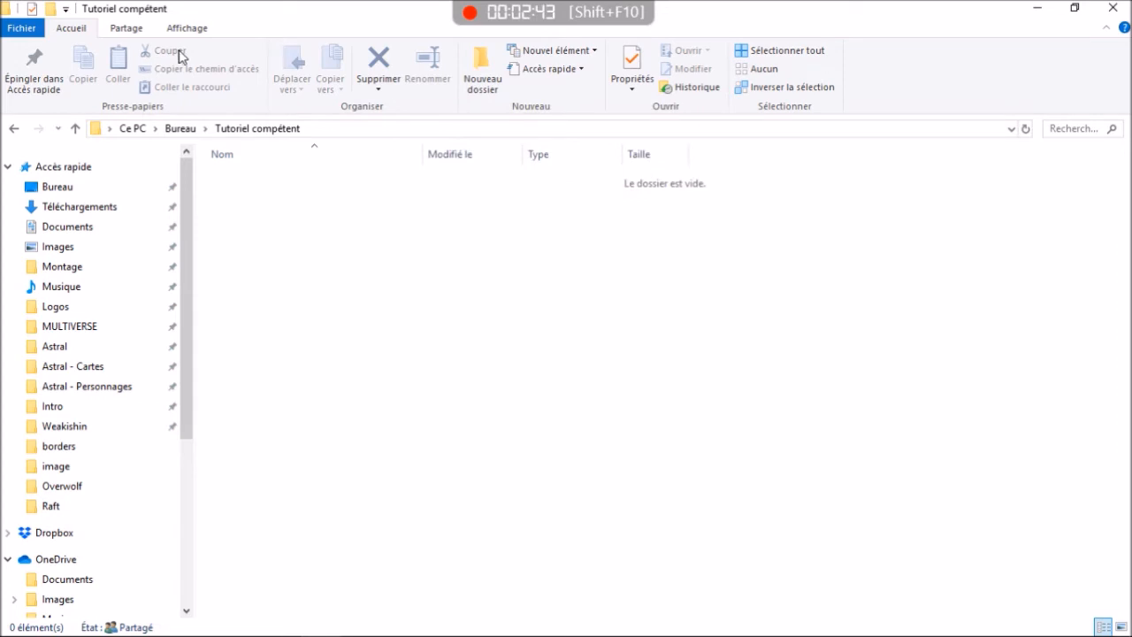
Set File Explorer to open in Ce PC in the folder options and confirm the change
click(187, 30)
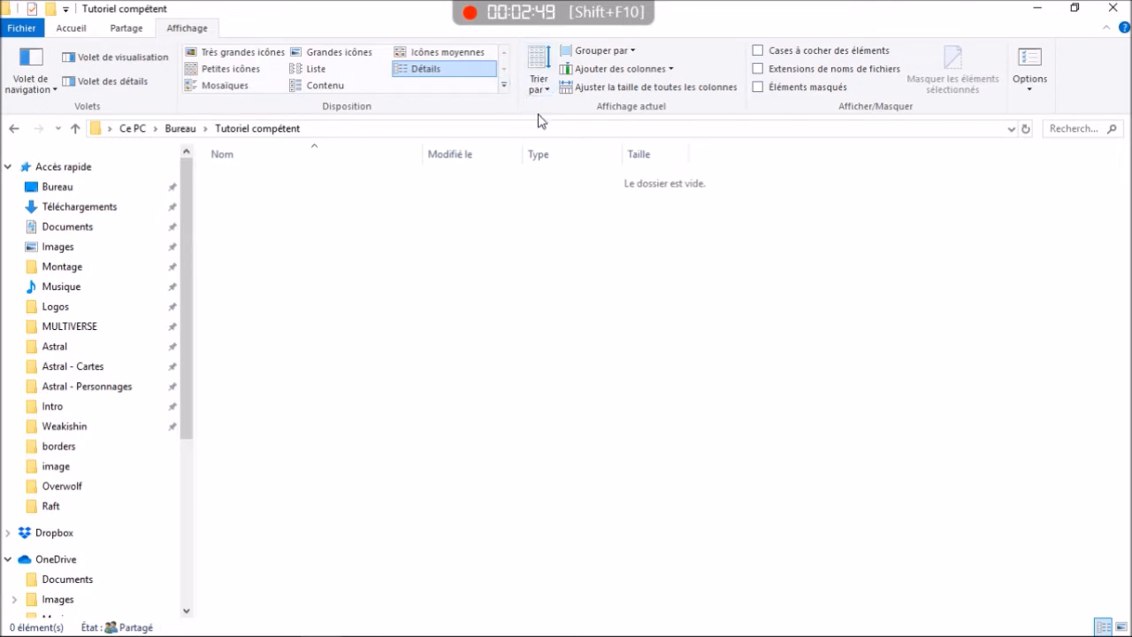
click(1039, 84)
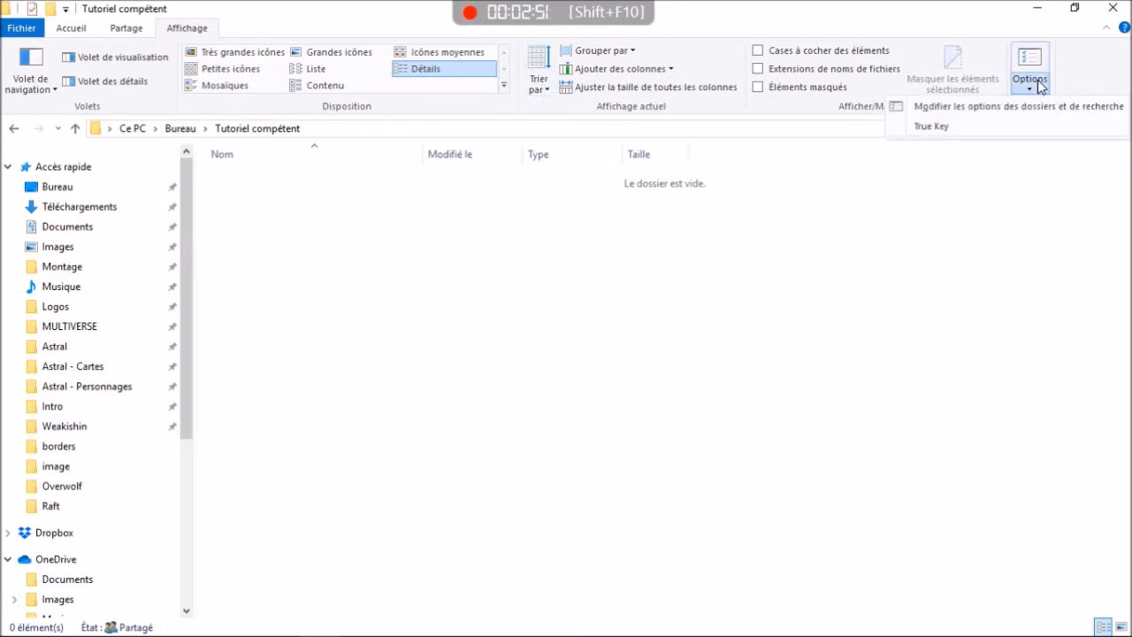
click(990, 109)
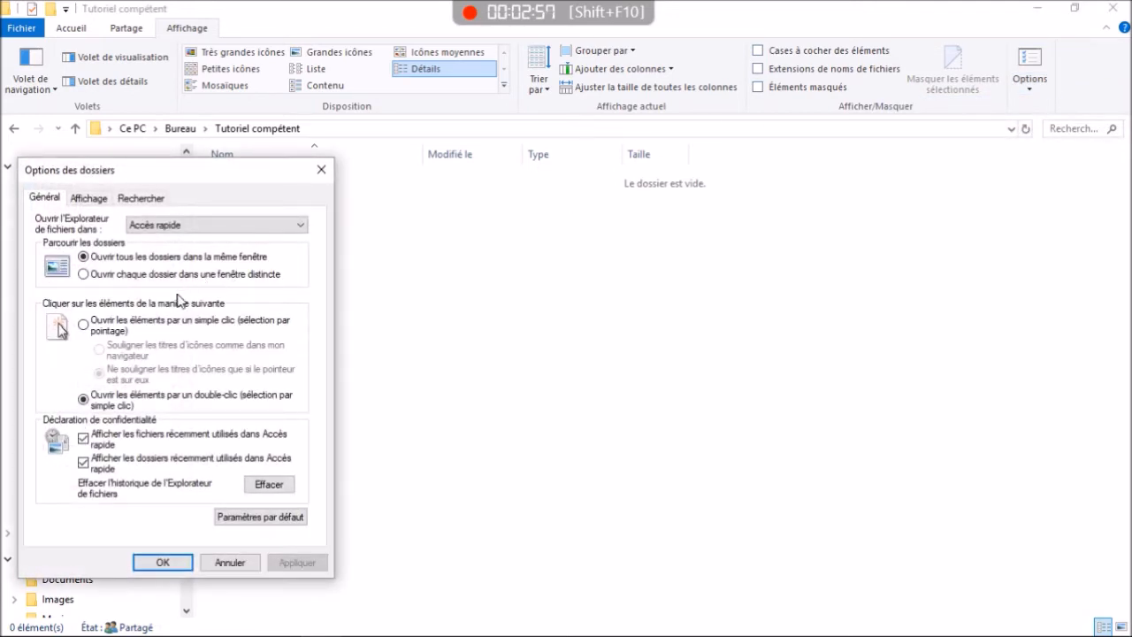
click(178, 232)
click(169, 252)
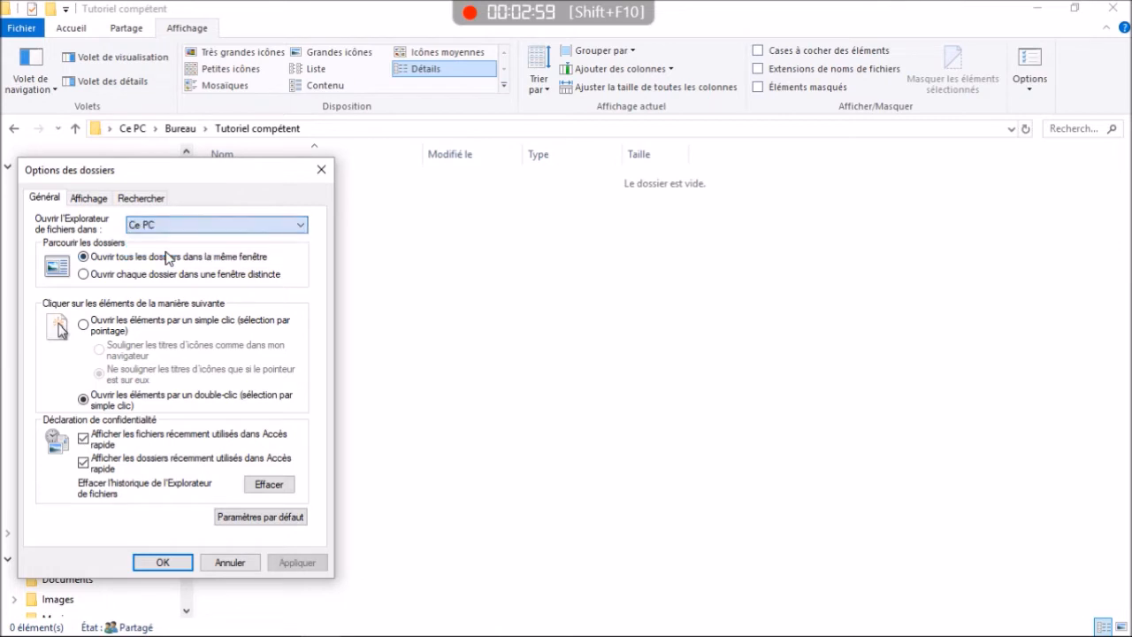
click(160, 561)
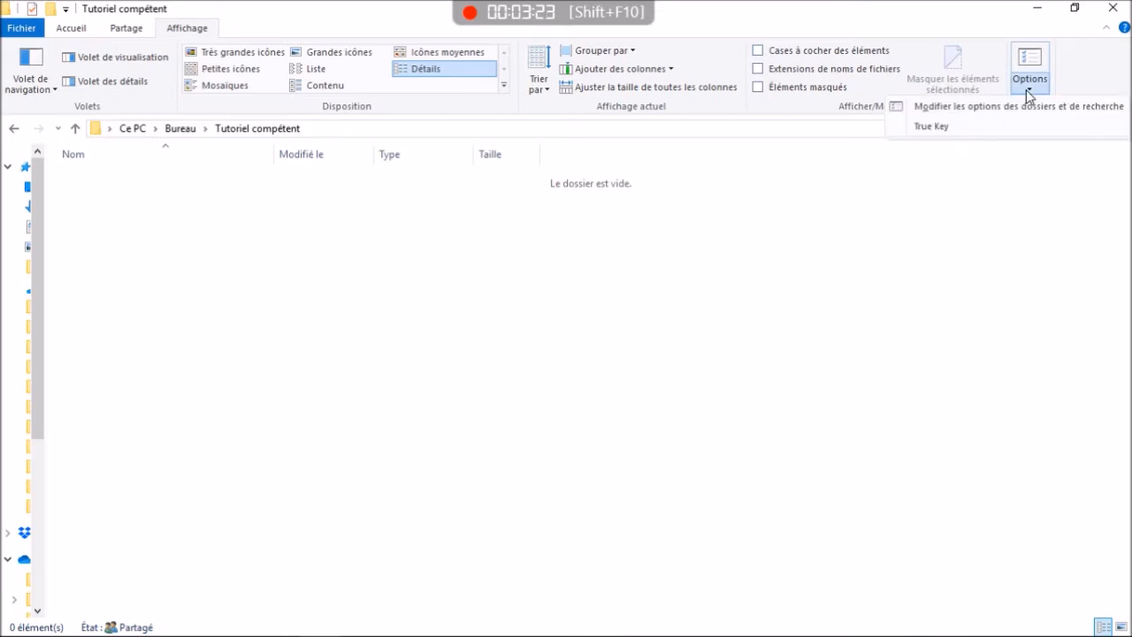
Turn on item check boxes and the display of hidden items in the Tutoriel compétent folder
click(762, 54)
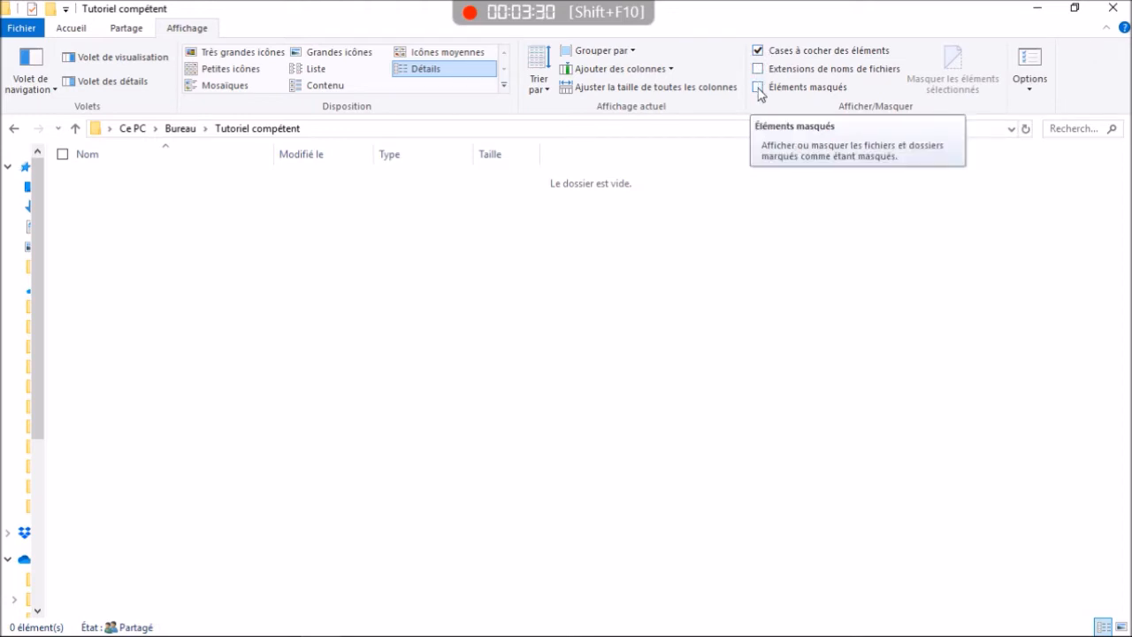
click(758, 88)
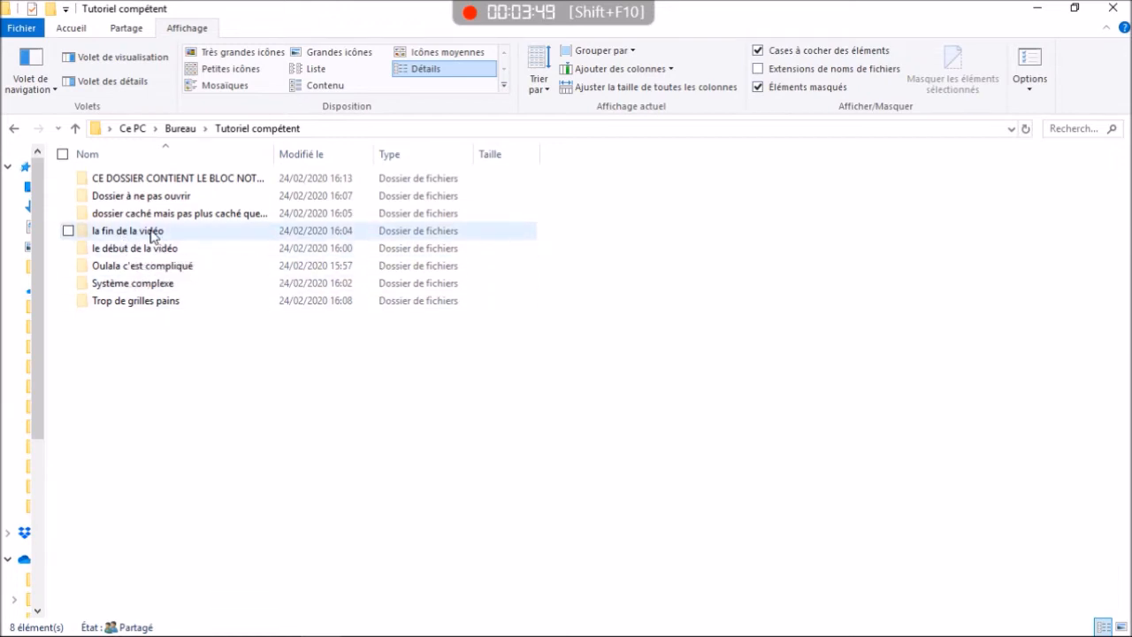
Browse into le début de la vidéo, abonnez vous and its subfolder mais ducoup ça nous avance pas plus que ça
mouse_move(151, 233)
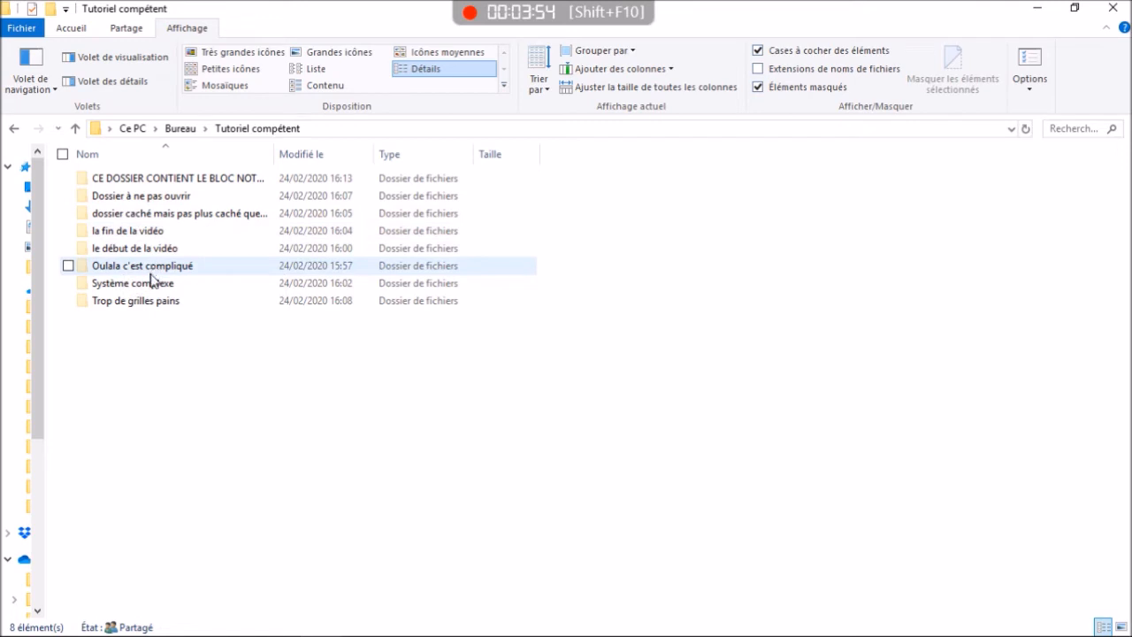
click(118, 249)
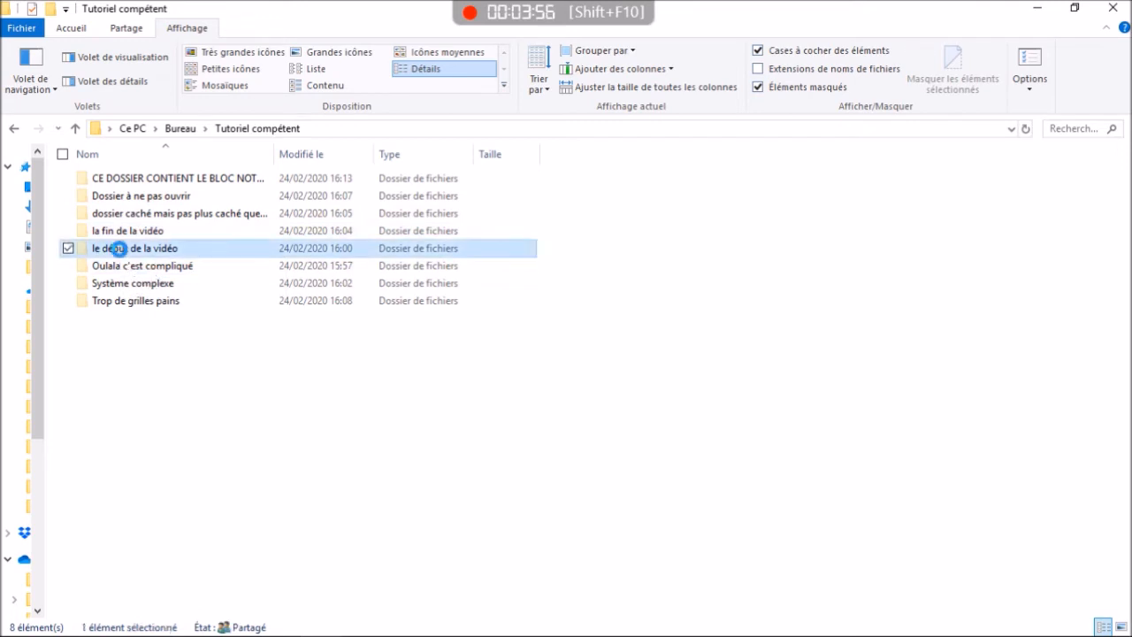
double_click(118, 248)
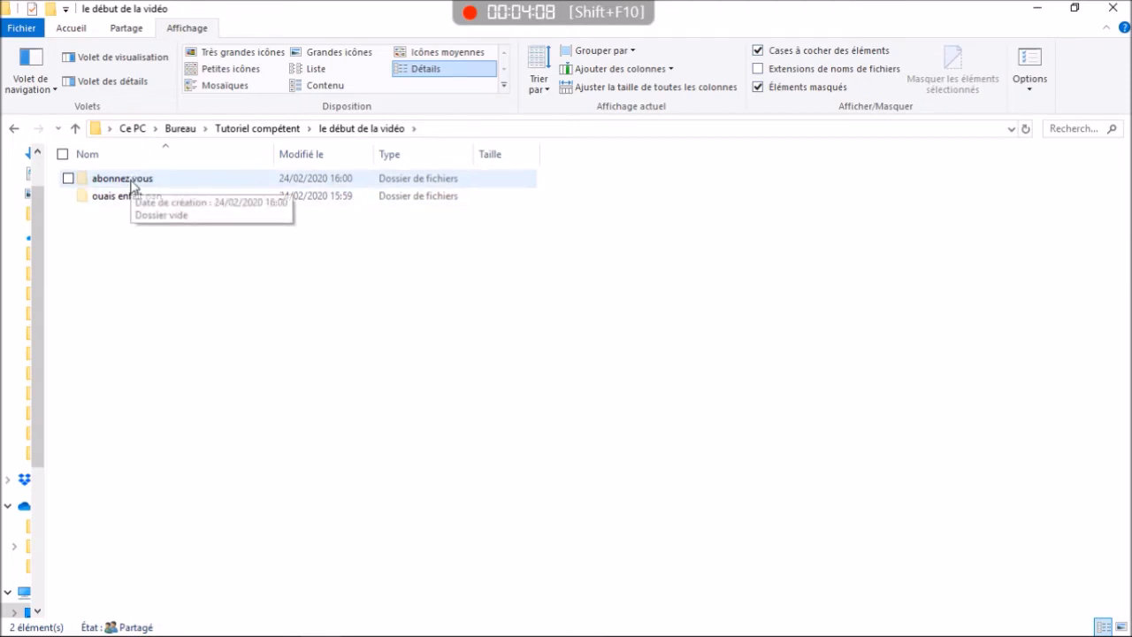
double_click(131, 181)
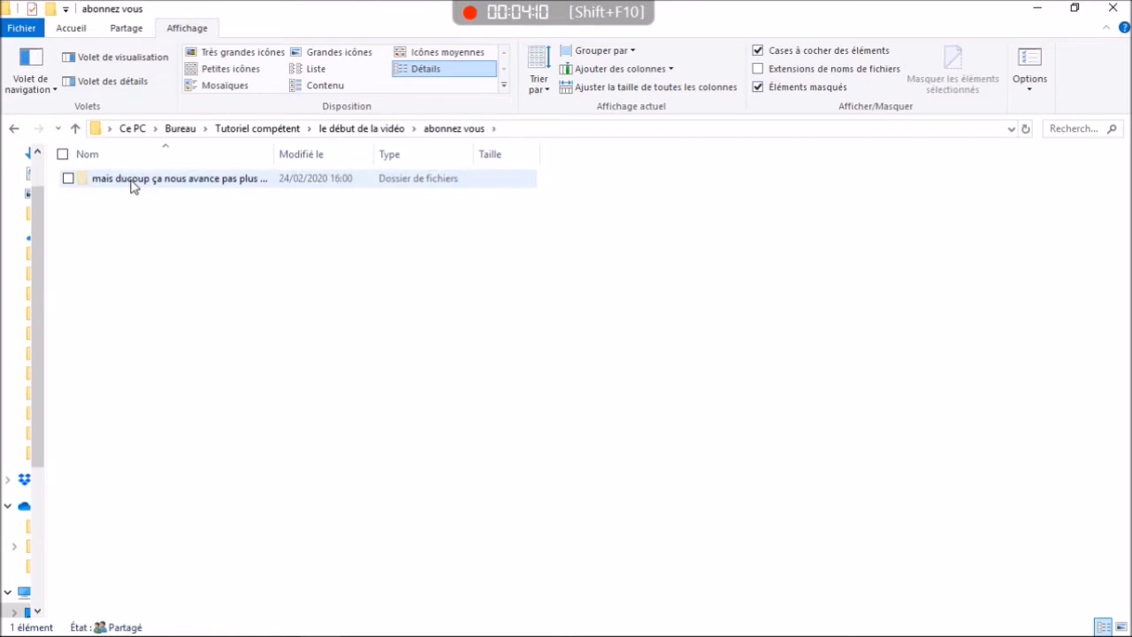
click(131, 181)
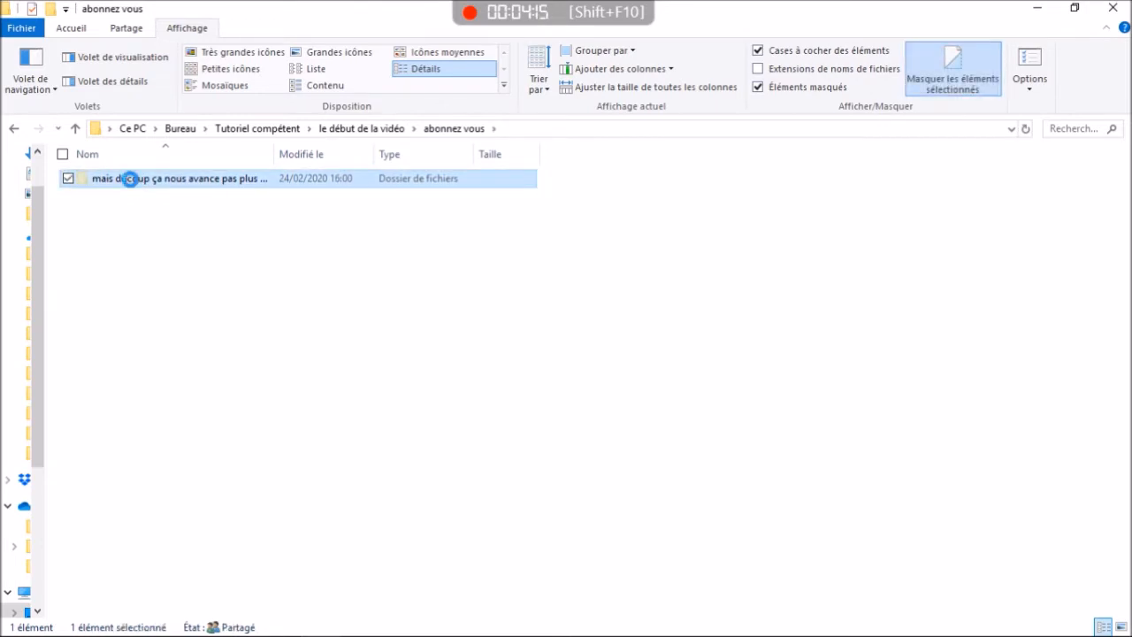
double_click(443, 174)
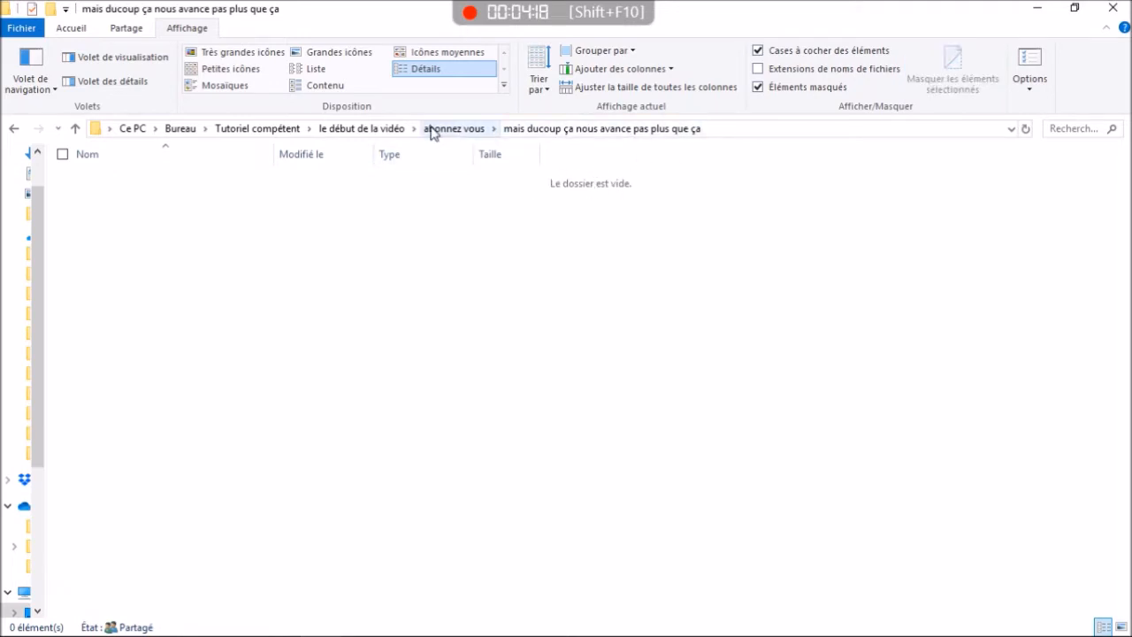
Go back to le début de la vidéo, then browse through ouais enfait nan and its nested sort folders
click(362, 129)
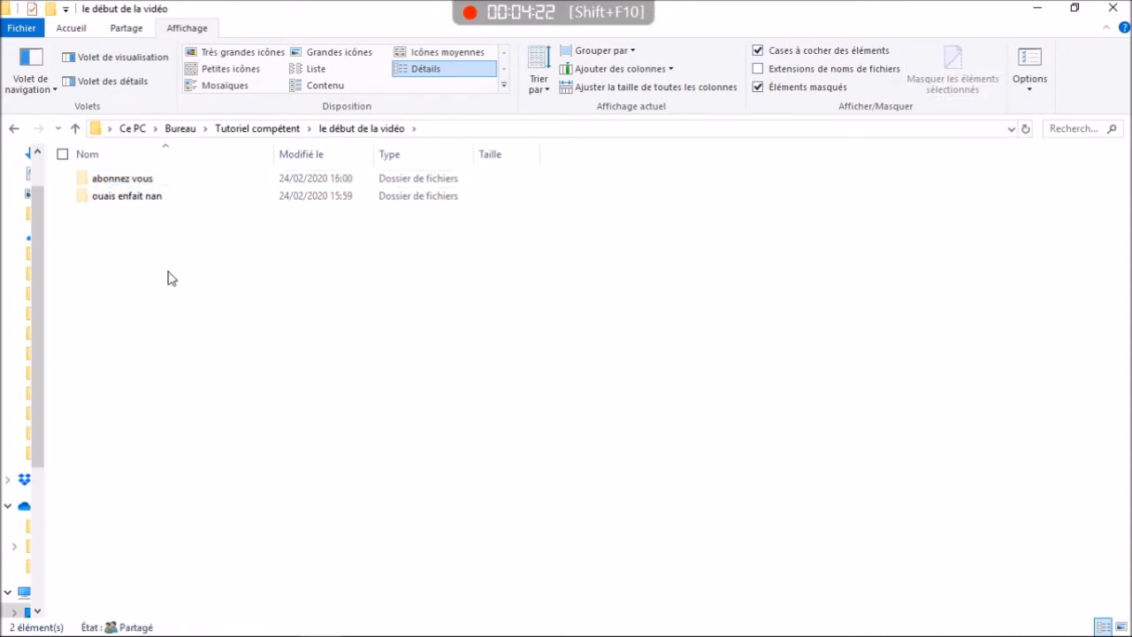
click(125, 197)
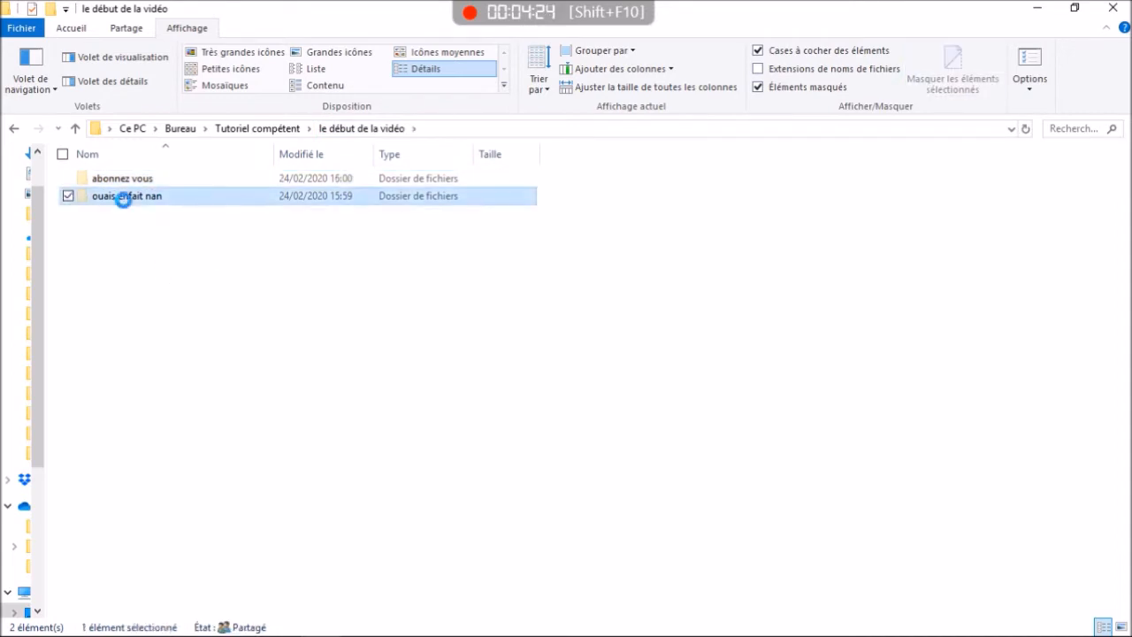
double_click(146, 197)
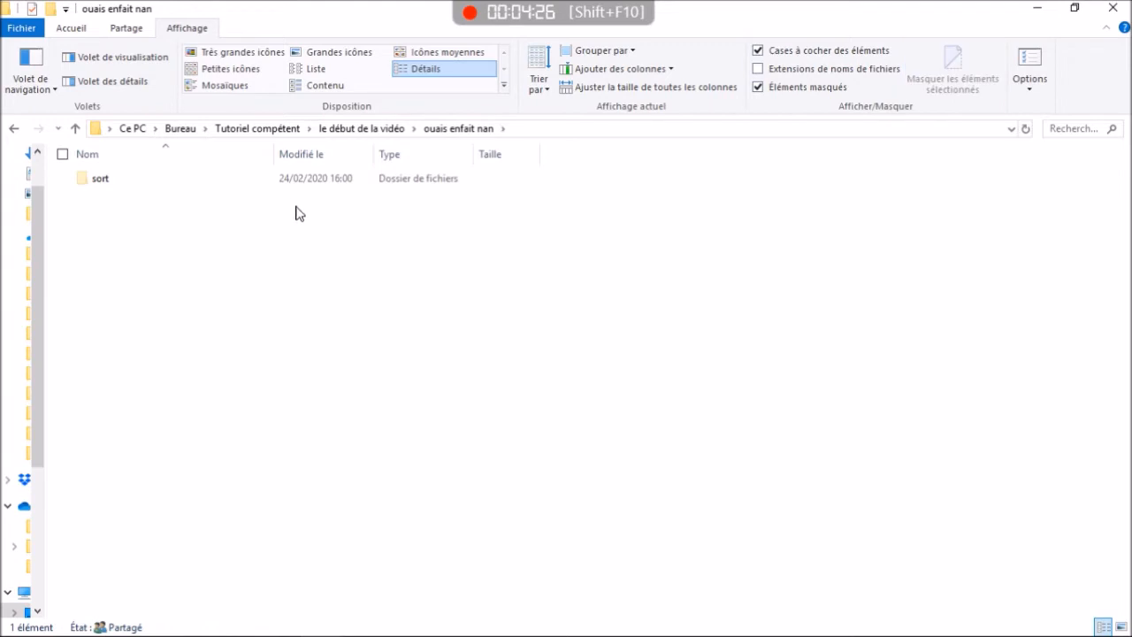
click(258, 185)
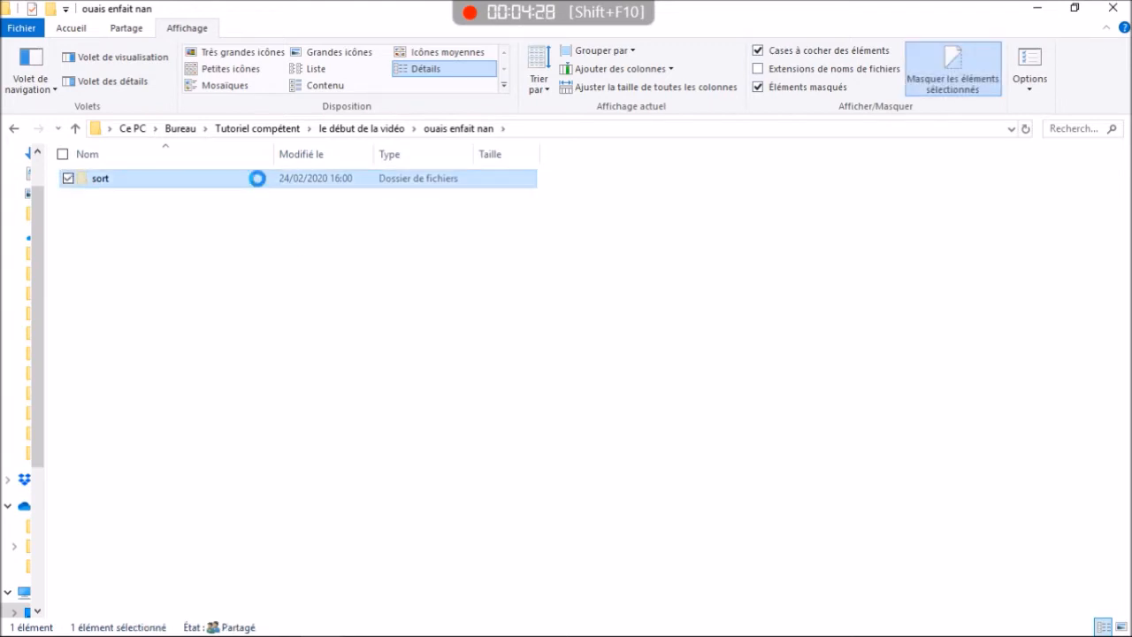
double_click(258, 185)
click(257, 185)
double_click(257, 185)
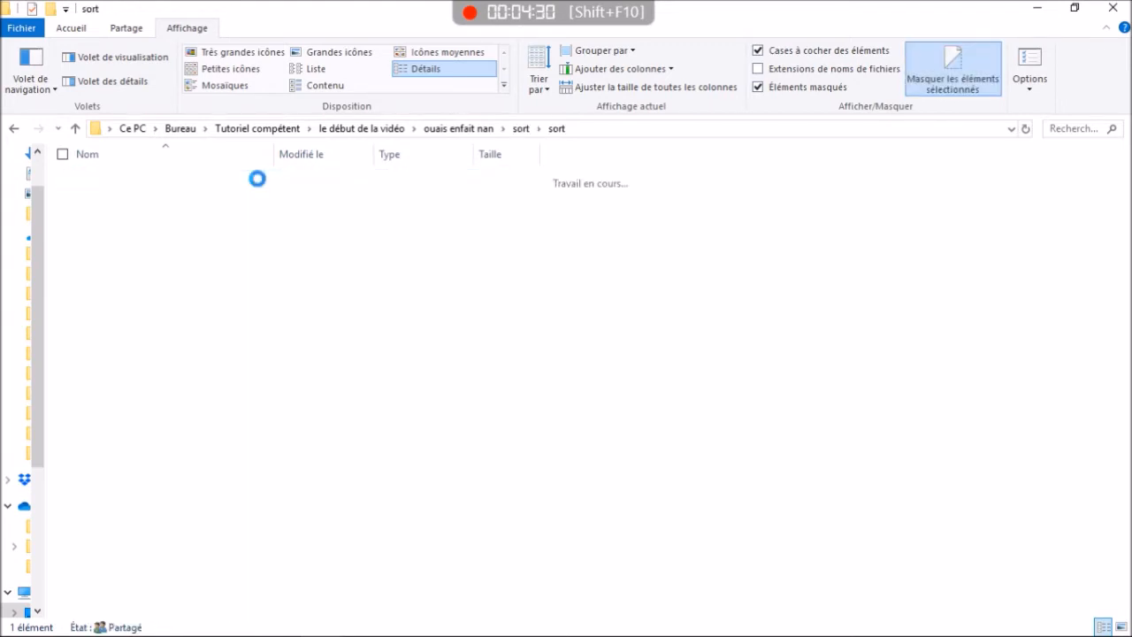
click(272, 187)
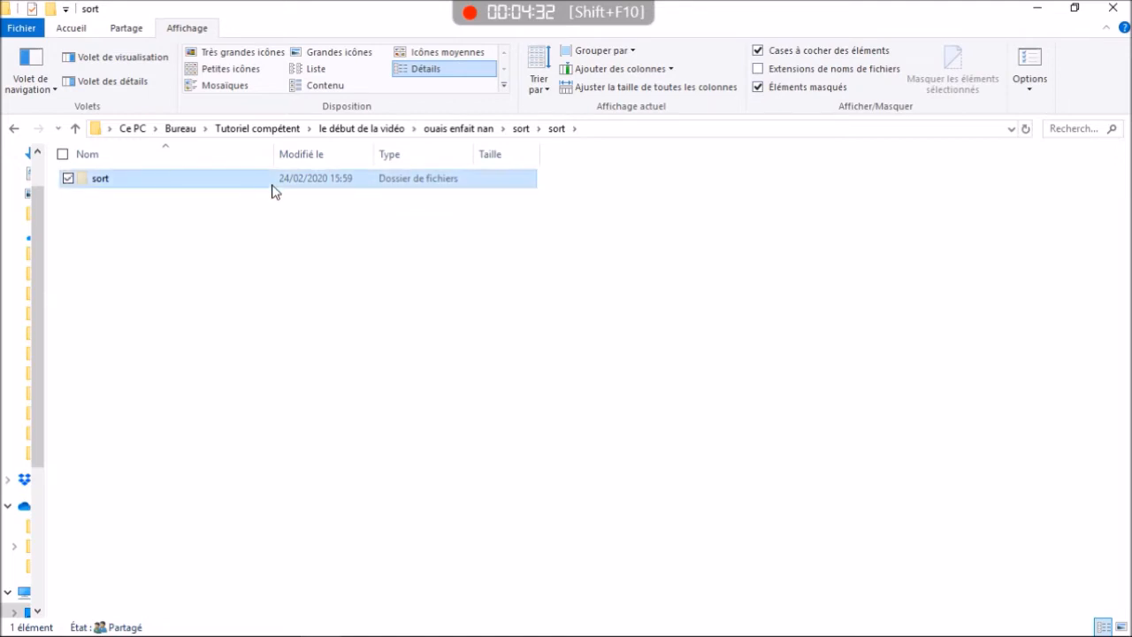
double_click(273, 183)
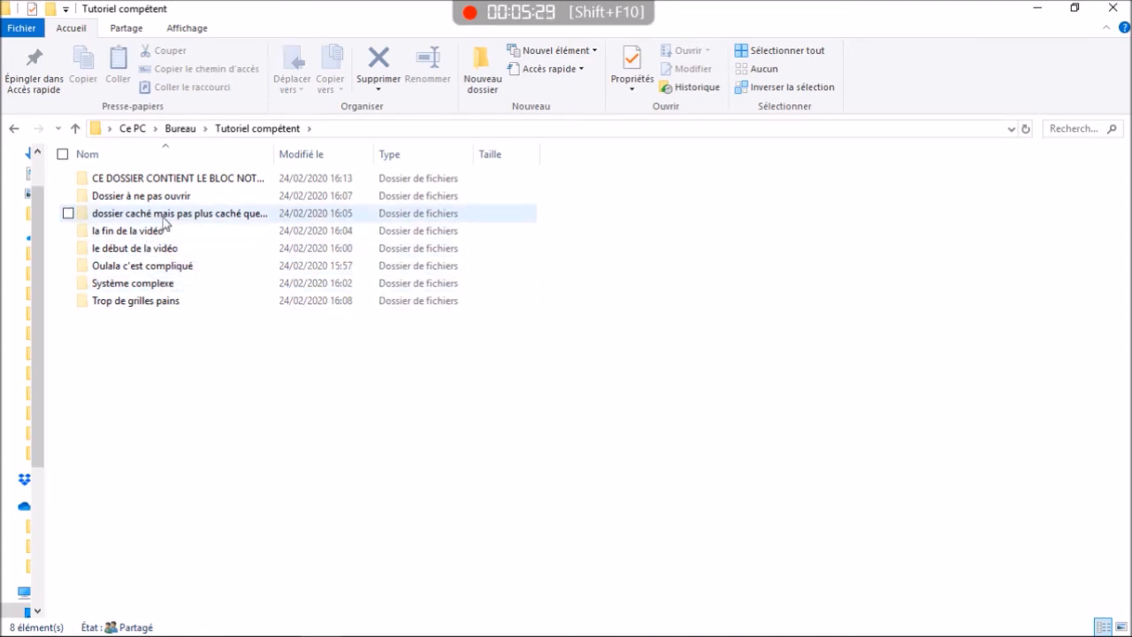
Check the contents of the CE DOSSIER CONTIENT LE BLOC NOTE OMG folder, then return to Tutoriel compétent
click(181, 180)
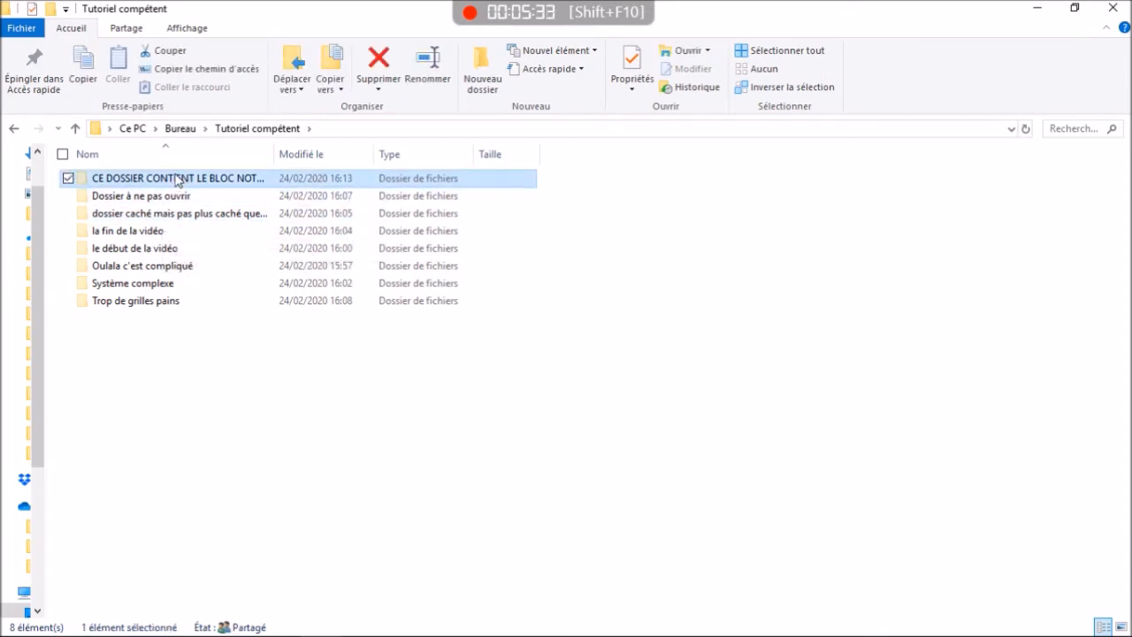
double_click(177, 179)
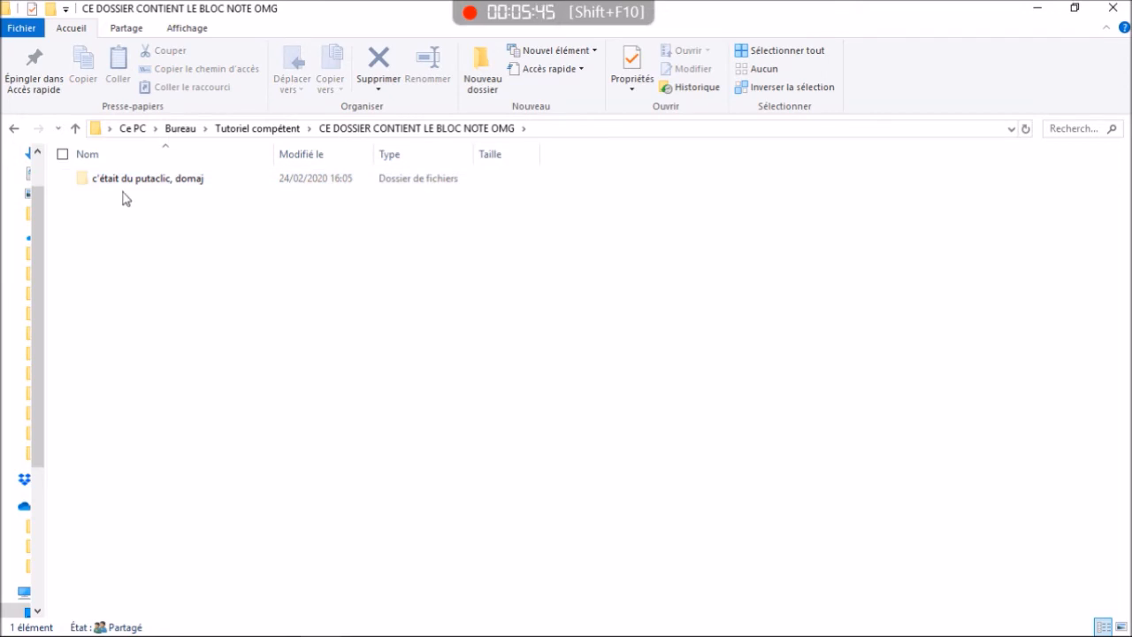
click(237, 129)
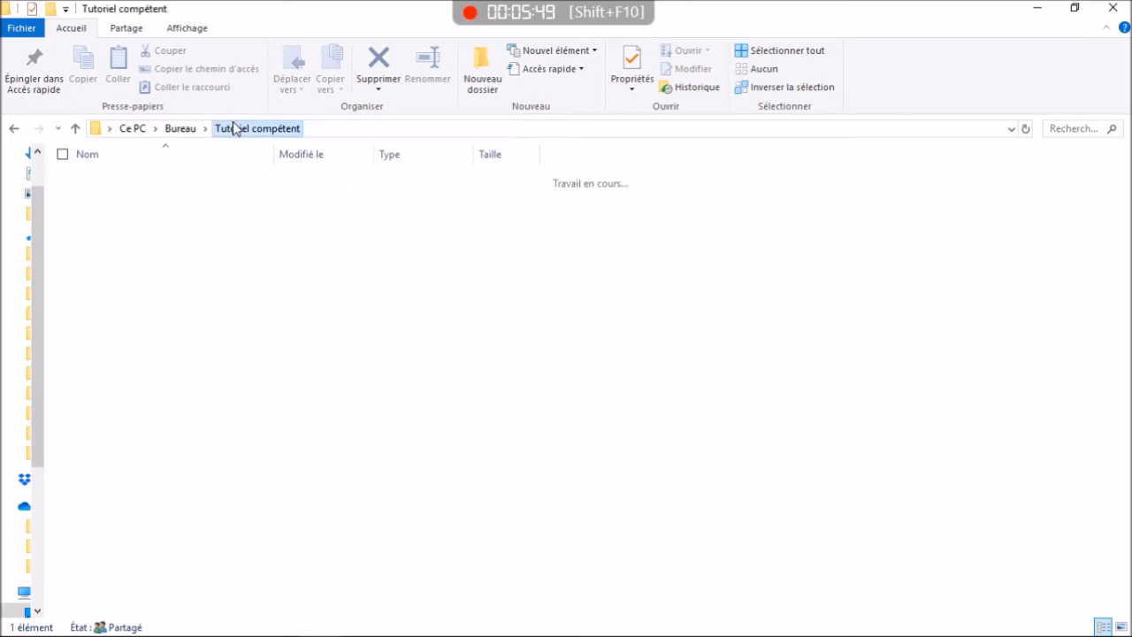
Browse into the Trop de grilles pains folder and its c'est grillé subfolder
click(131, 417)
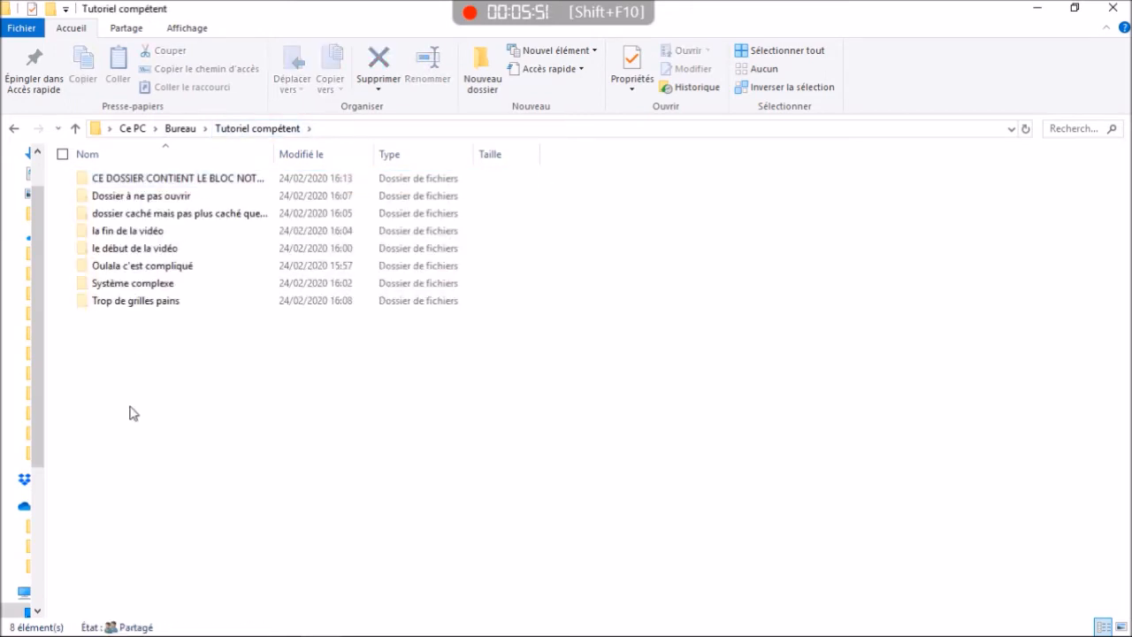
double_click(146, 302)
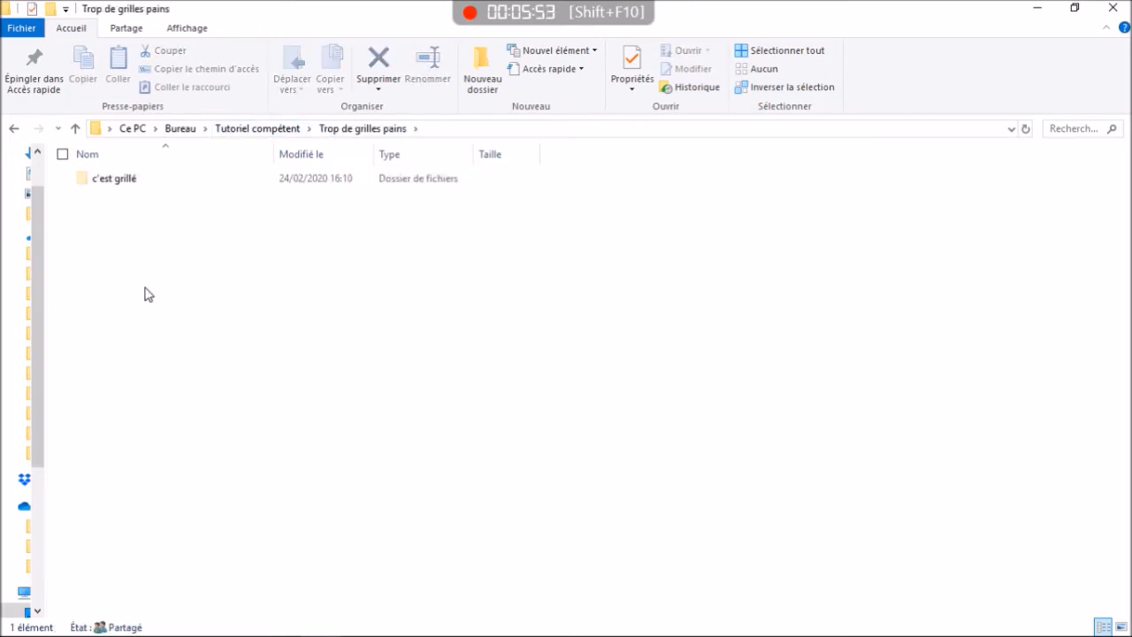
double_click(162, 181)
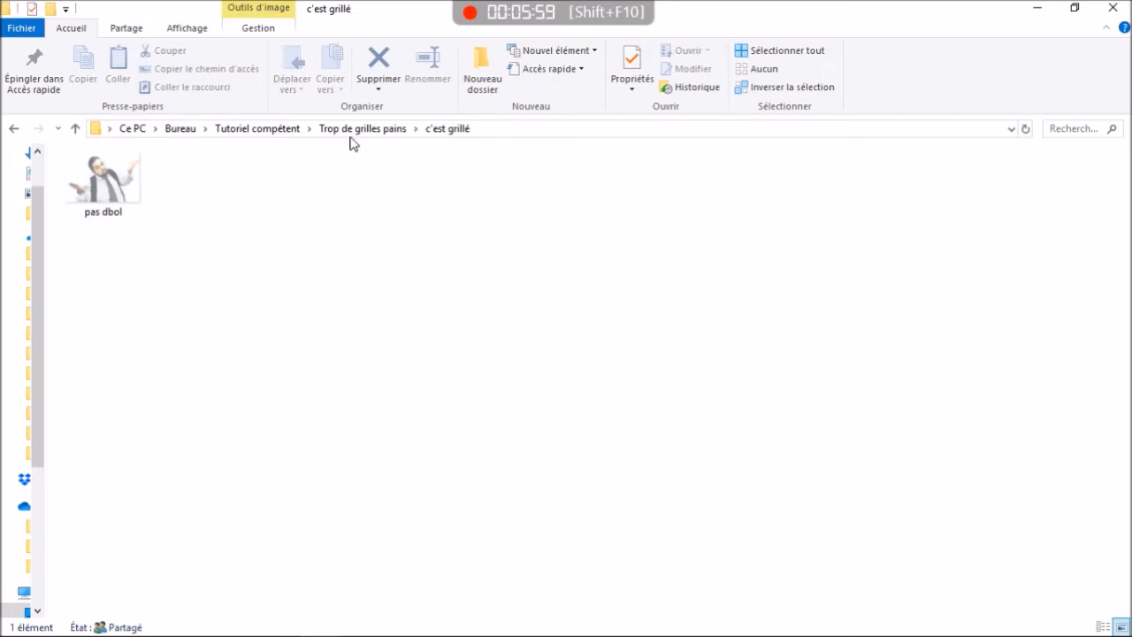
Return to Tutoriel compétent, open Système complexe and check its dossier dur2 - Copie (3) subfolder
click(280, 128)
click(150, 339)
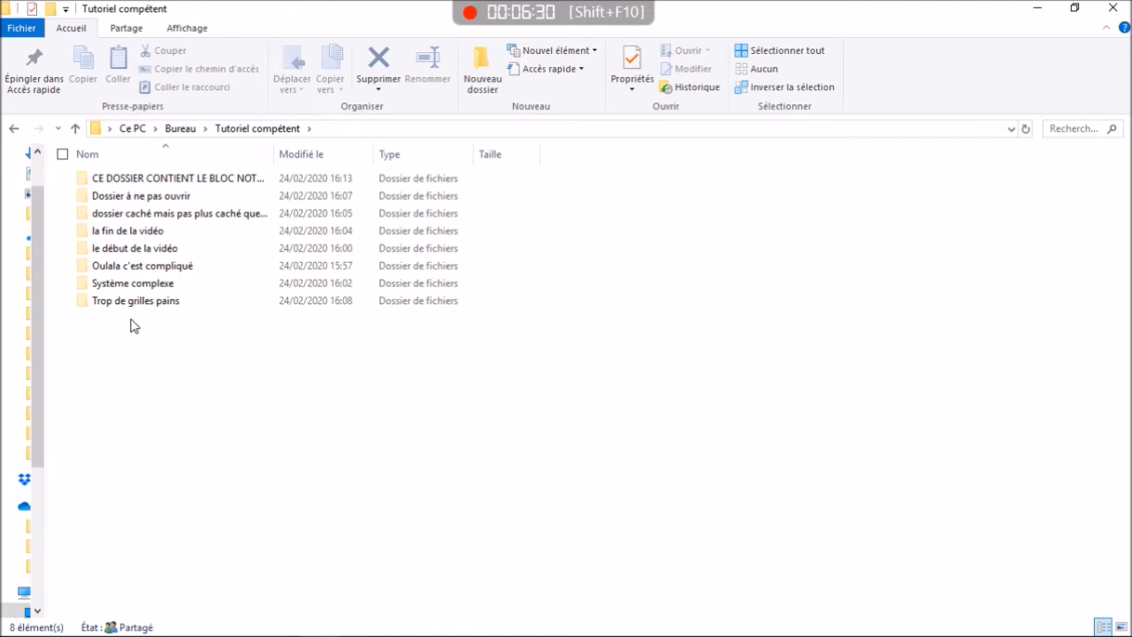
double_click(154, 284)
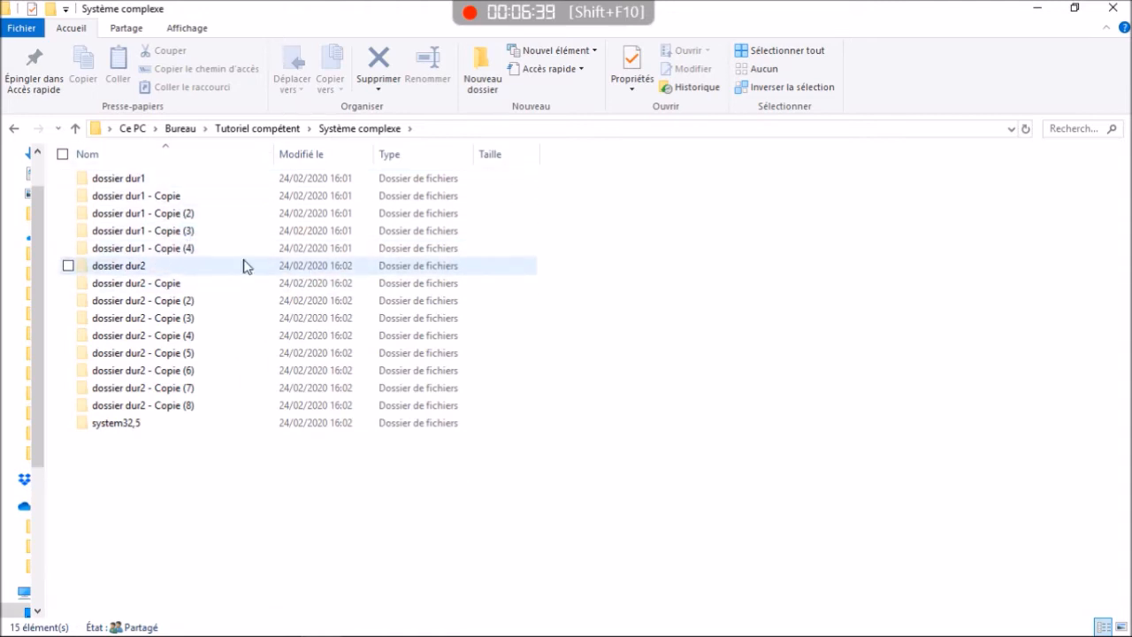
double_click(162, 320)
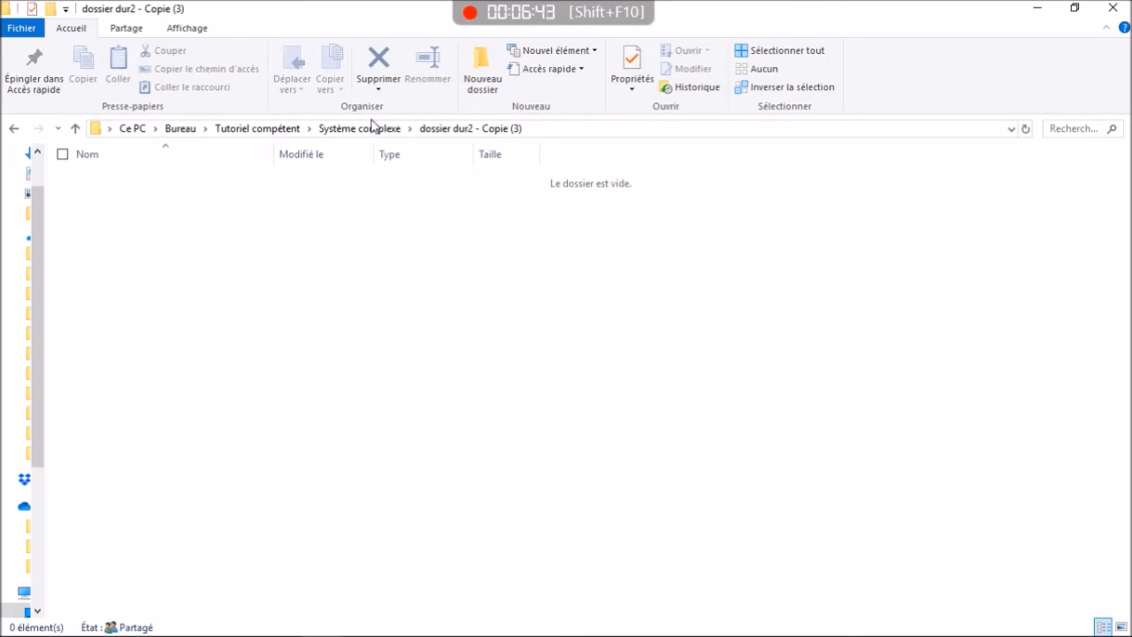
drag(523, 200, 670, 253)
drag(547, 176, 586, 185)
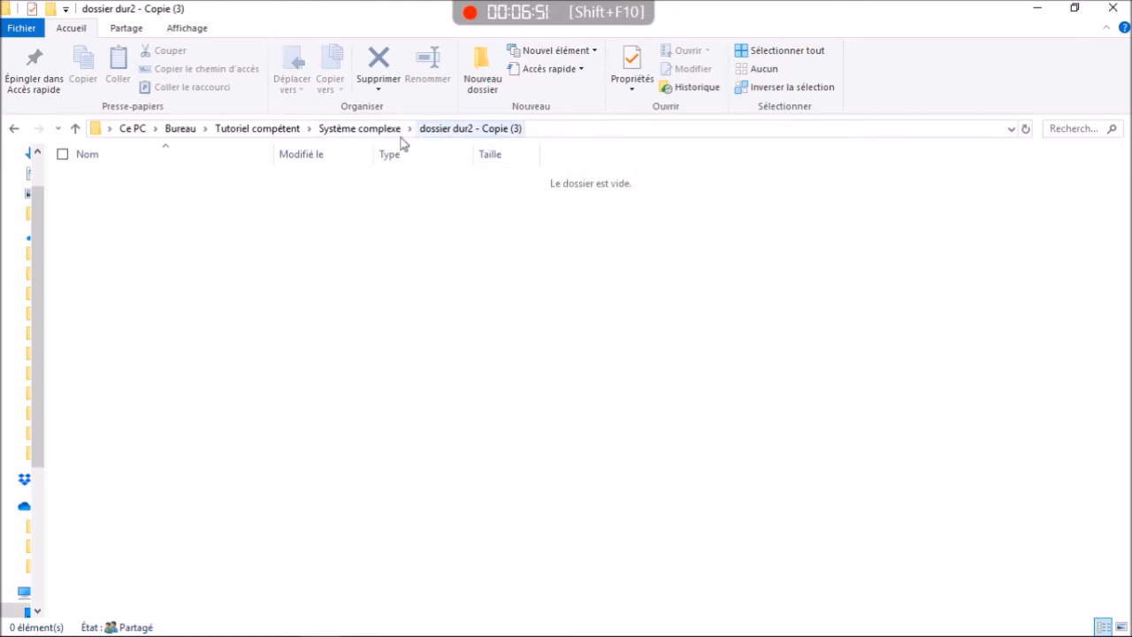
Go back to Système complexe, check the dossier dur1 - Copie subfolder, and return to Système complexe
click(363, 139)
right_click(362, 139)
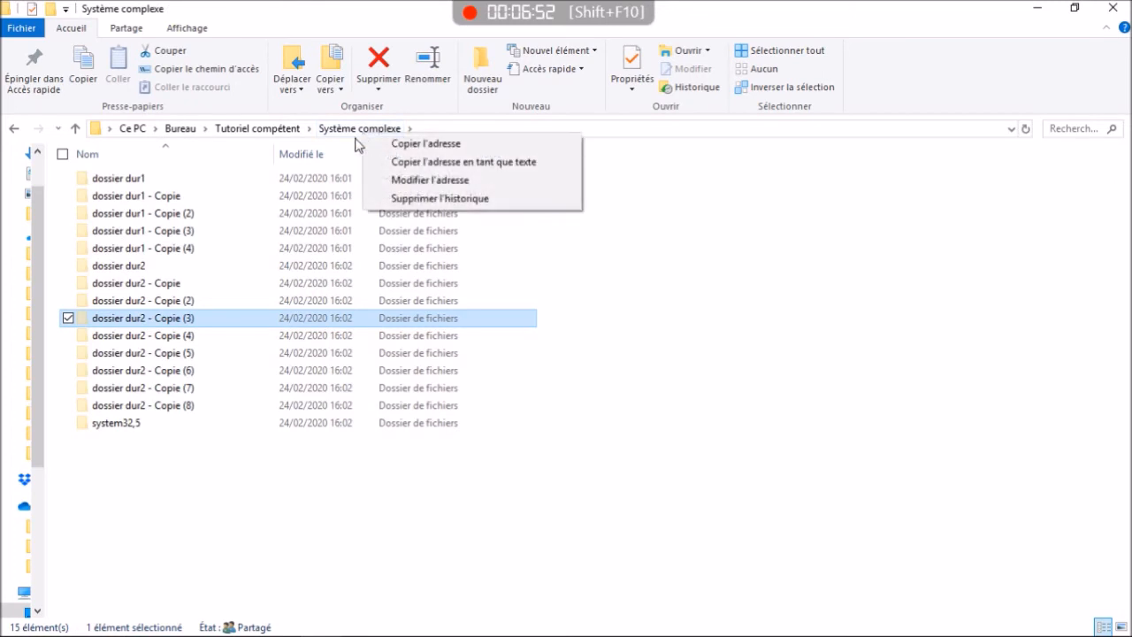
click(209, 507)
double_click(165, 204)
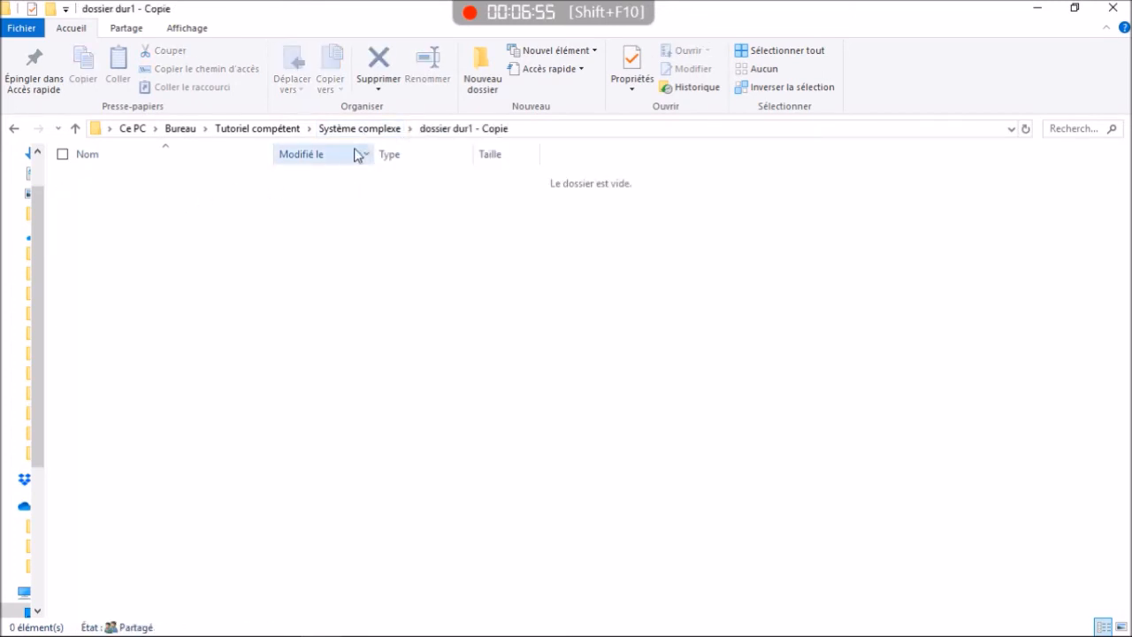
click(390, 137)
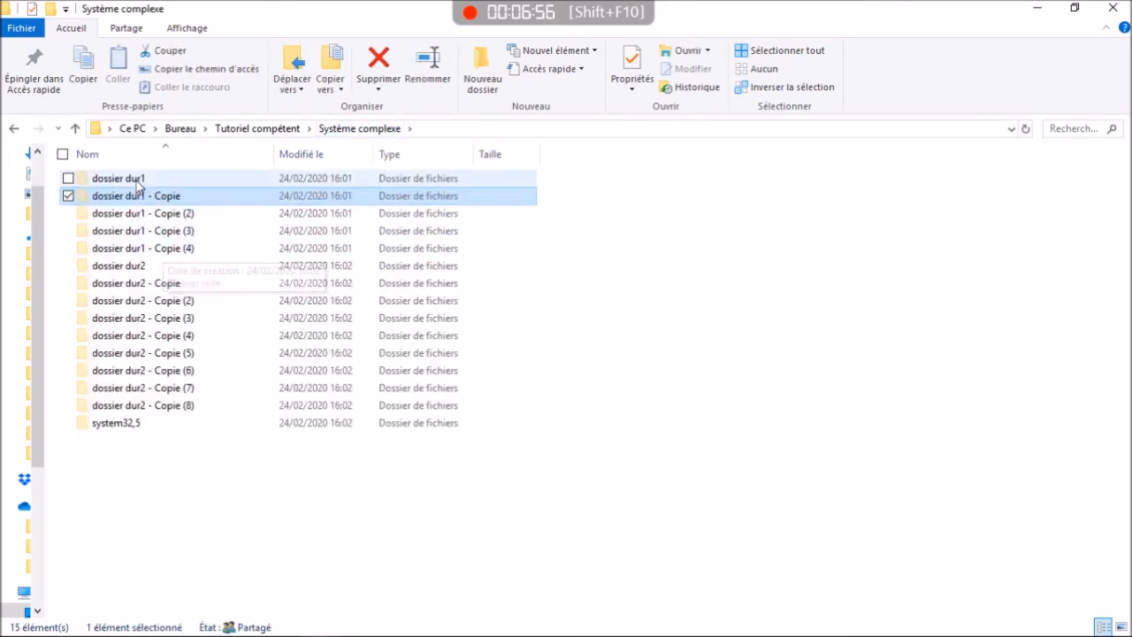
Browse from system32,5 through système d'exploitation.mp4, windows.mp4, lancement du bloc note and bien tenté into mais c'est non
double_click(161, 426)
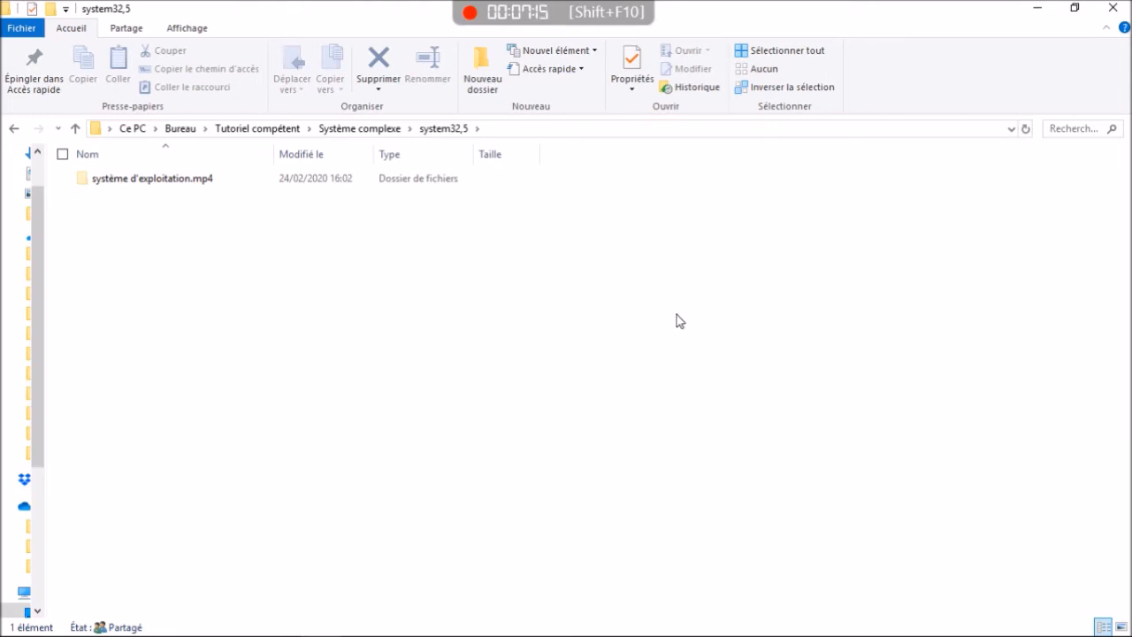
double_click(202, 182)
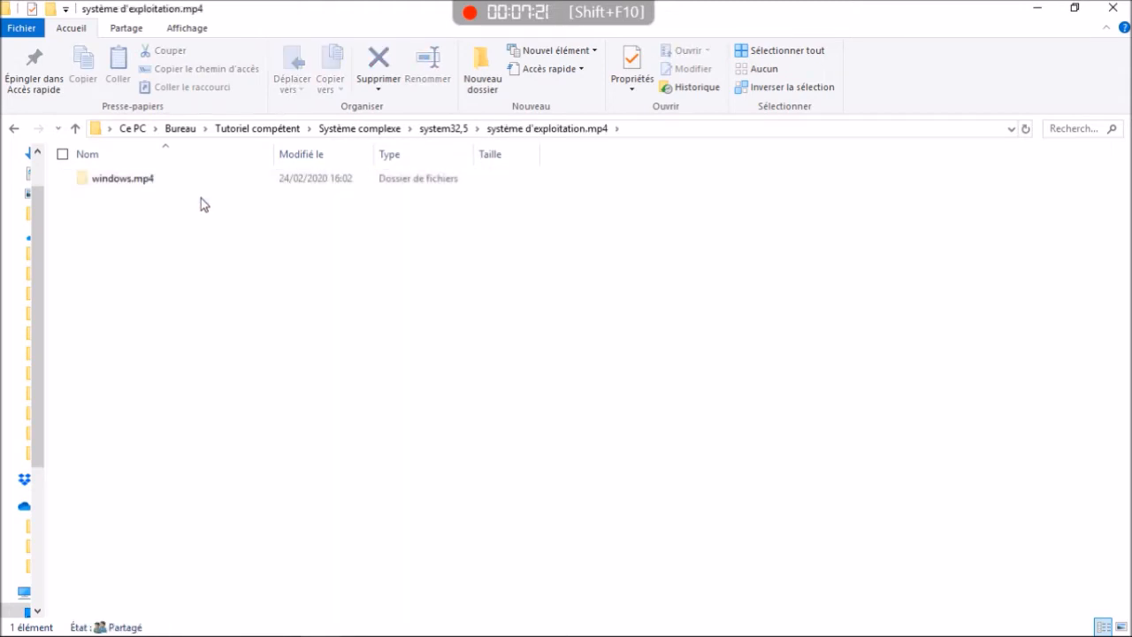
double_click(155, 182)
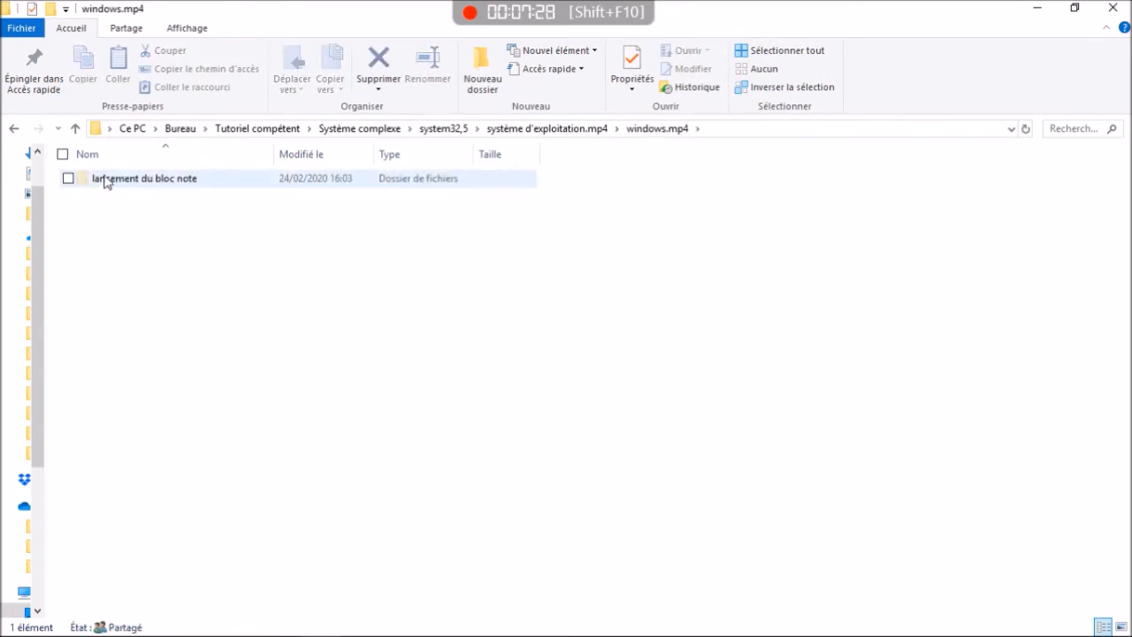
double_click(182, 177)
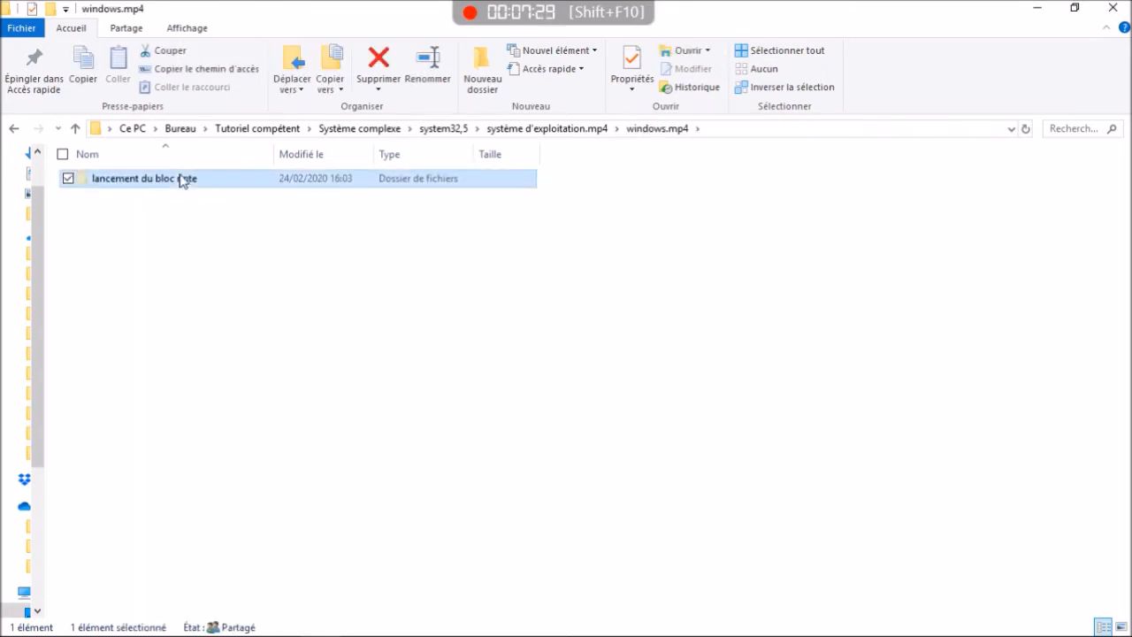
click(138, 191)
click(137, 192)
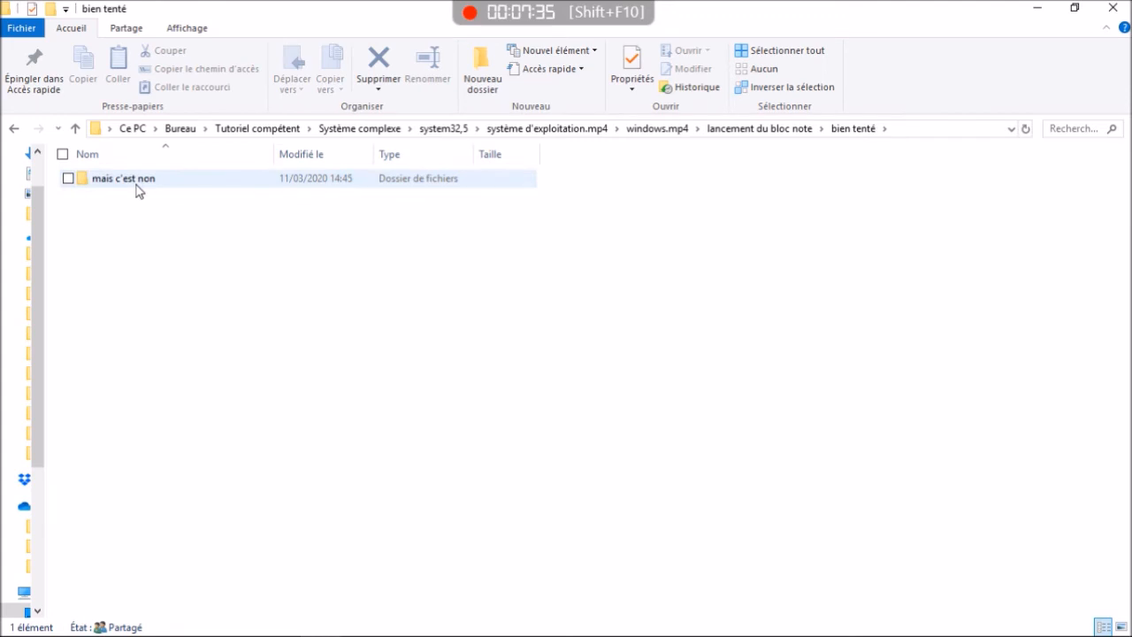
double_click(144, 184)
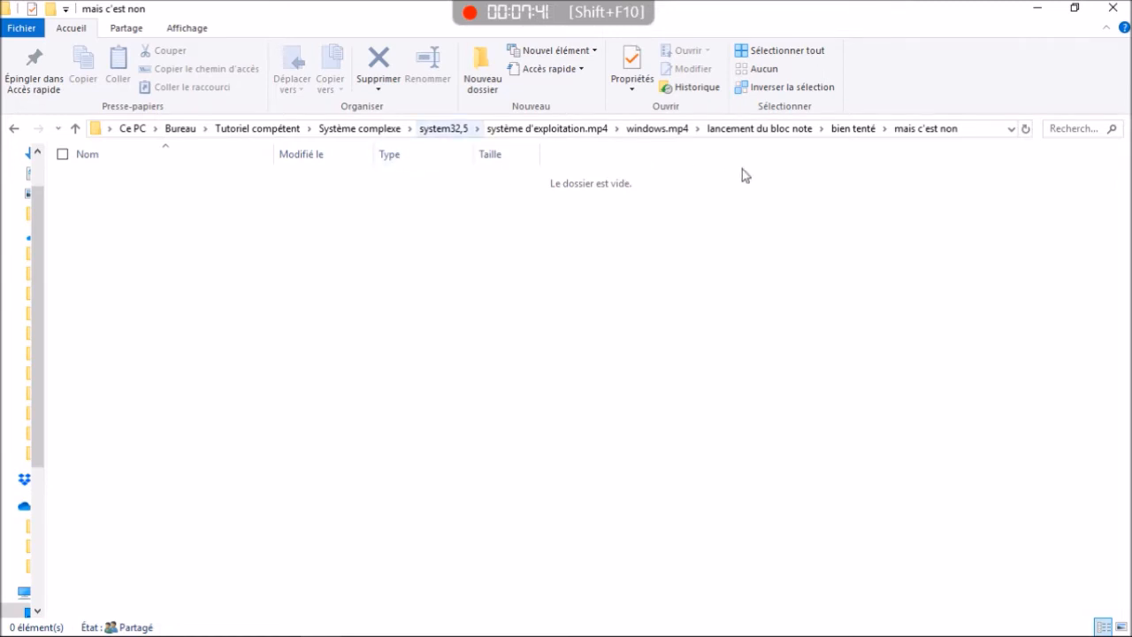
Go back up through the parent folders from mais c'est non to Tutoriel compétent
click(844, 131)
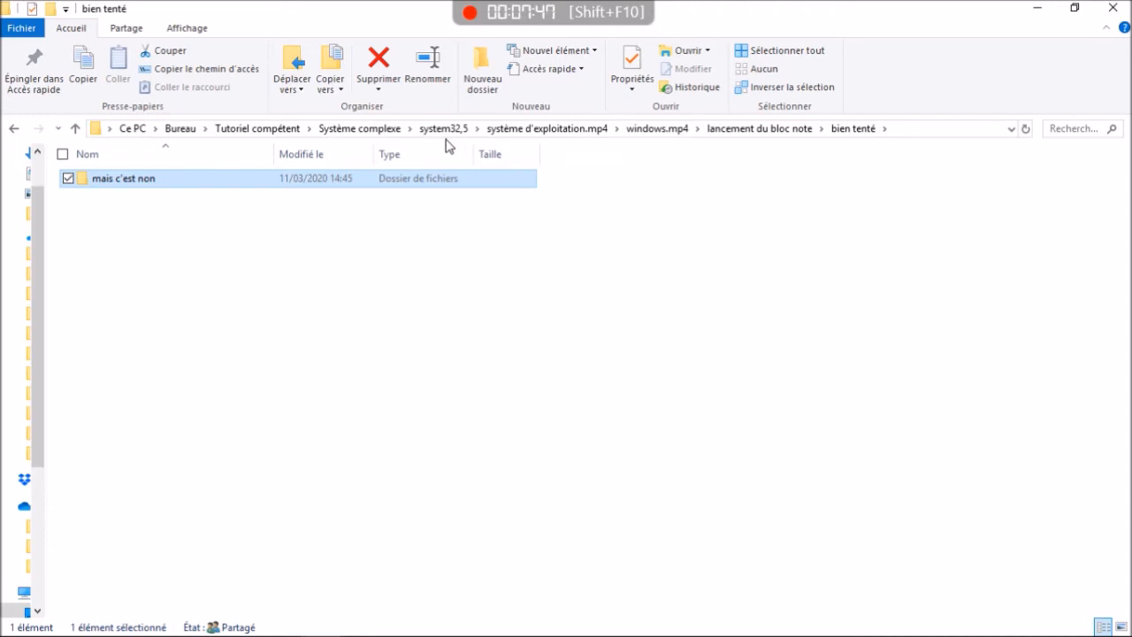
click(771, 128)
click(661, 128)
click(511, 130)
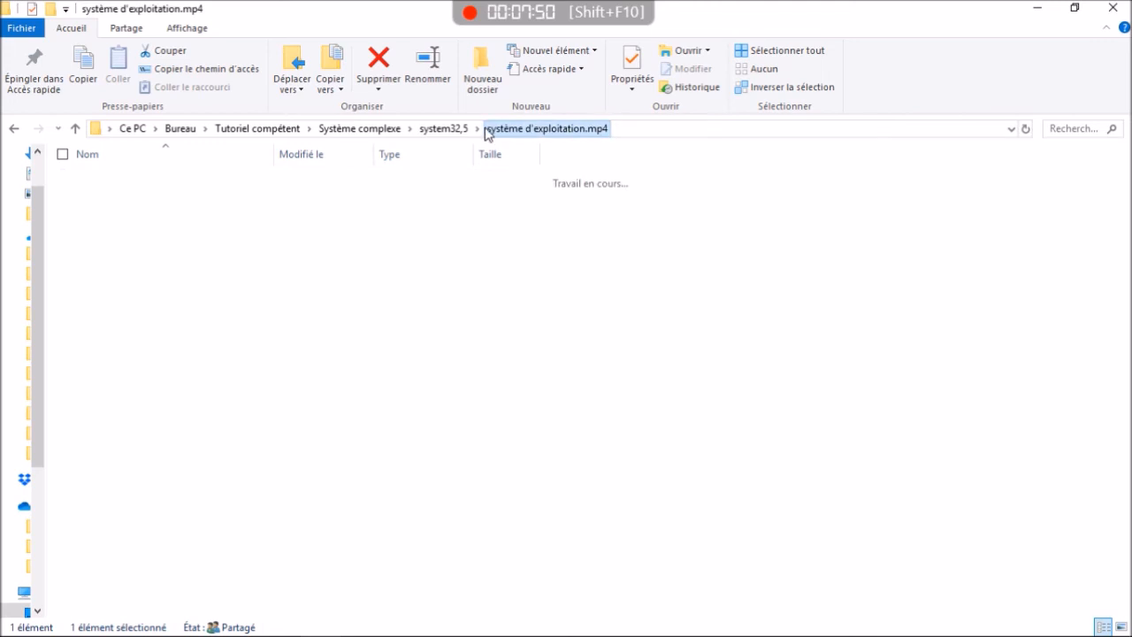
click(443, 129)
click(371, 130)
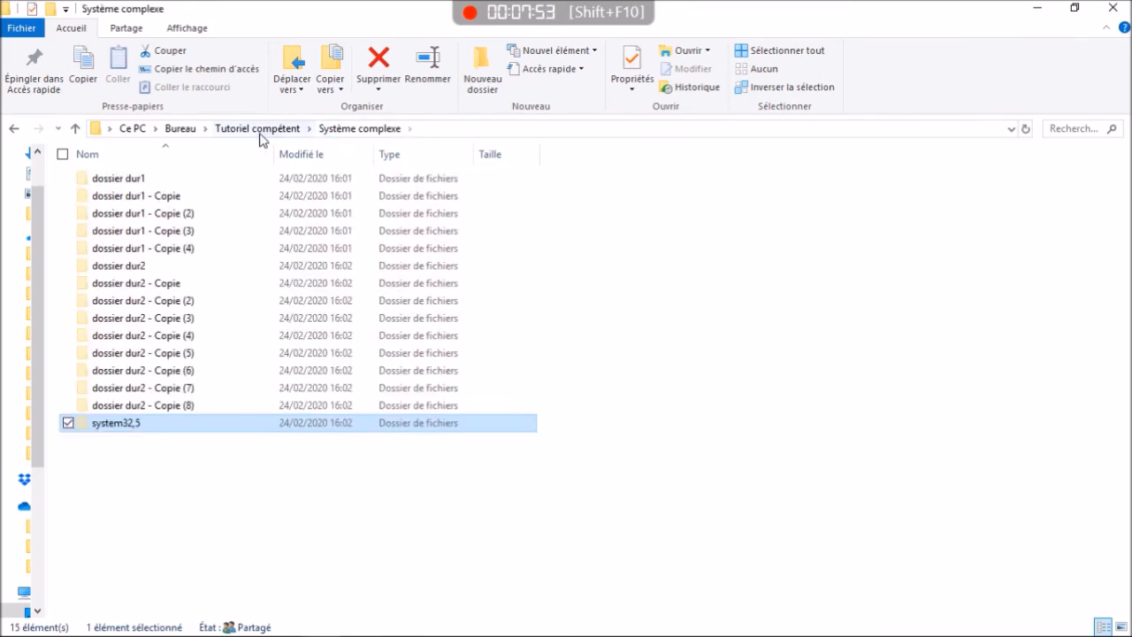
click(257, 130)
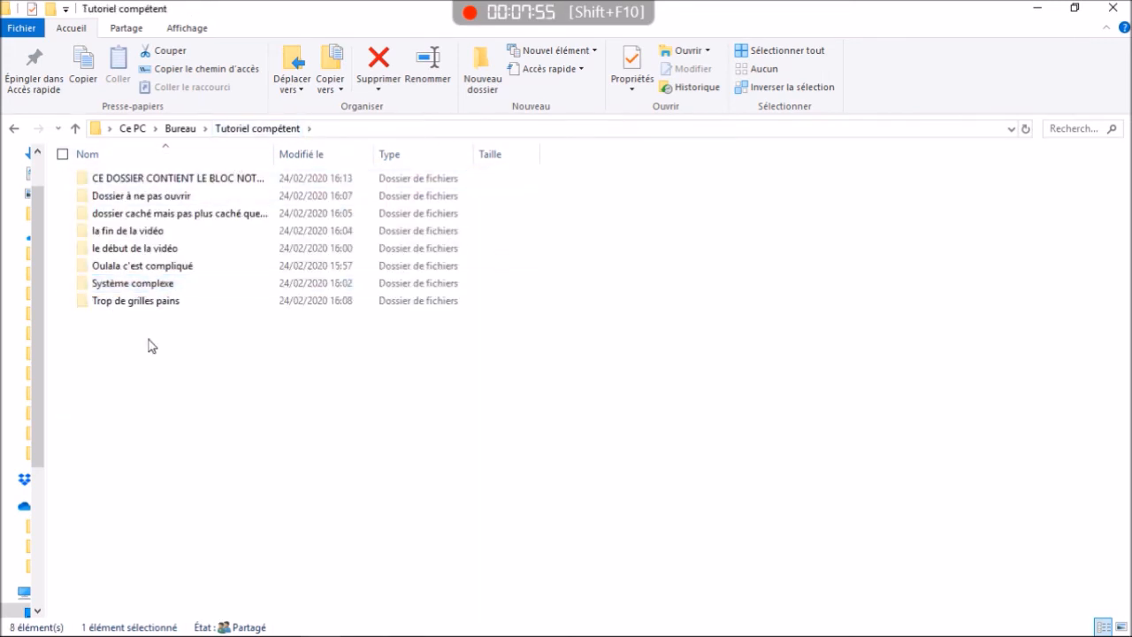
Open the Oulala c'est compliqué folder and set its view to extra-large icons
double_click(147, 268)
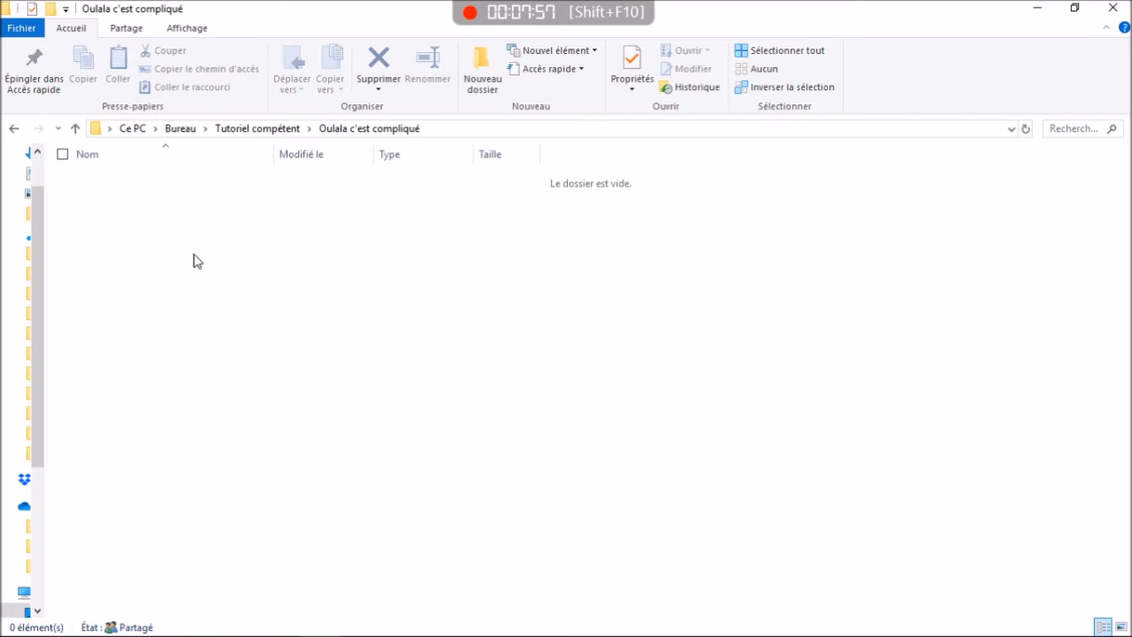
click(270, 131)
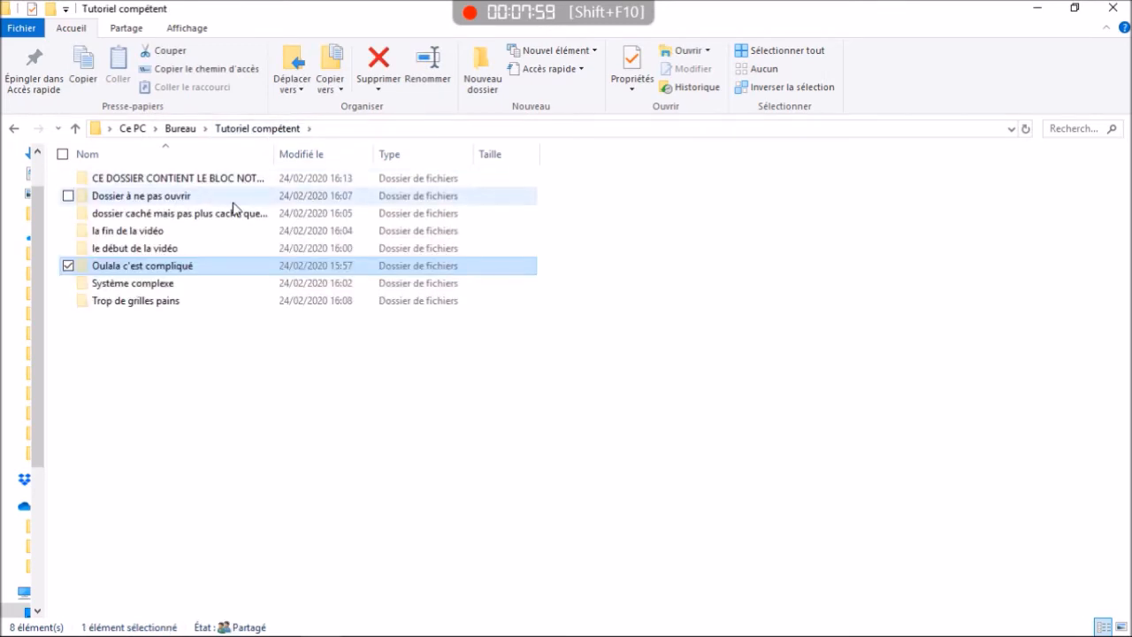
double_click(201, 270)
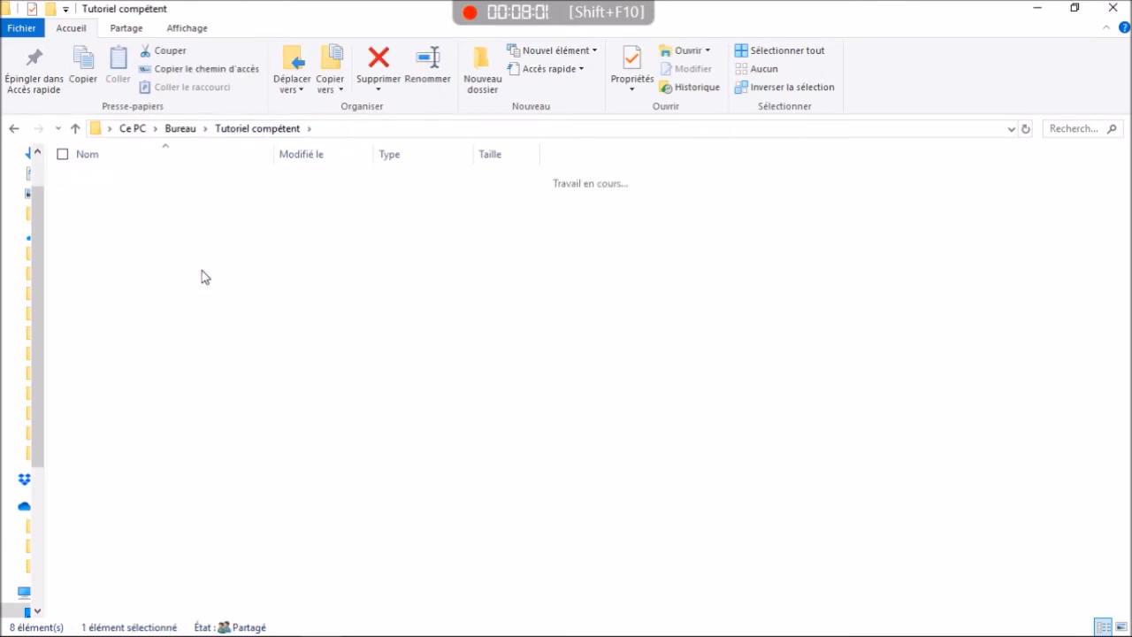
right_click(322, 227)
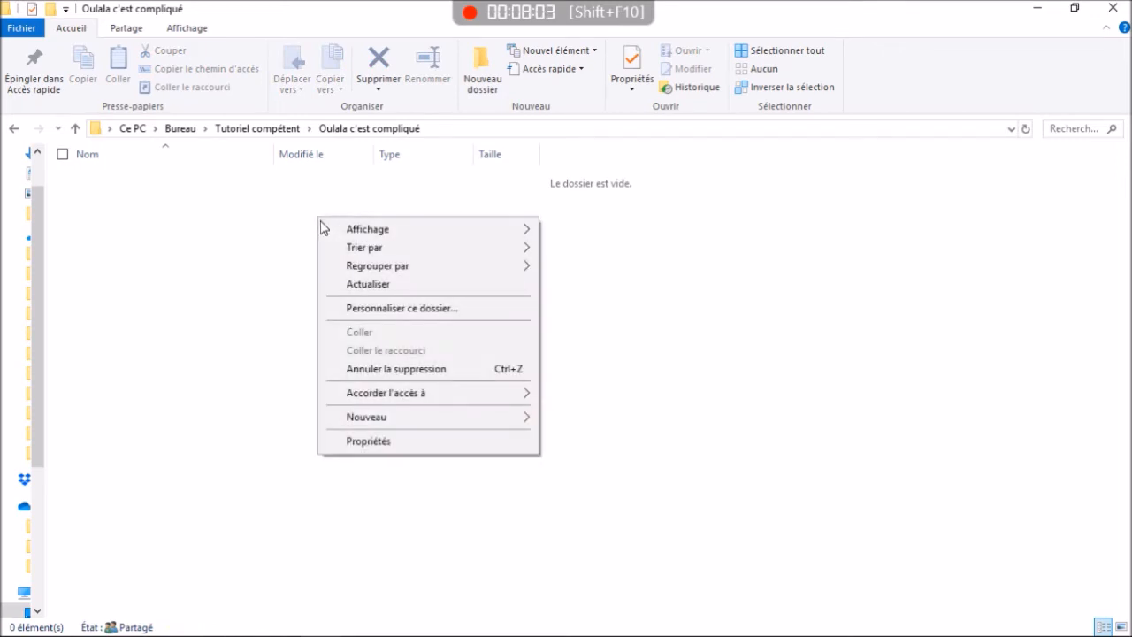
mouse_move(492, 232)
click(558, 229)
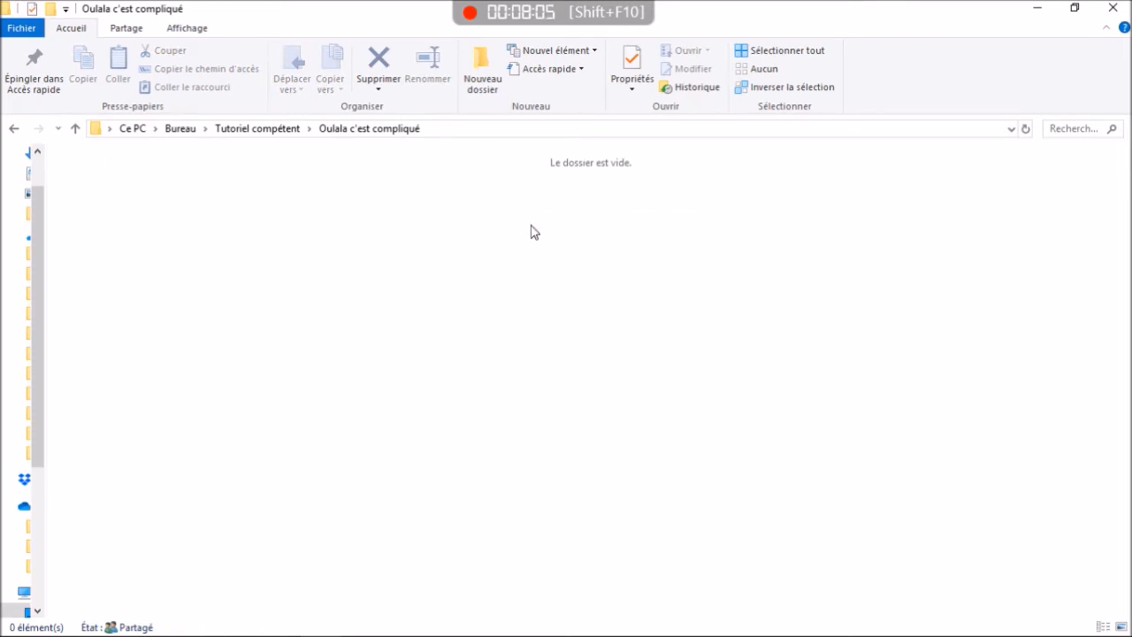
Group the contents of Oulala c'est compliqué by Type and sort them by Taille
right_click(531, 227)
mouse_move(582, 280)
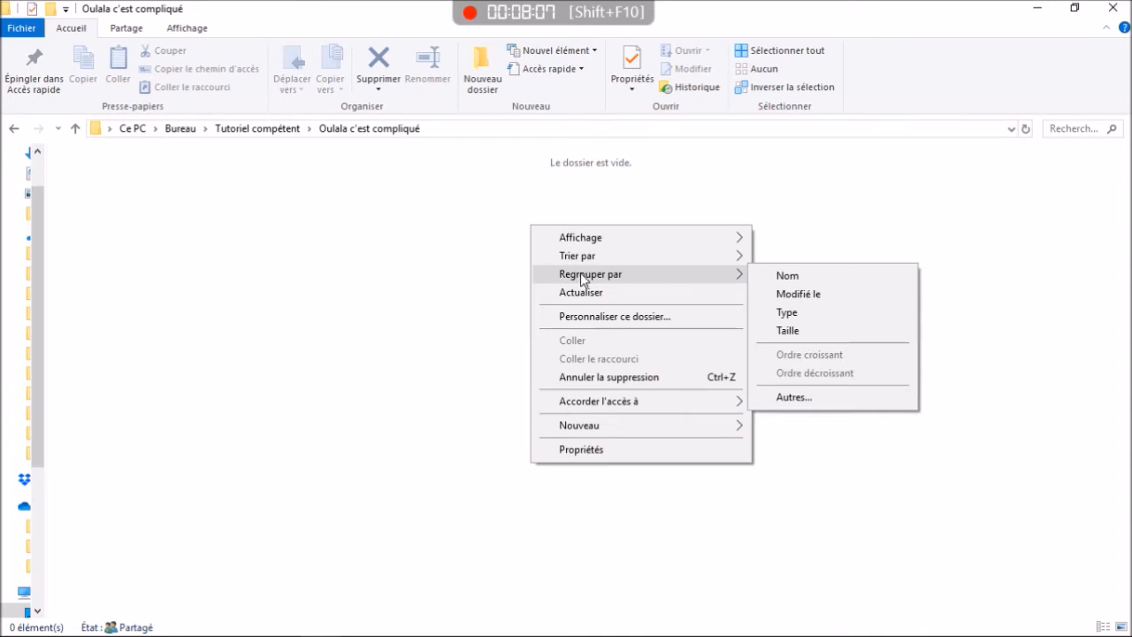
click(795, 312)
right_click(590, 248)
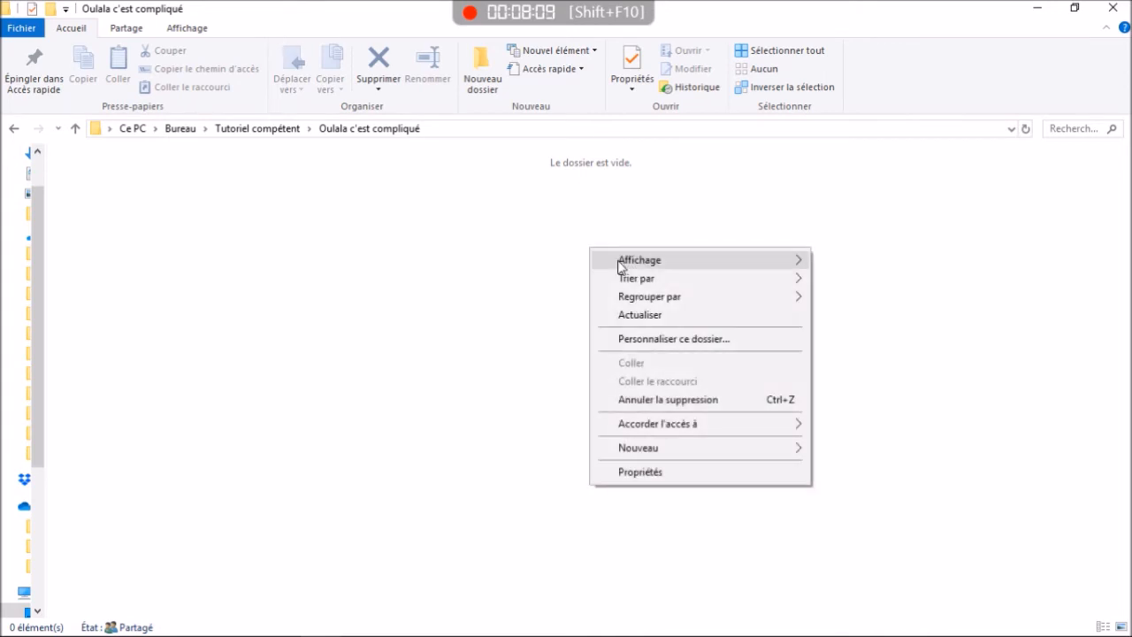
mouse_move(644, 281)
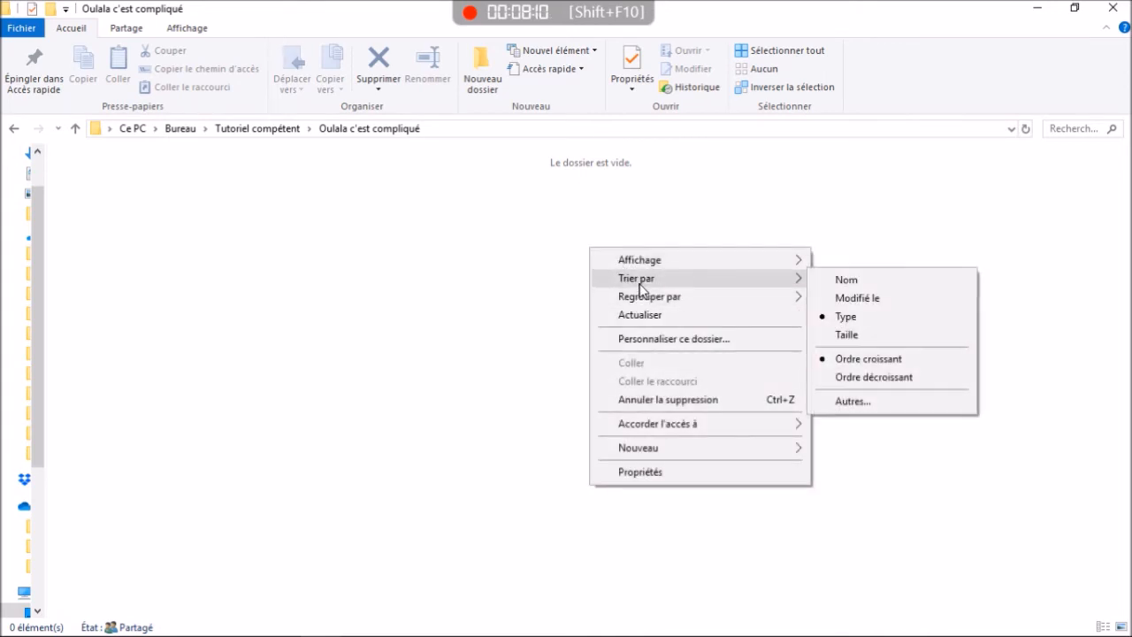
click(851, 337)
Create a new folder named act inside Oulala c'est compliqué
right_click(595, 265)
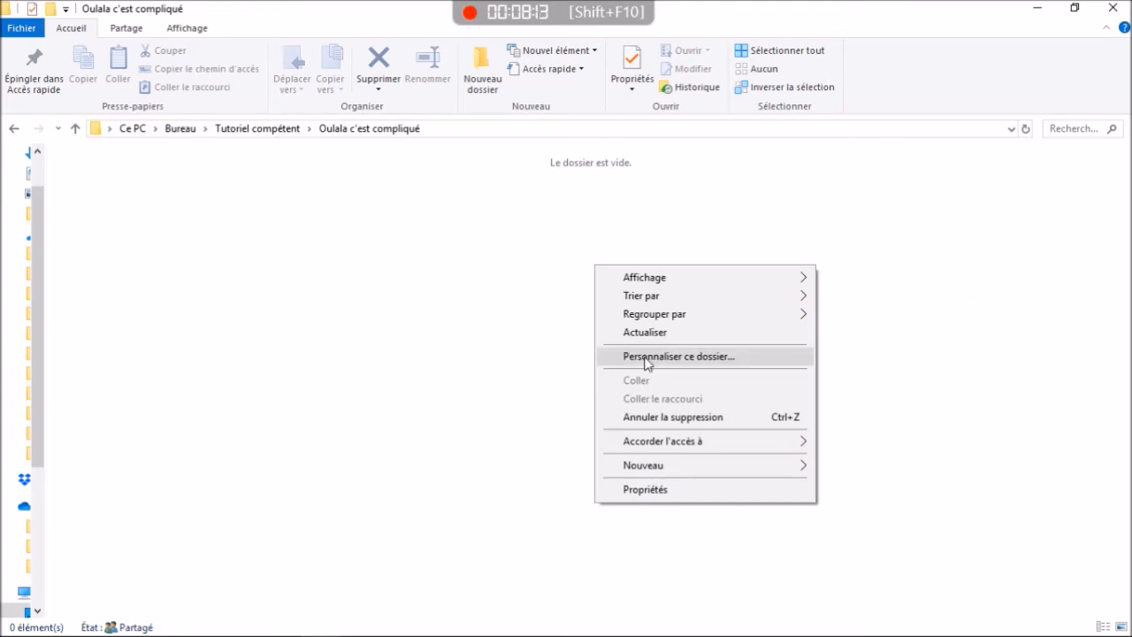
mouse_move(658, 466)
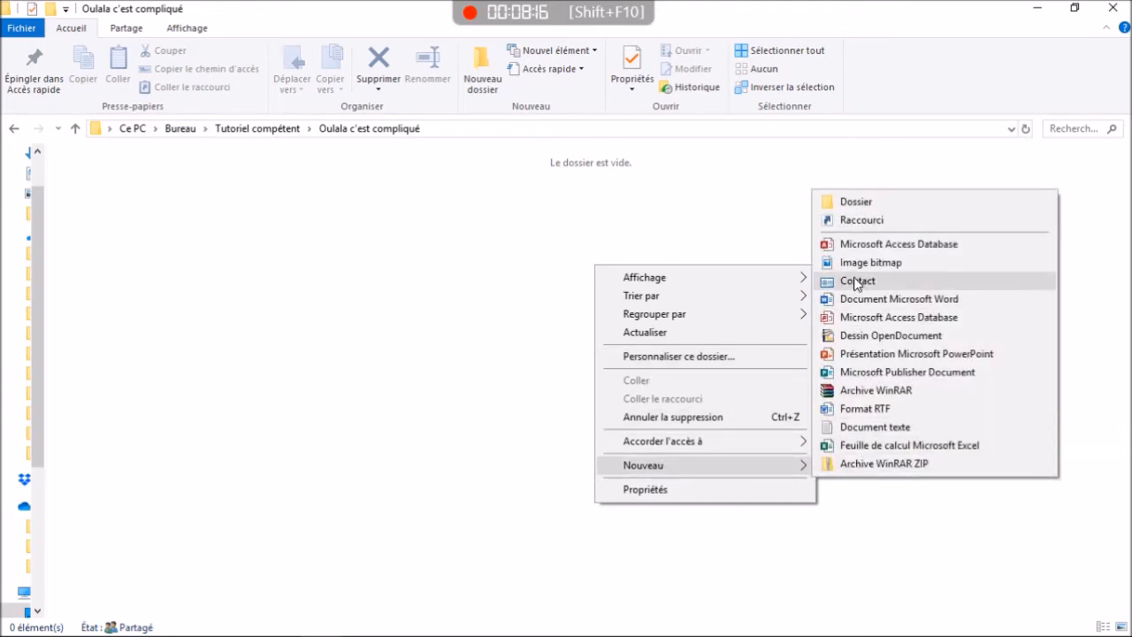
click(852, 206)
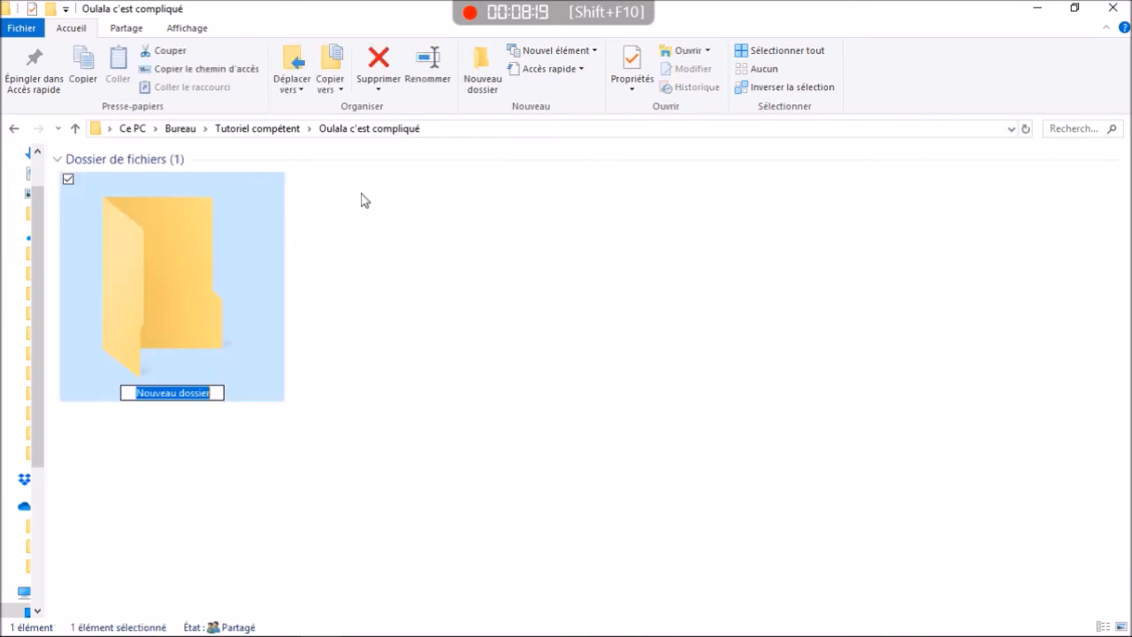
text(act)
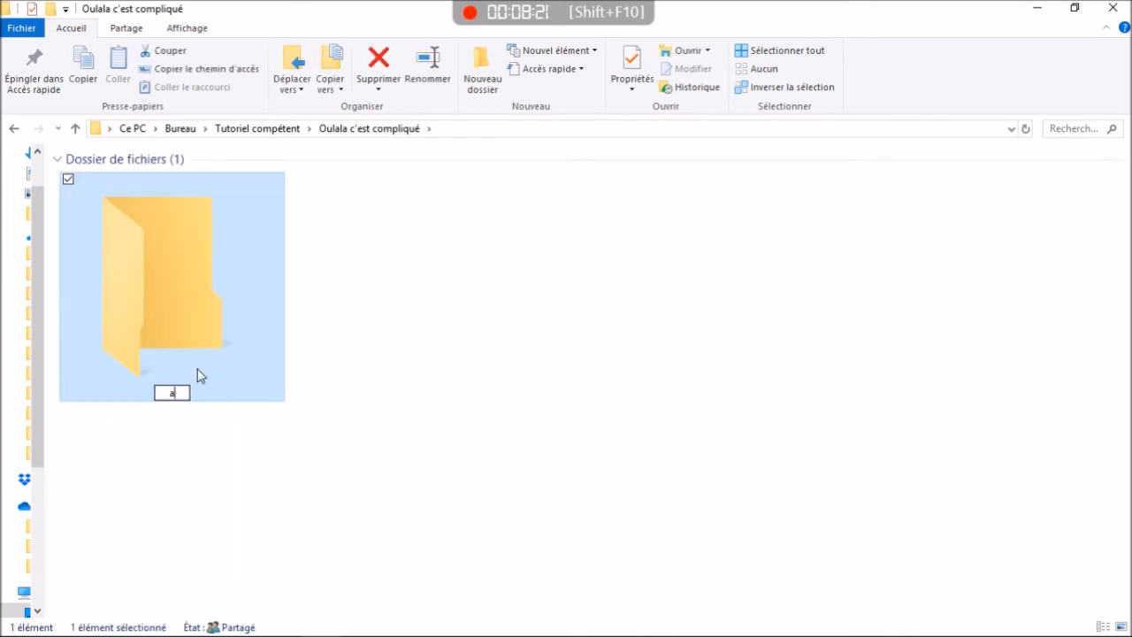
key(Return)
Delete the act folder from Oulala c'est compliqué
click(347, 325)
click(193, 309)
right_click(190, 307)
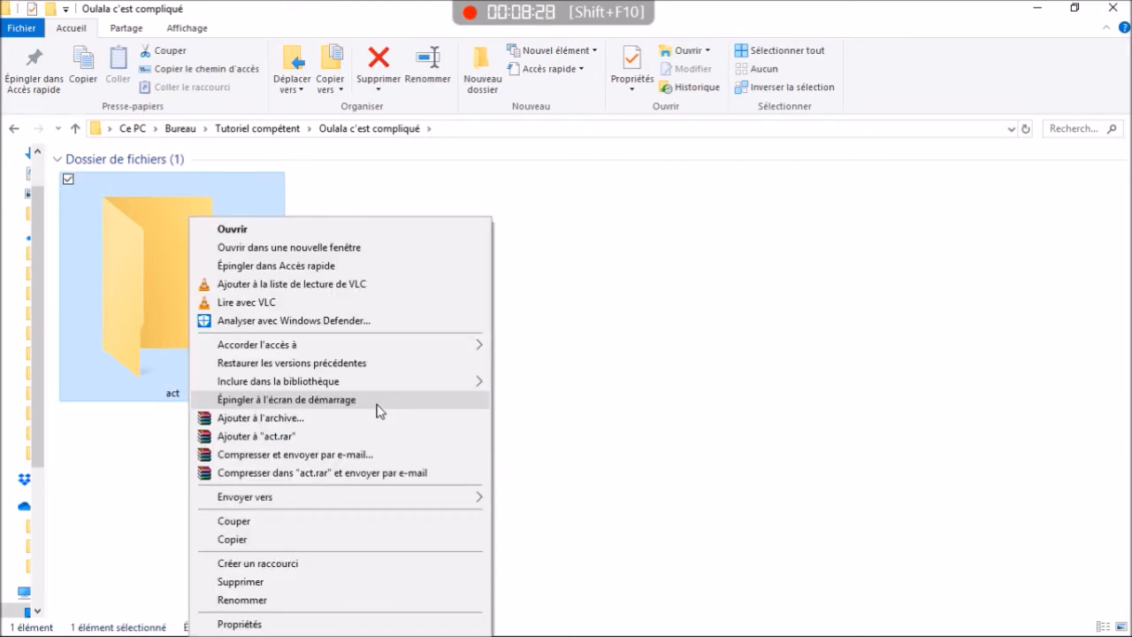
click(252, 583)
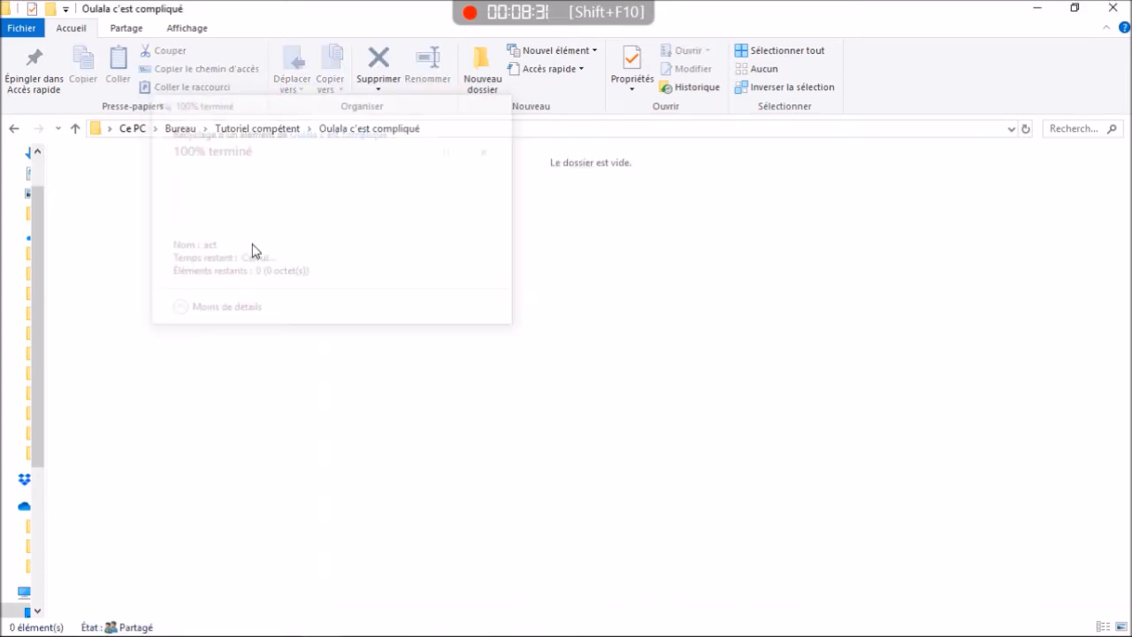
From Tutoriel compétent, browse dossier caché mais pas plus caché que les autres and its toujours pas subfolder, then return
click(250, 130)
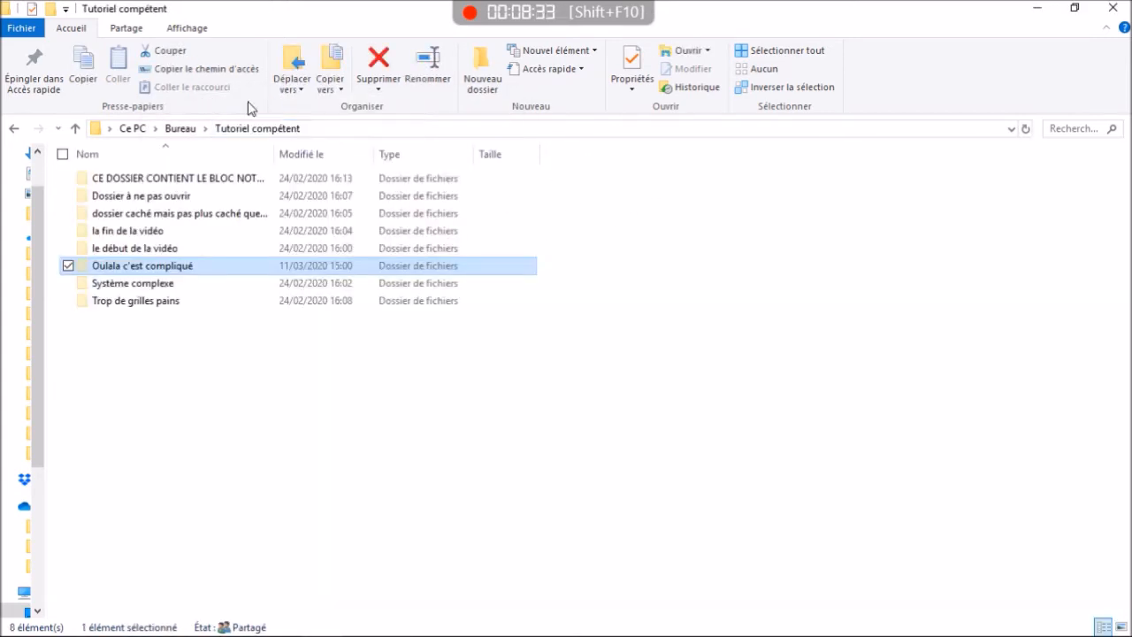
double_click(150, 221)
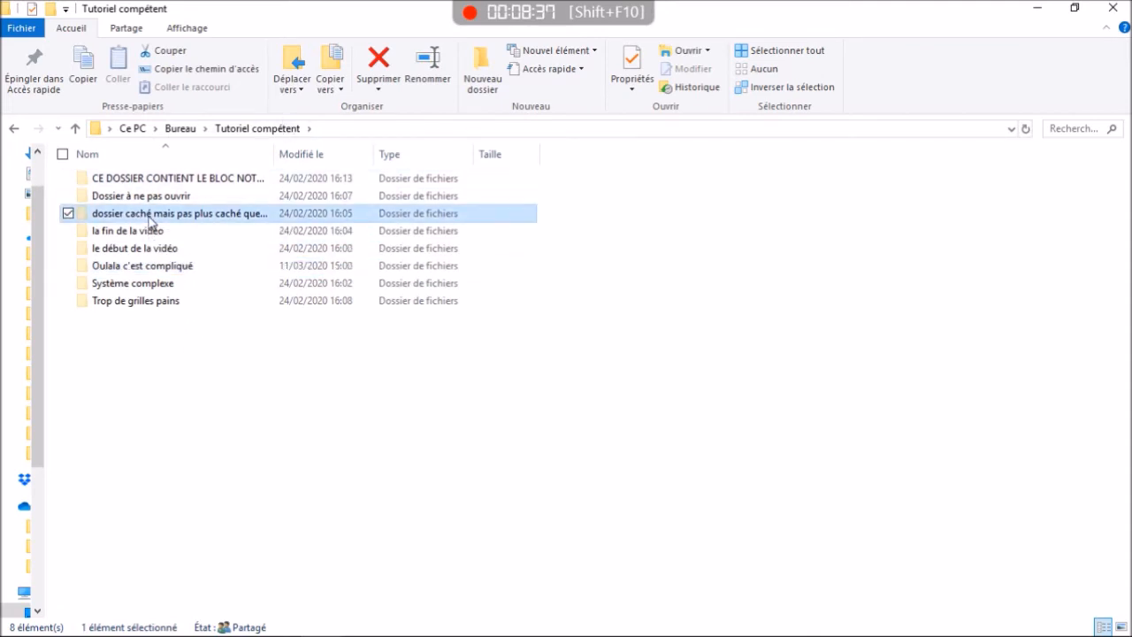
double_click(213, 183)
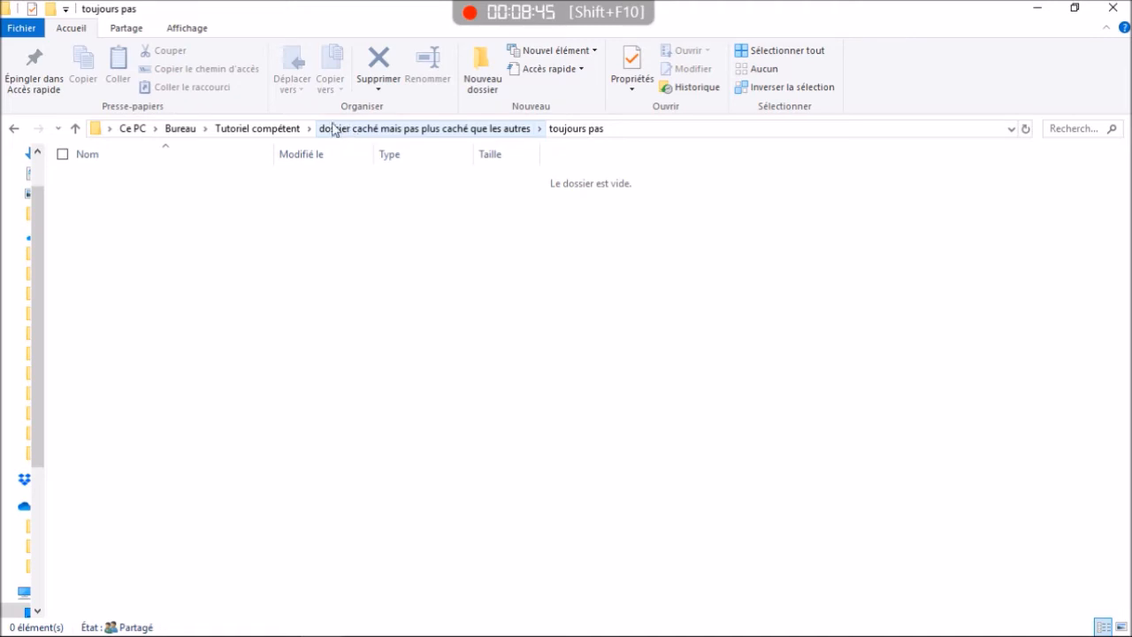
click(271, 130)
click(164, 329)
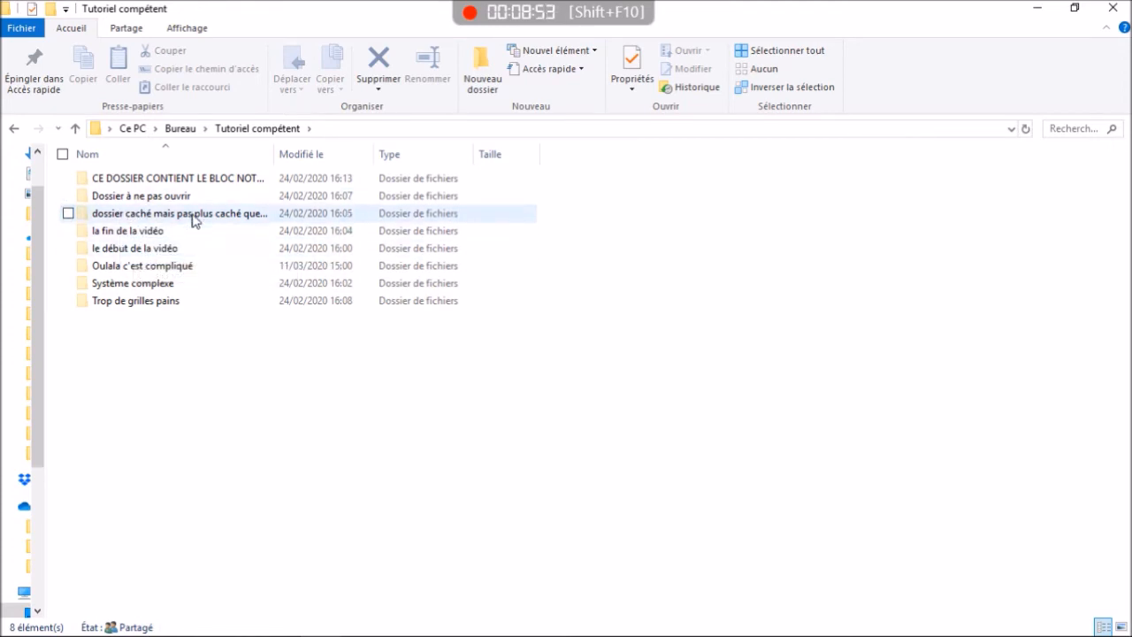
Browse Dossier à ne pas ouvrir through its nested subfolders down to toujours rien lol, looking for the notepad file
double_click(159, 202)
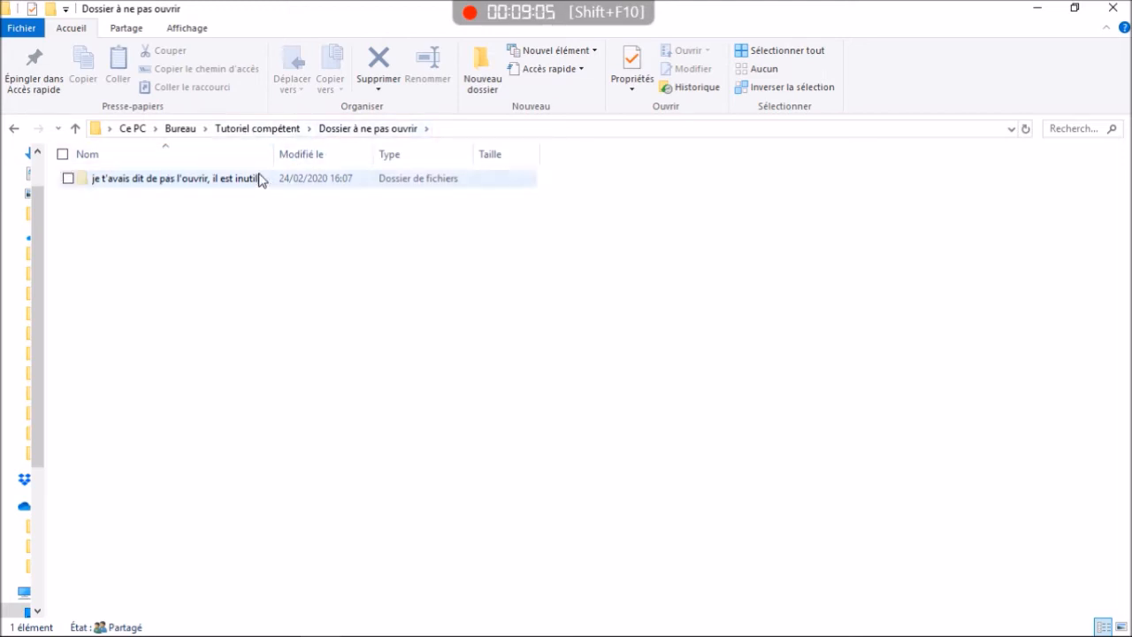
click(268, 129)
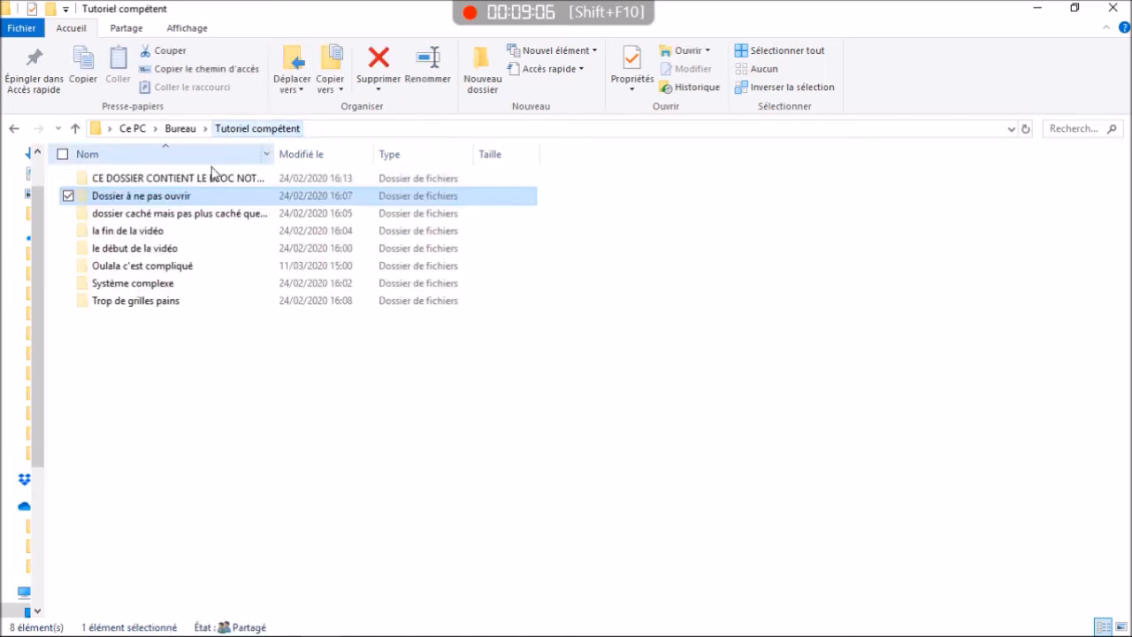
double_click(164, 200)
double_click(170, 178)
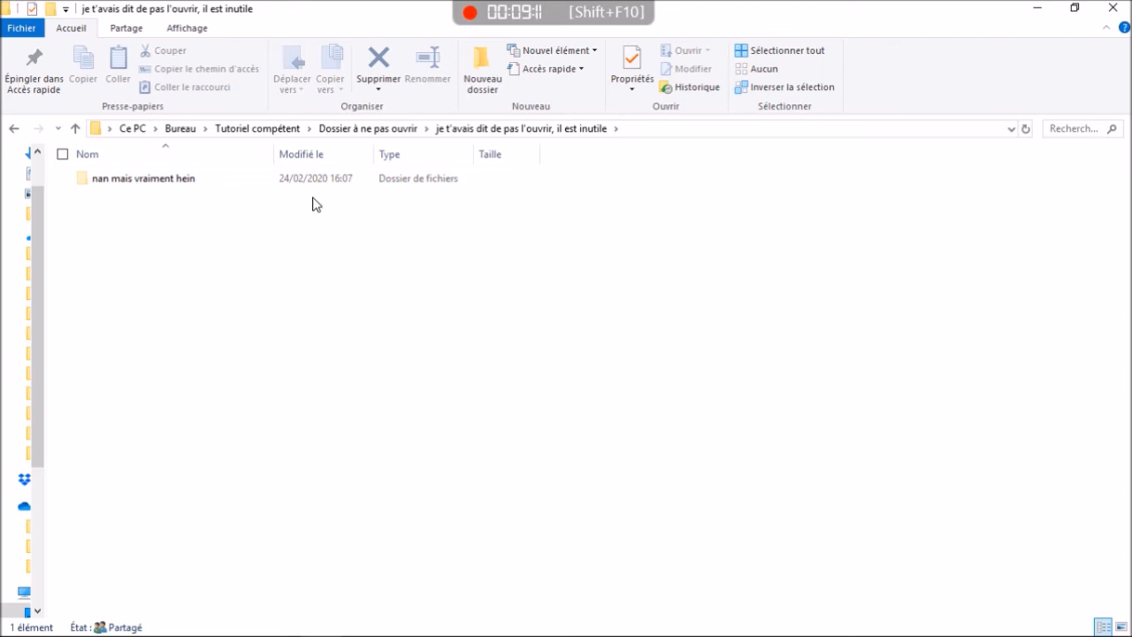
double_click(283, 184)
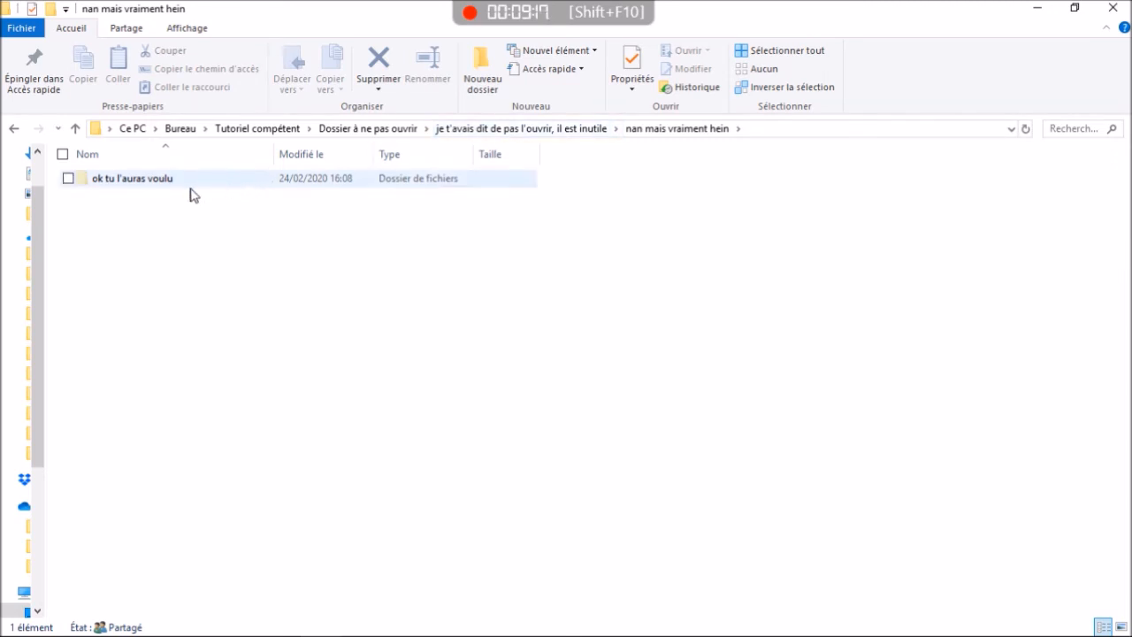
double_click(157, 186)
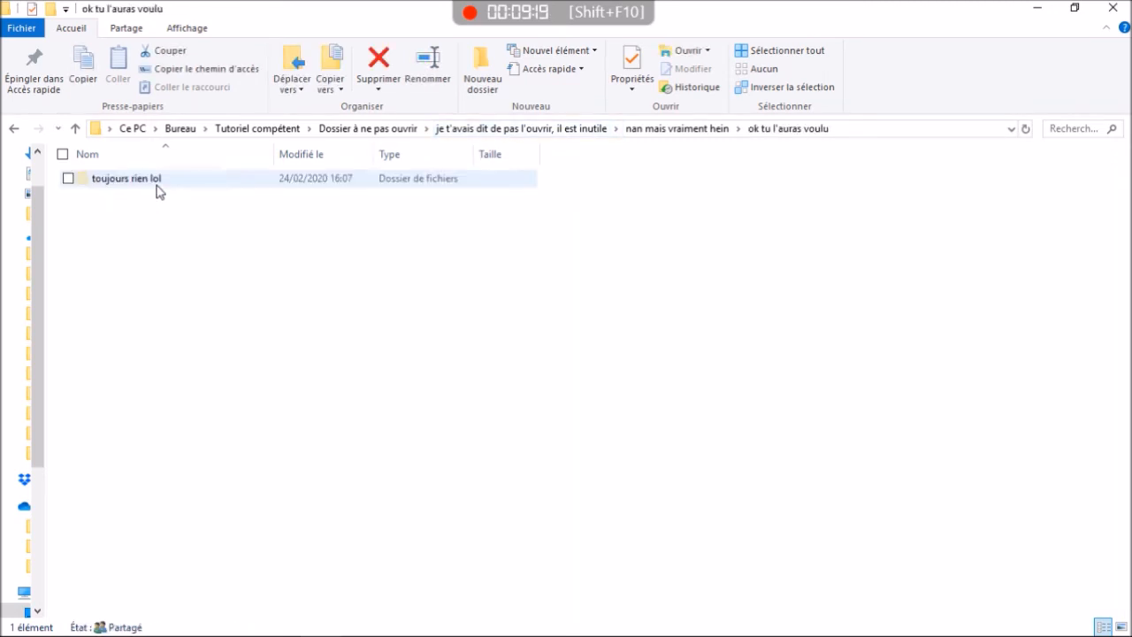
double_click(159, 182)
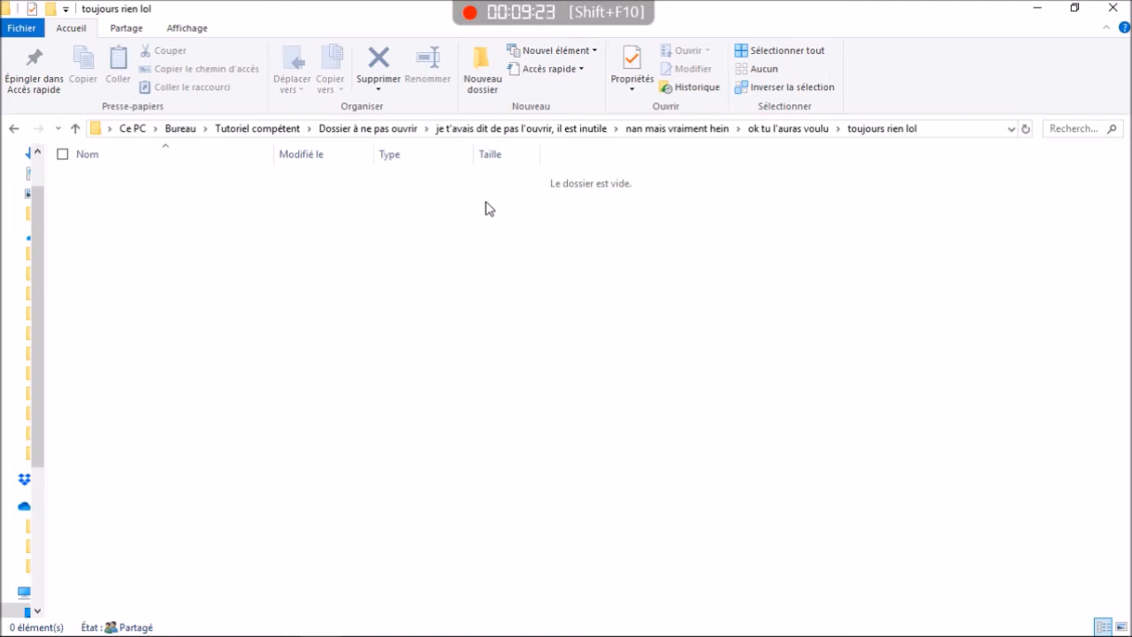
Go back up level by level from toujours rien lol to the Tutoriel compétent folder
click(767, 130)
click(680, 130)
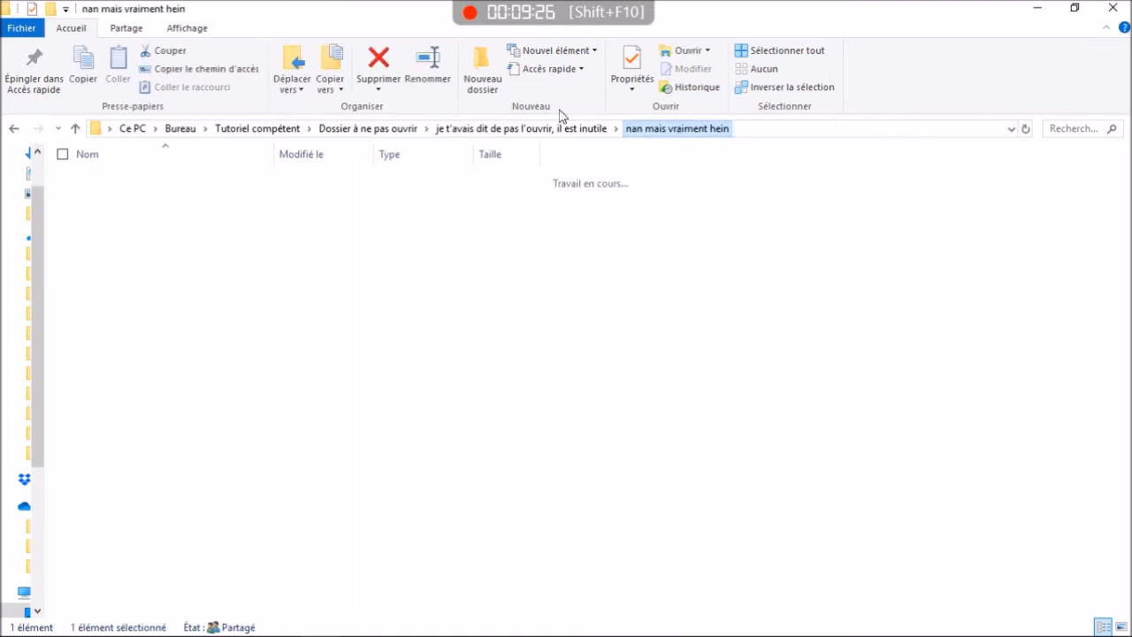
click(499, 131)
click(324, 132)
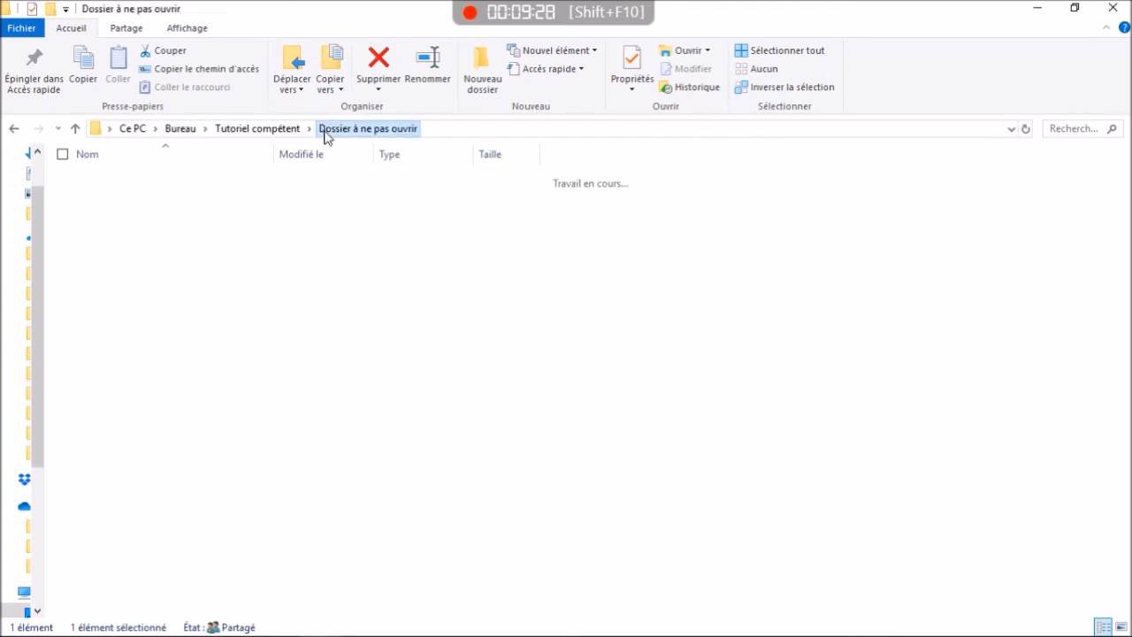
click(235, 129)
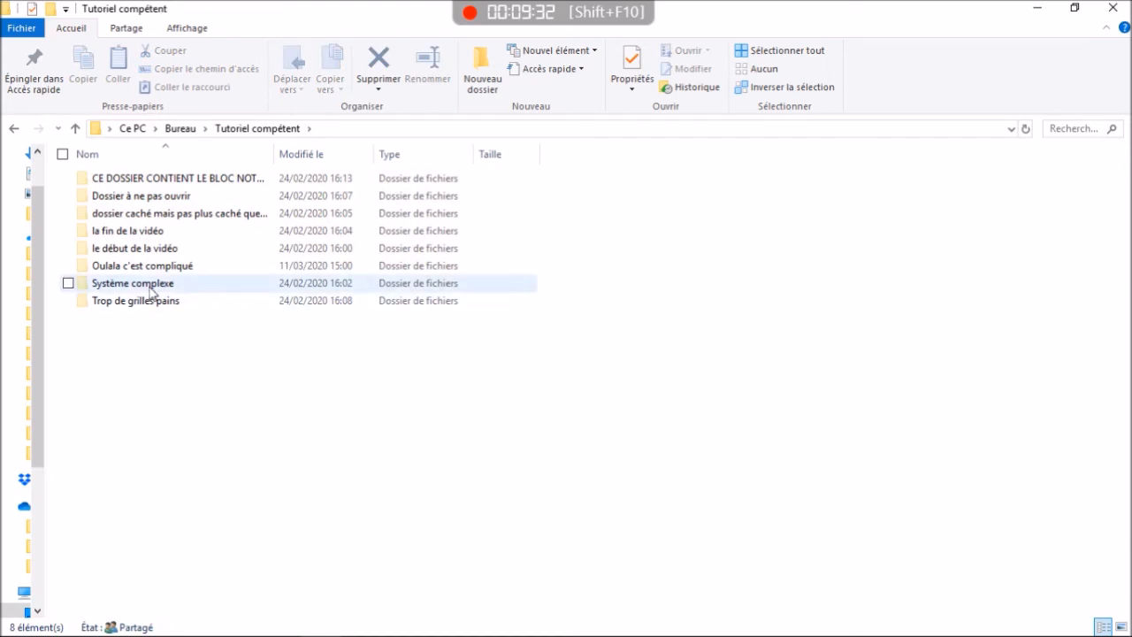
Check dossier caché mais pas plus caché que les autres and its toujours pas subfolder again, then return to Tutoriel compétent
double_click(159, 222)
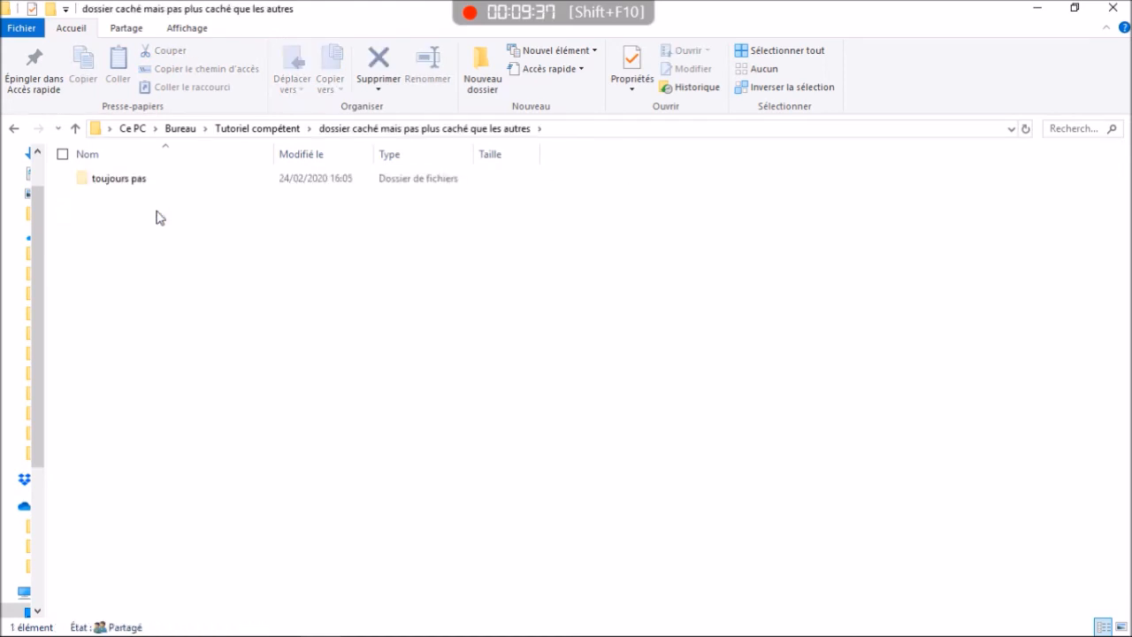
double_click(160, 184)
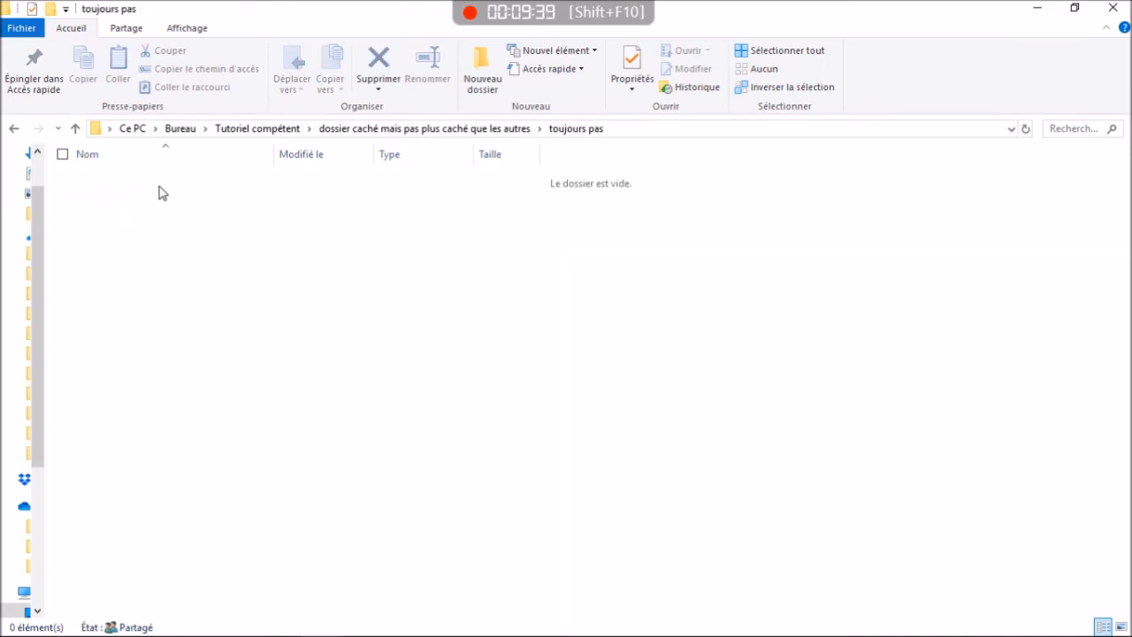
click(277, 129)
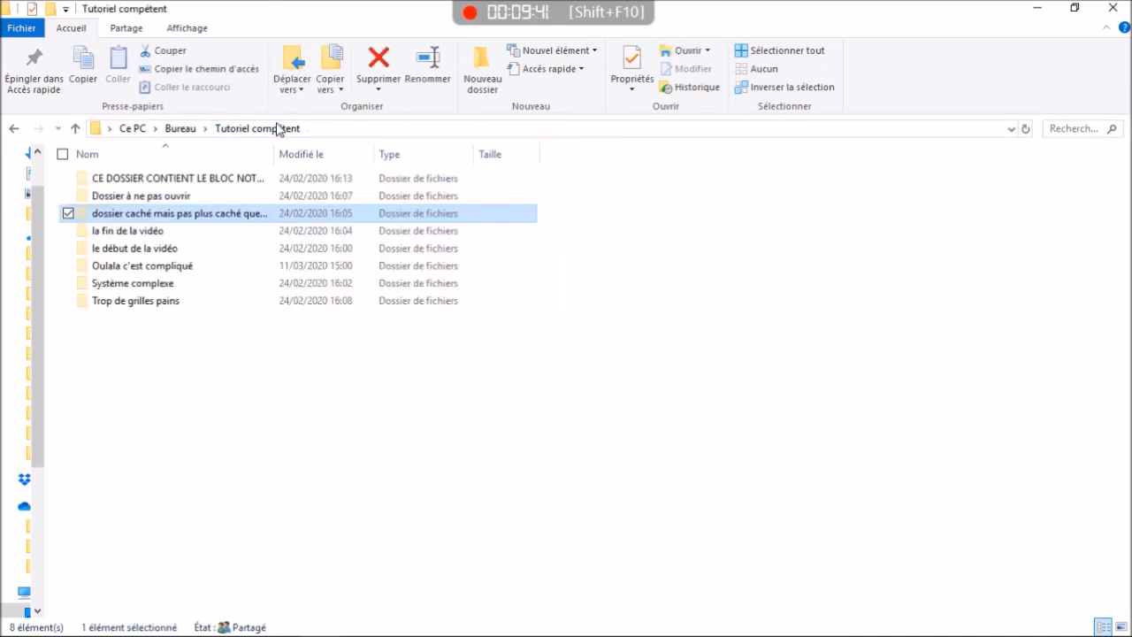
click(121, 387)
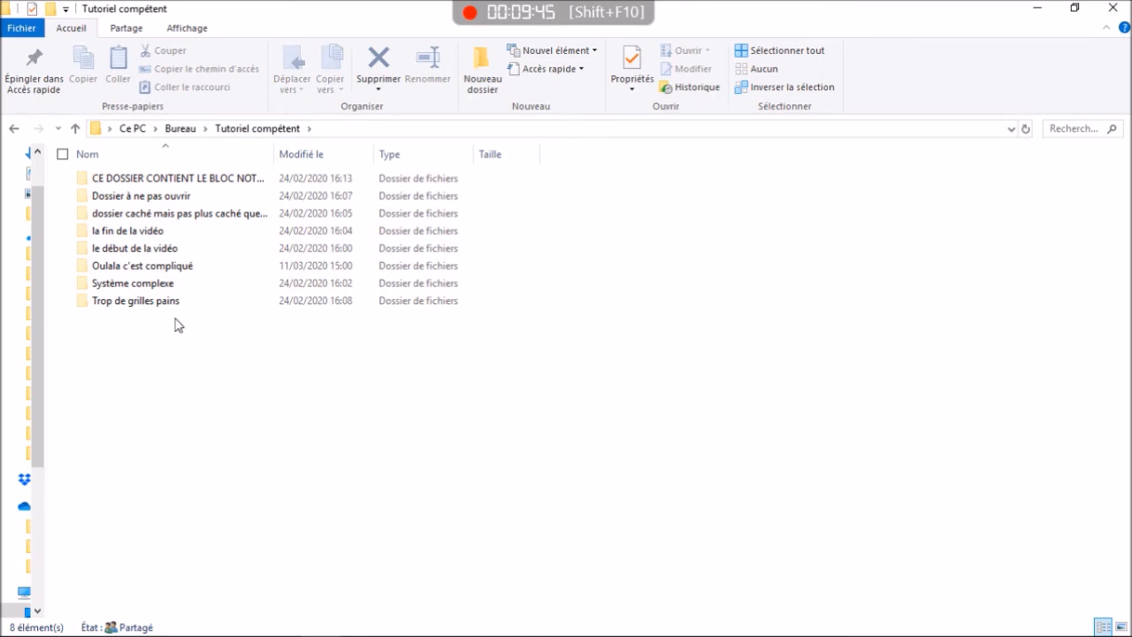
Open la fin de la vidéo and its le mot de passe c'est subfolder
double_click(146, 234)
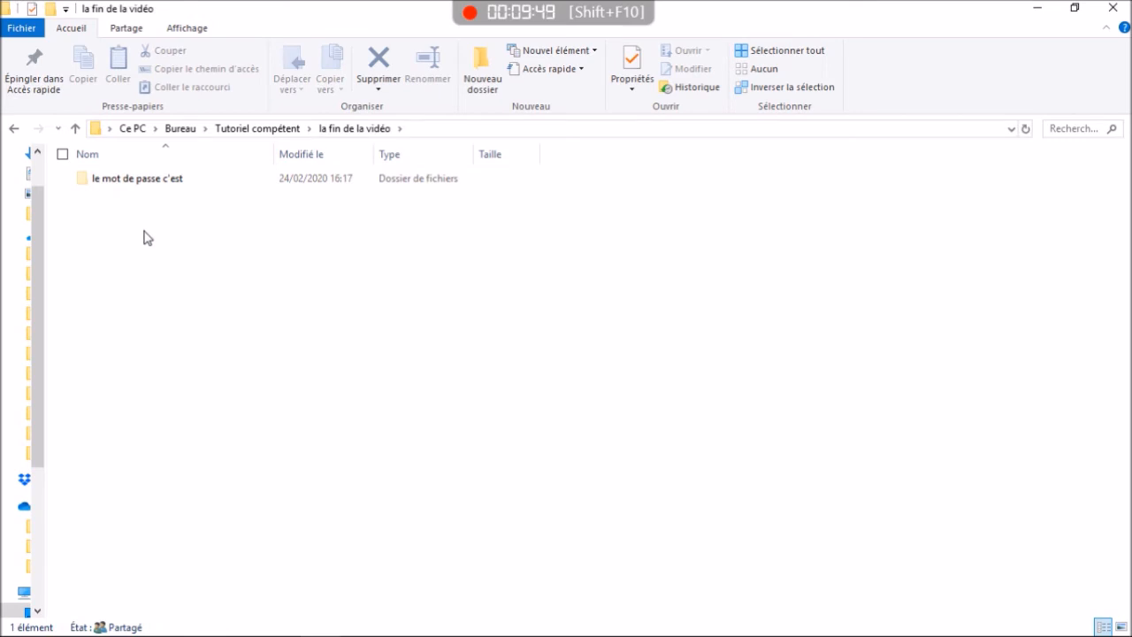
click(153, 181)
click(153, 182)
key(Return)
double_click(248, 184)
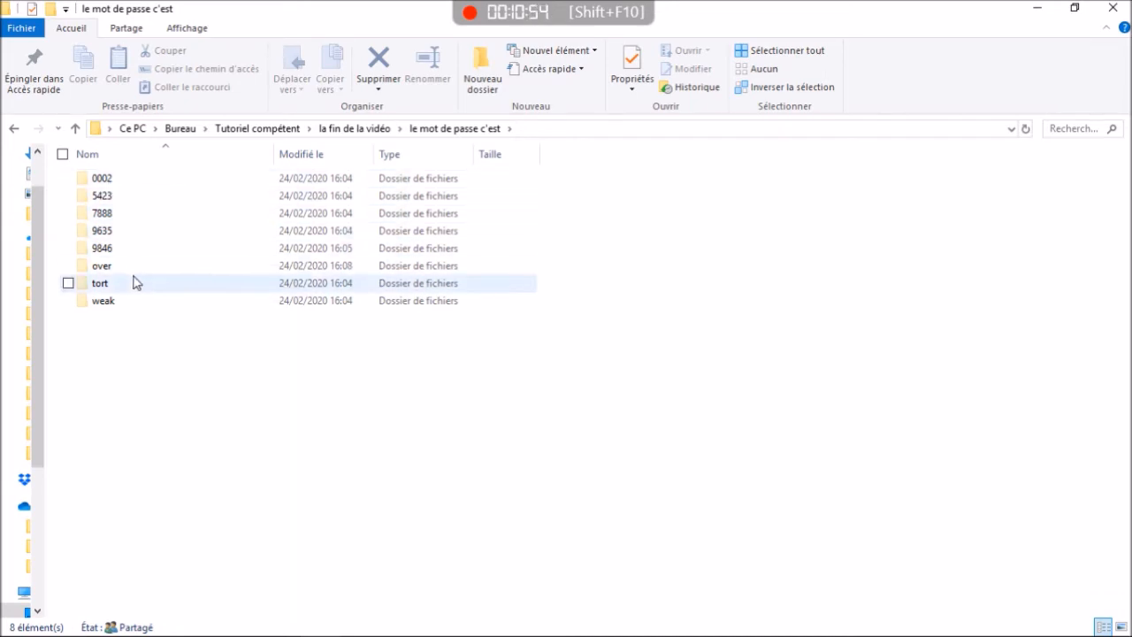
Check the contents of the 7888 and 5423 folders in le mot de passe c'est
double_click(115, 219)
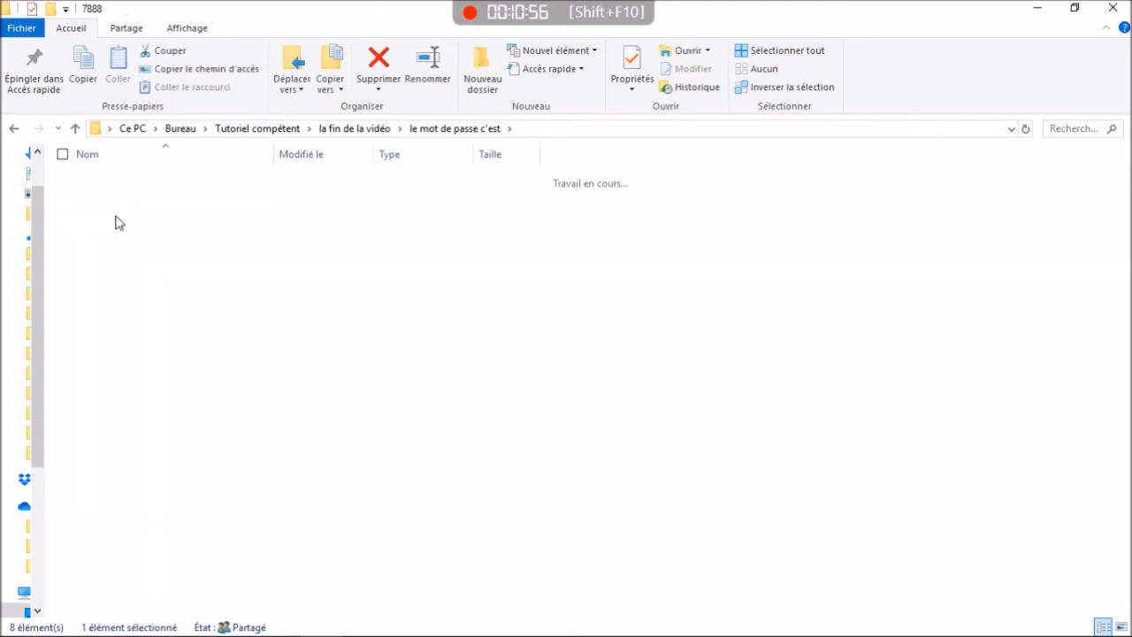
click(445, 128)
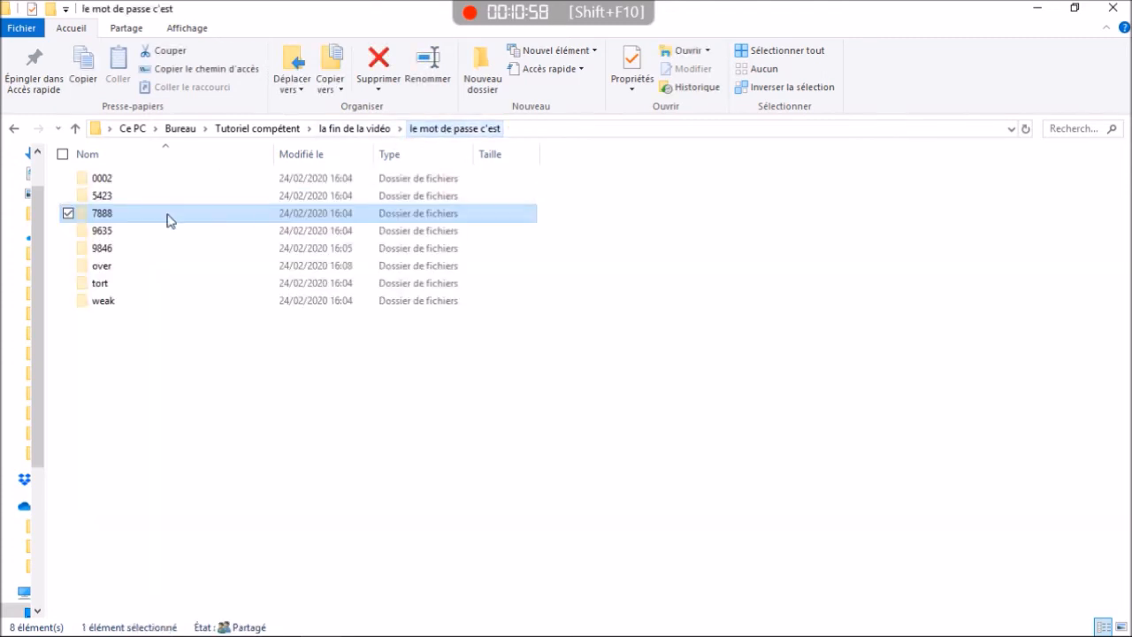
click(111, 197)
double_click(110, 197)
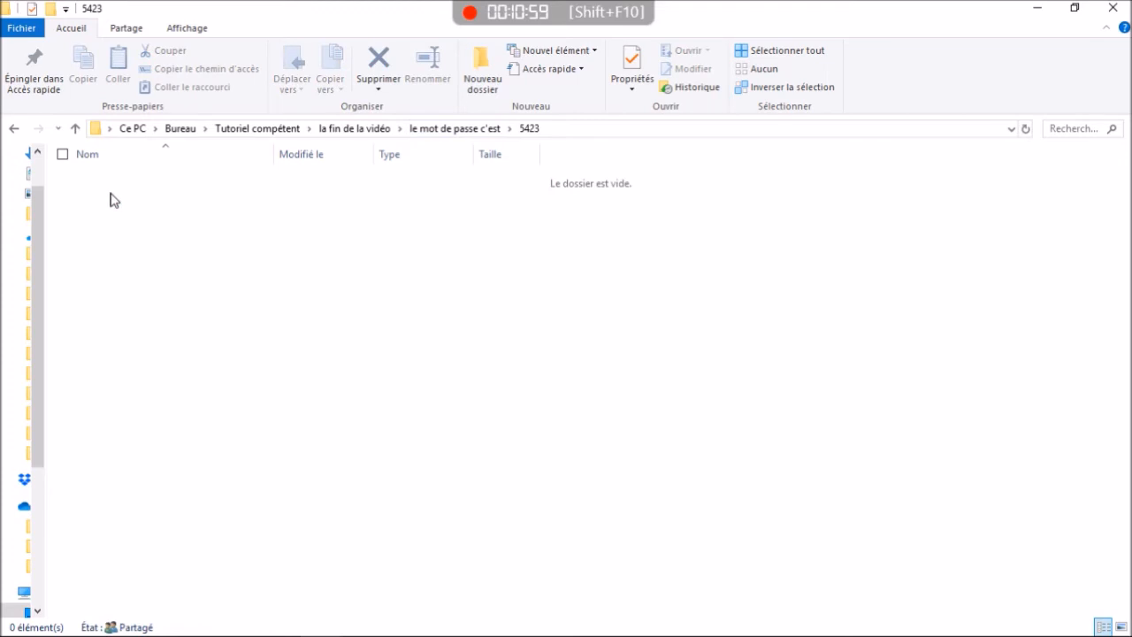
click(455, 128)
Examine the 9846 folder and its single subfolder, then return to le mot de passe c'est
double_click(112, 248)
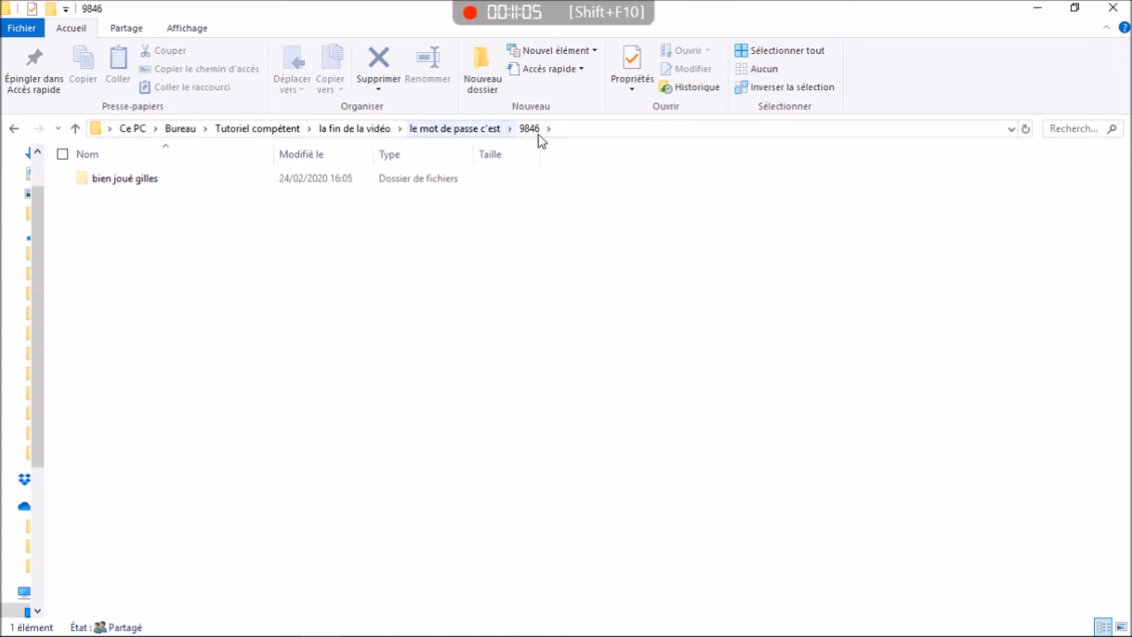
double_click(179, 186)
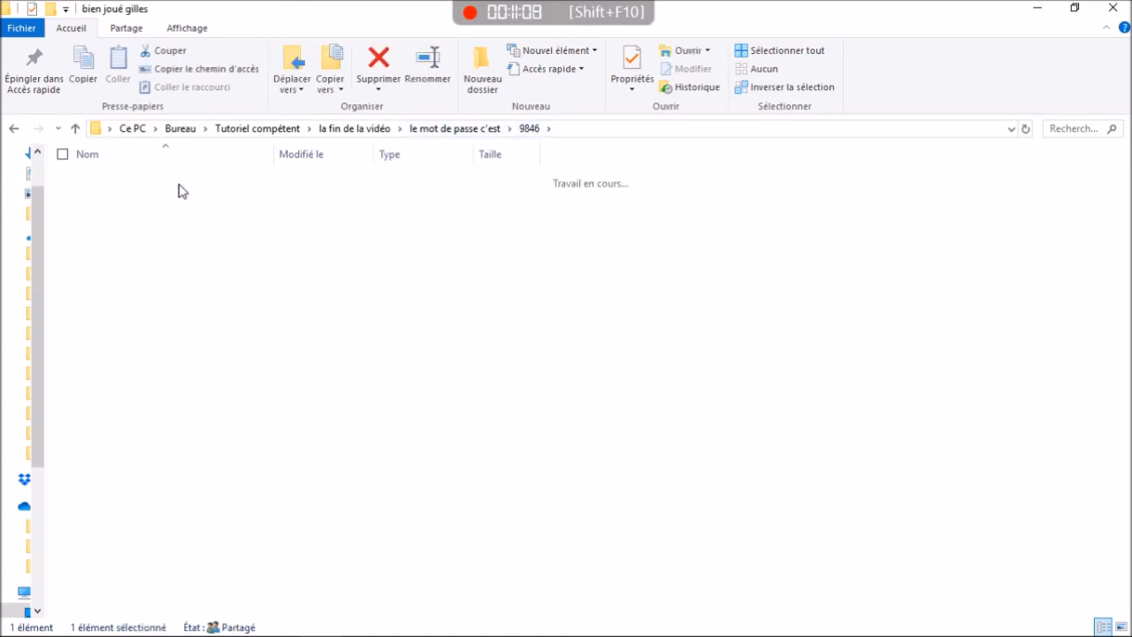
click(530, 129)
click(361, 254)
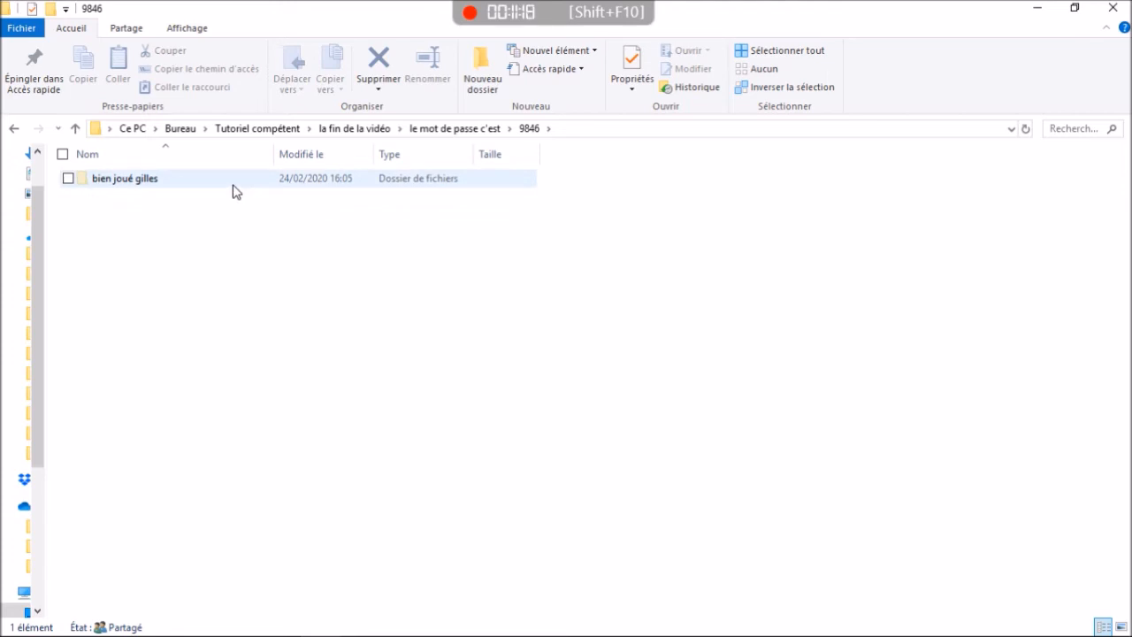
click(443, 133)
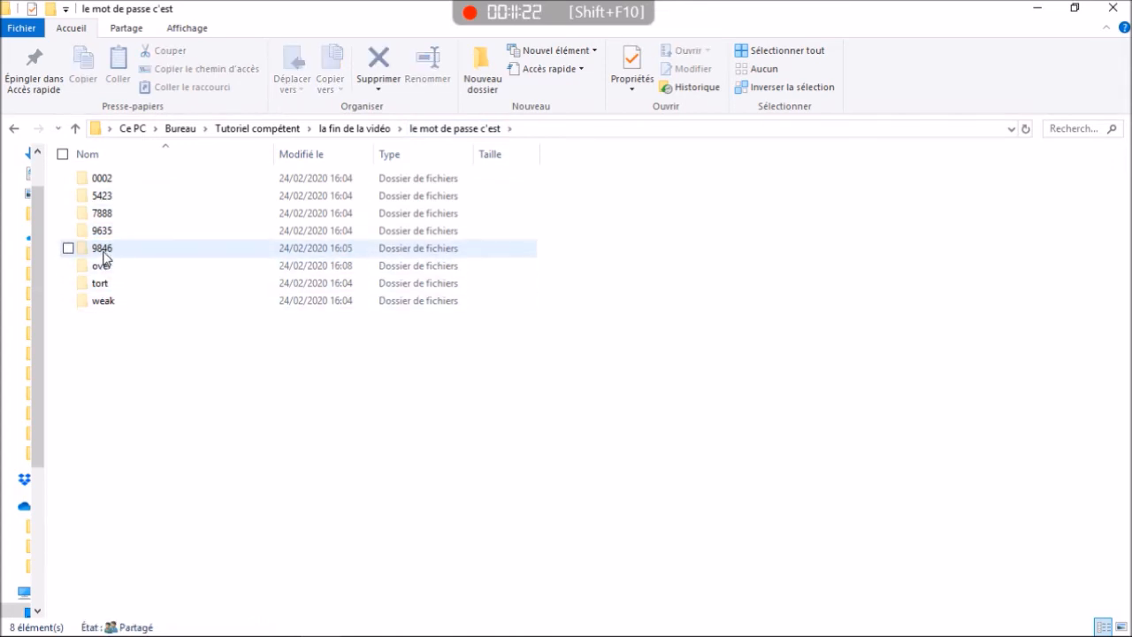
Send the 9846 folder to a new compressed folder in le mot de passe c'est
click(69, 252)
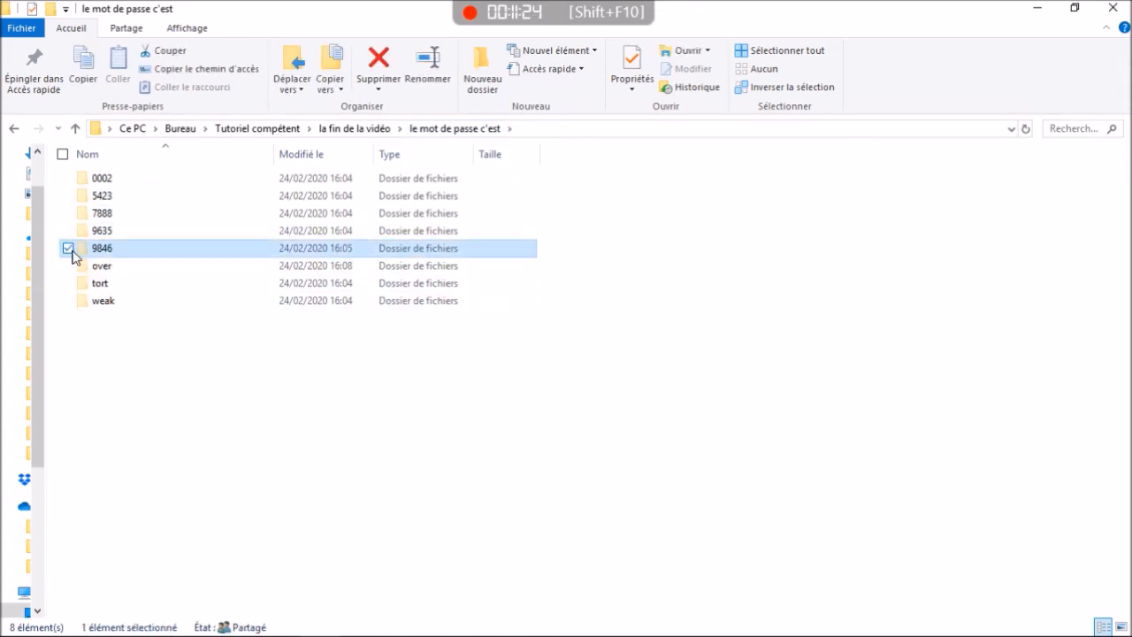
right_click(100, 254)
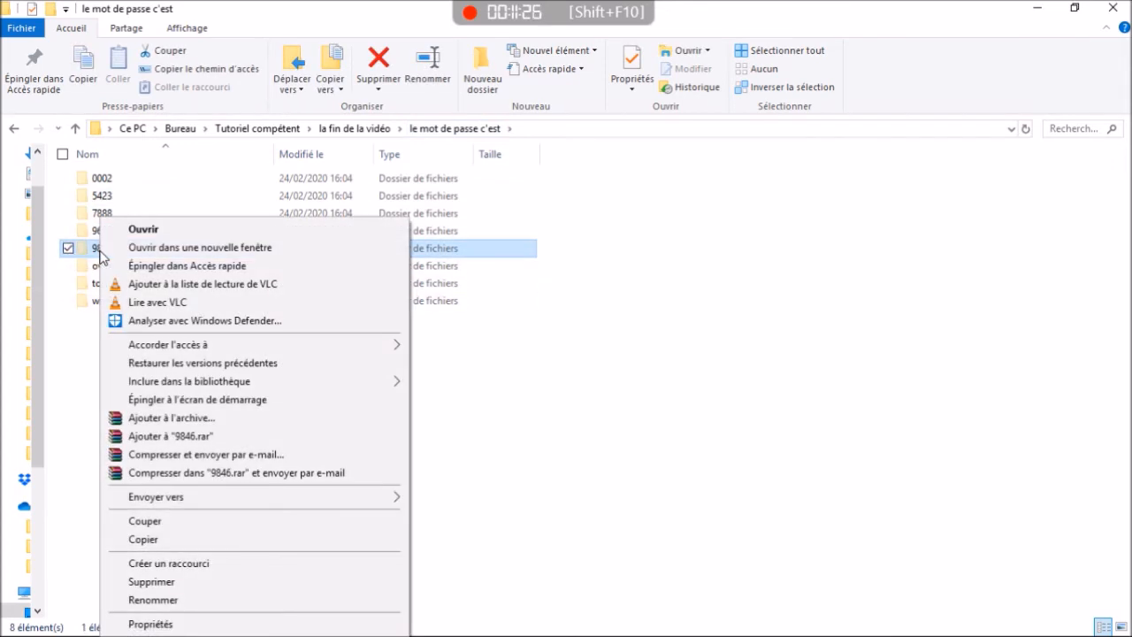
mouse_move(160, 500)
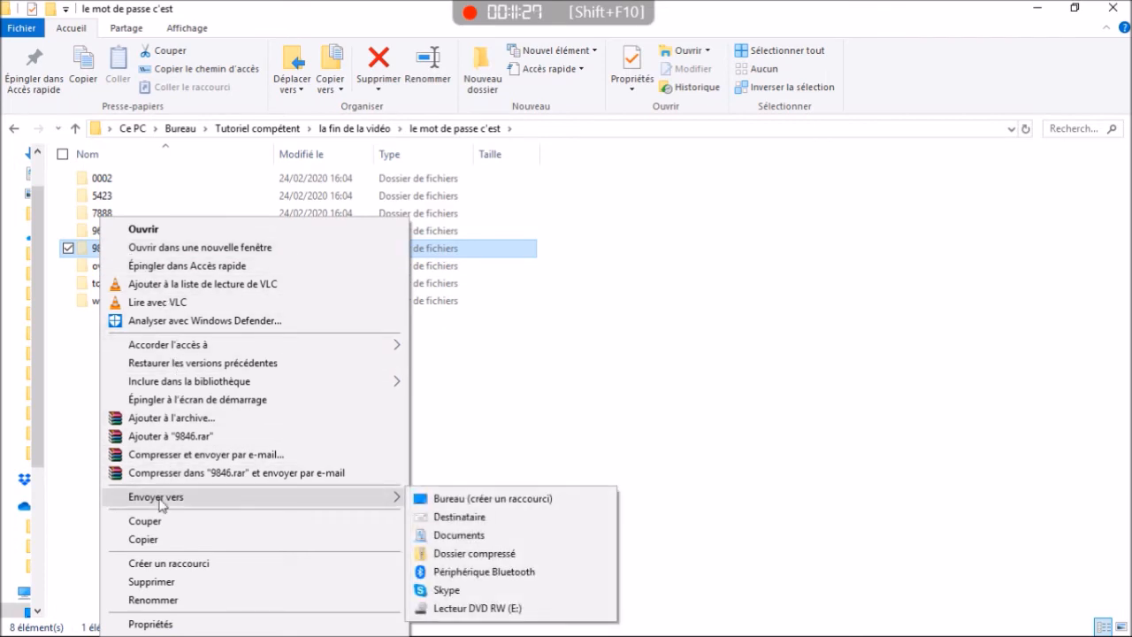
click(464, 554)
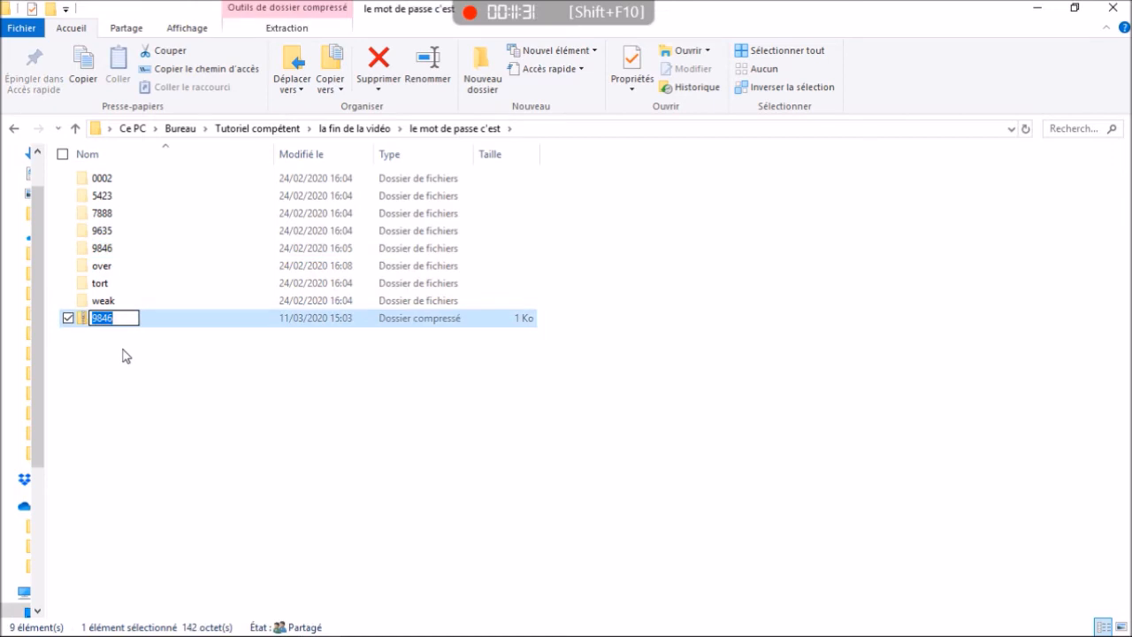
Name the new compressed folder mdp.mot-de.word.dos.dg.g.jml48.ct.out
text(mdp.)
text(mot)
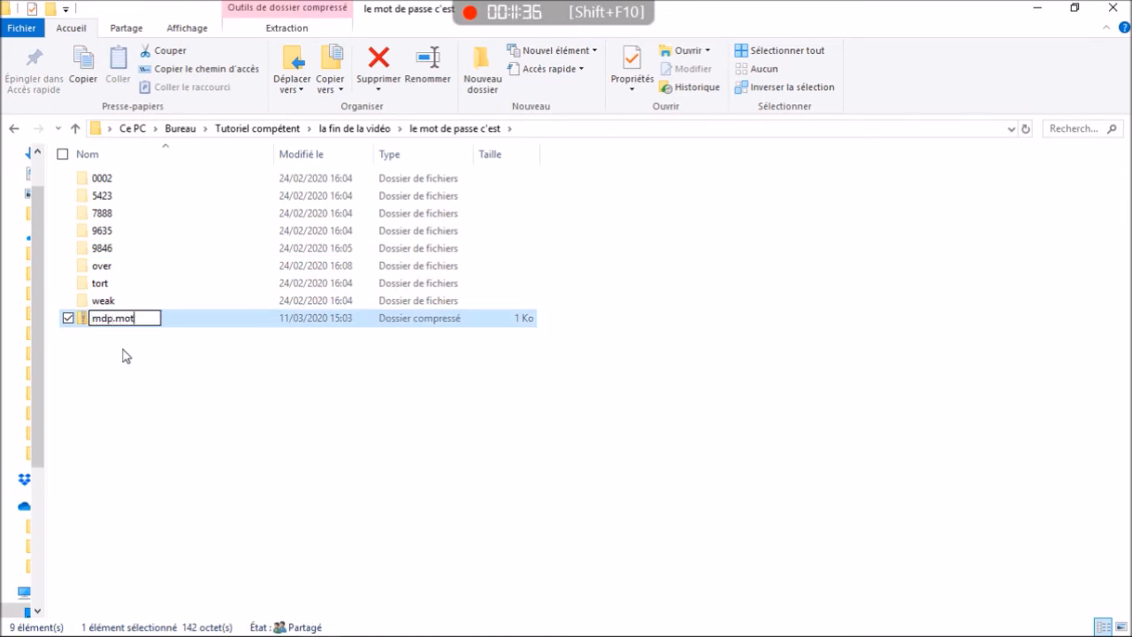
text(-de.word.dos)
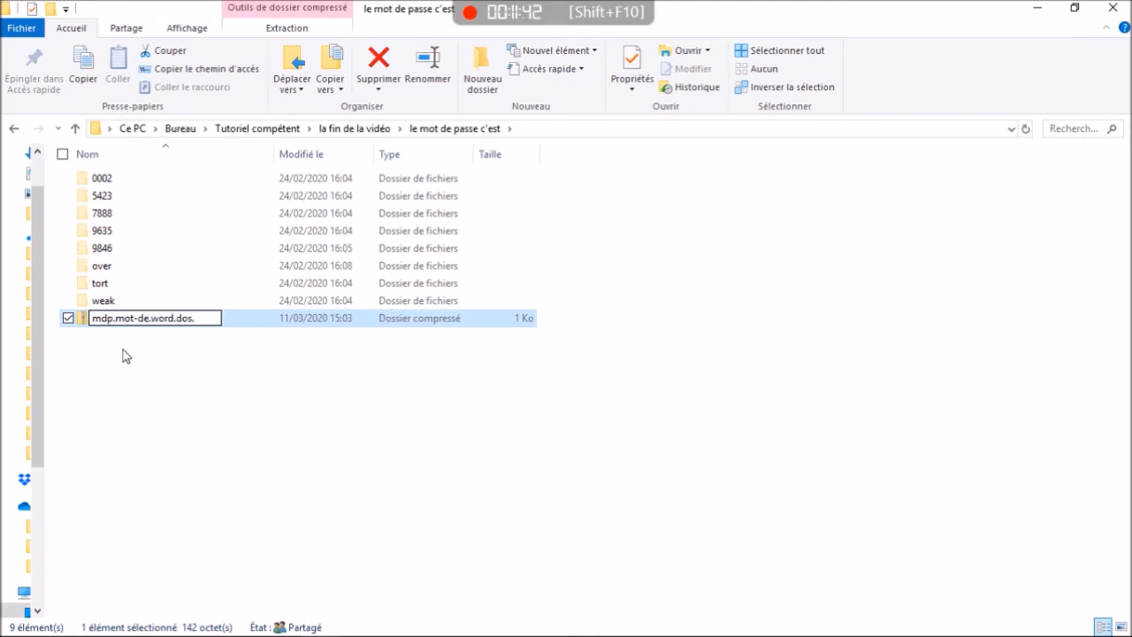
text(.dg.g.jml)
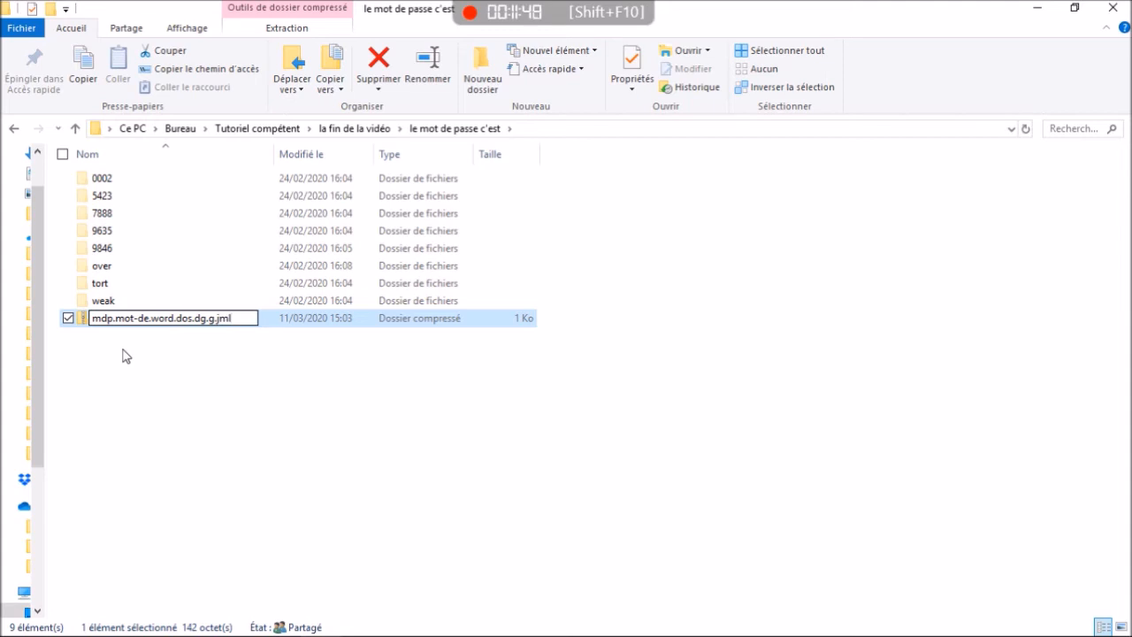
text(48.ct.out)
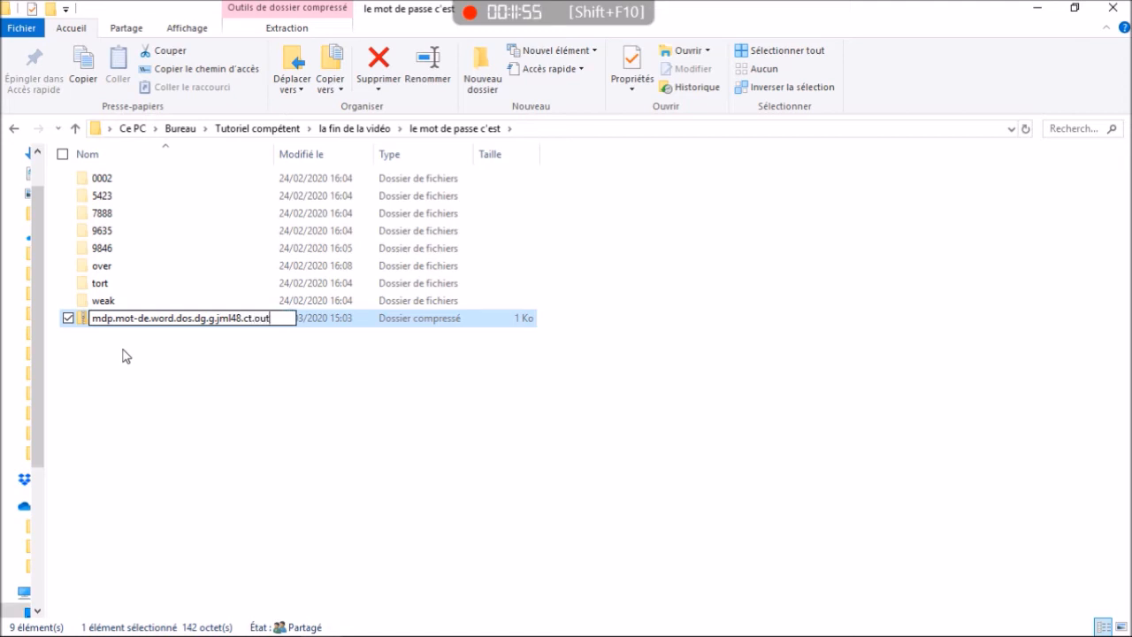
key(Return)
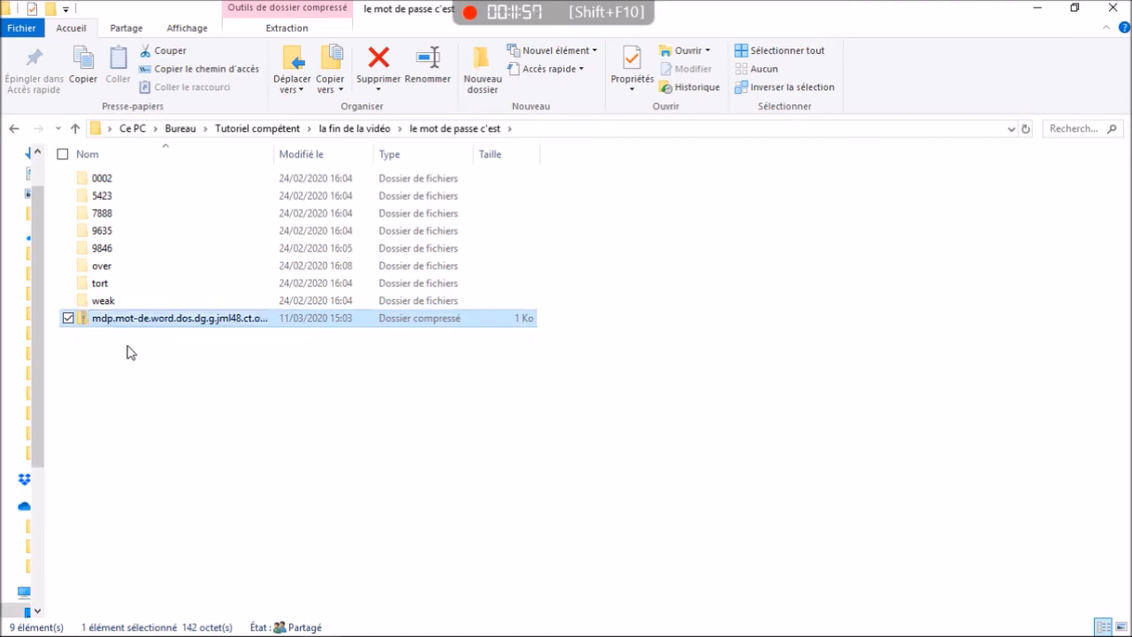
Delete the compressed folder mdp.mot-de.word.dos.dg.g.jml48.ct.out from le mot de passe c'est
right_click(171, 324)
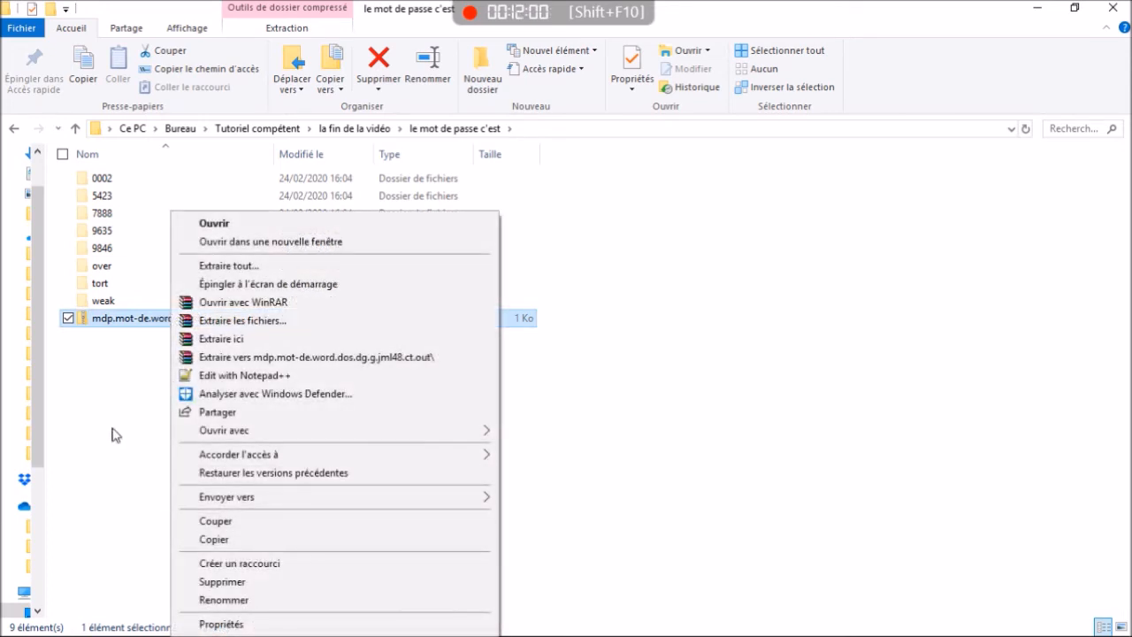
click(207, 524)
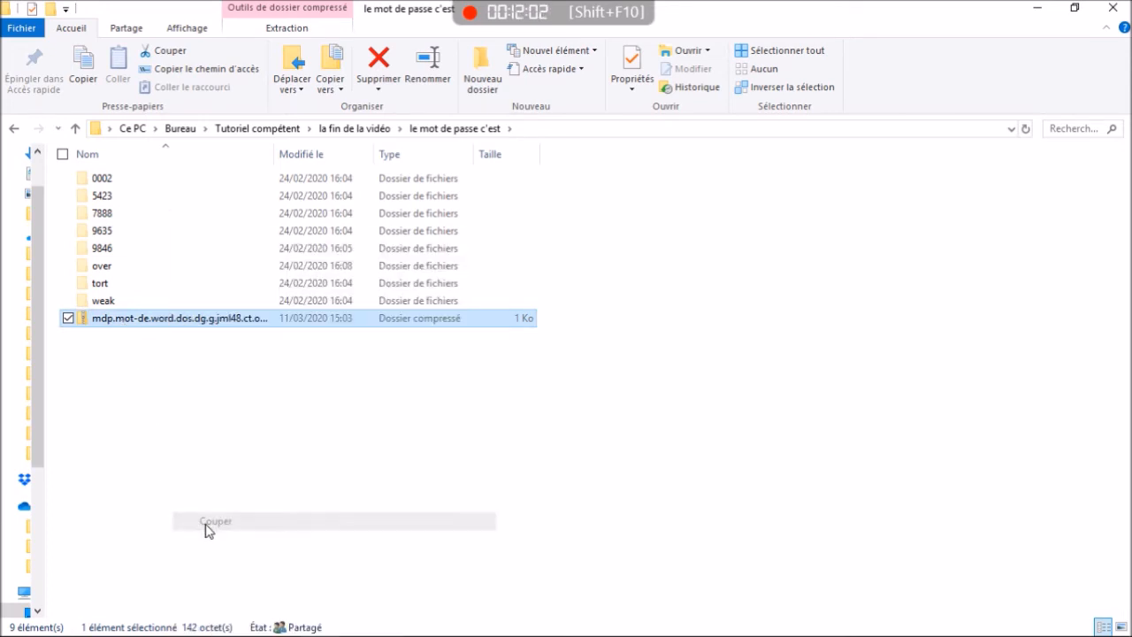
right_click(97, 323)
click(148, 589)
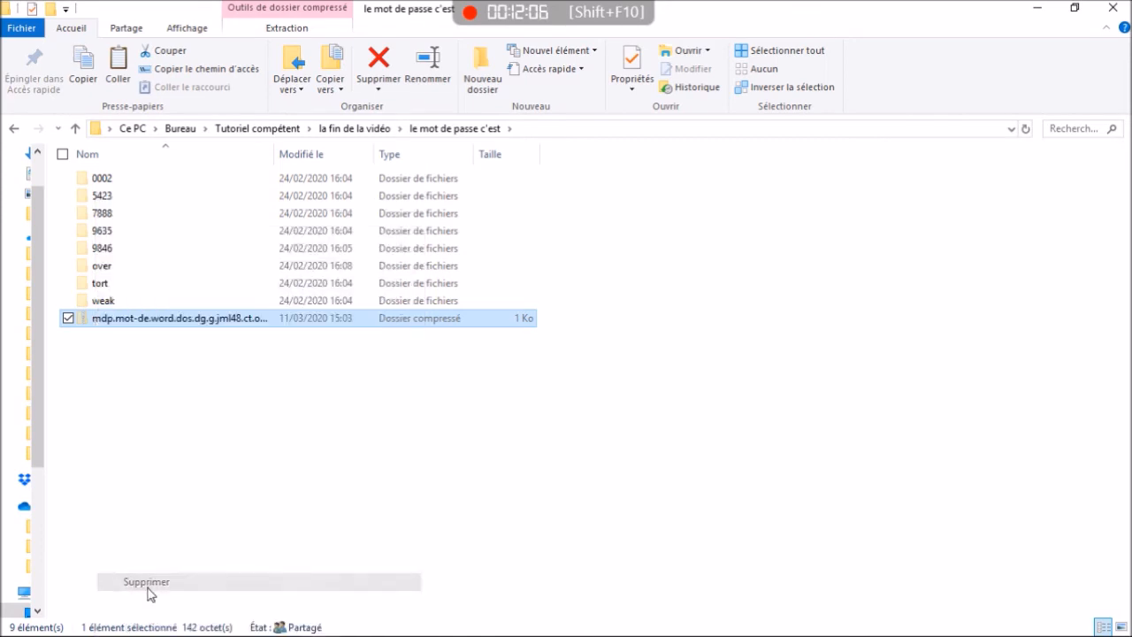
Return from le mot de passe c'est to the Tutoriel compétent folder through la fin de la vidéo
click(336, 131)
click(271, 132)
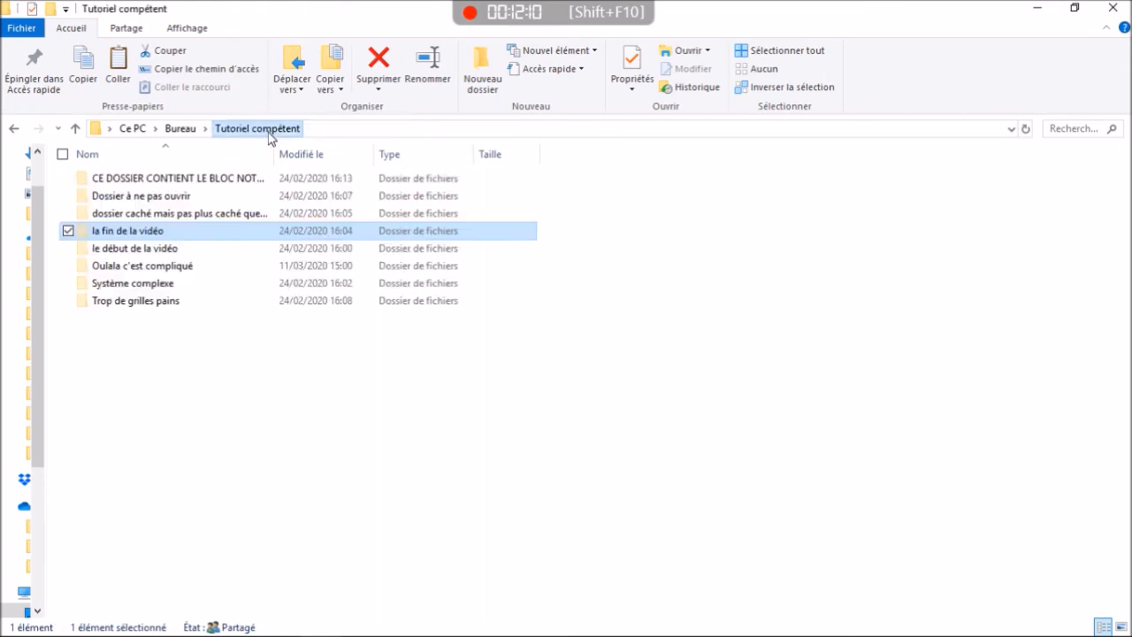
Open the quoi que folder through CE DOSSIER CONTIENT LE BLOC NOTE OMG and c'était du putaclic, domaj
click(127, 328)
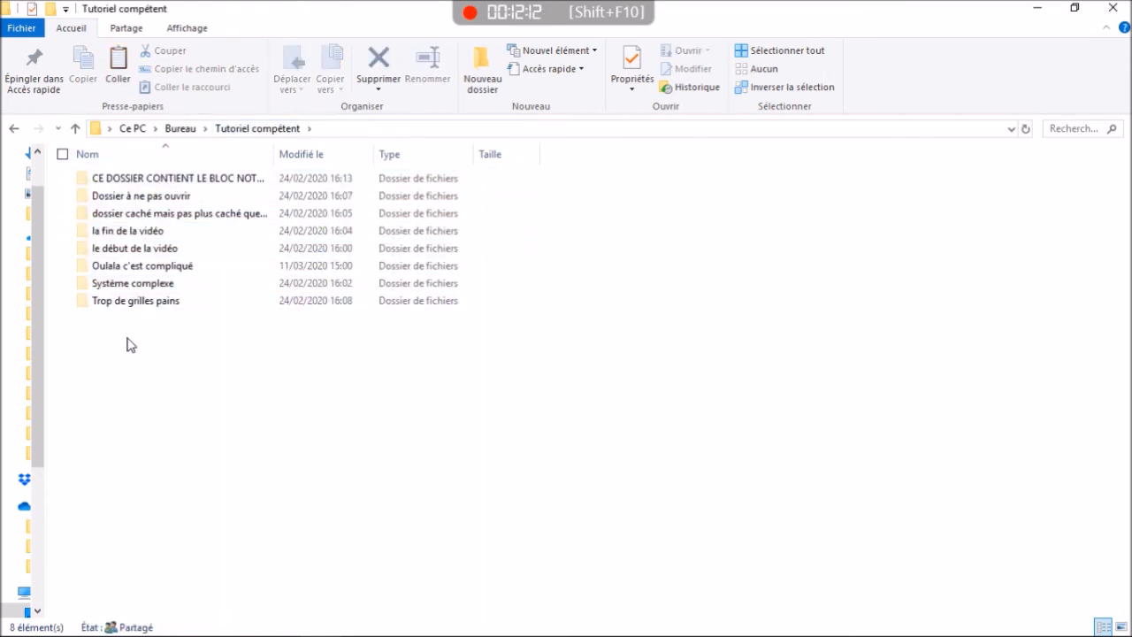
double_click(154, 183)
double_click(154, 184)
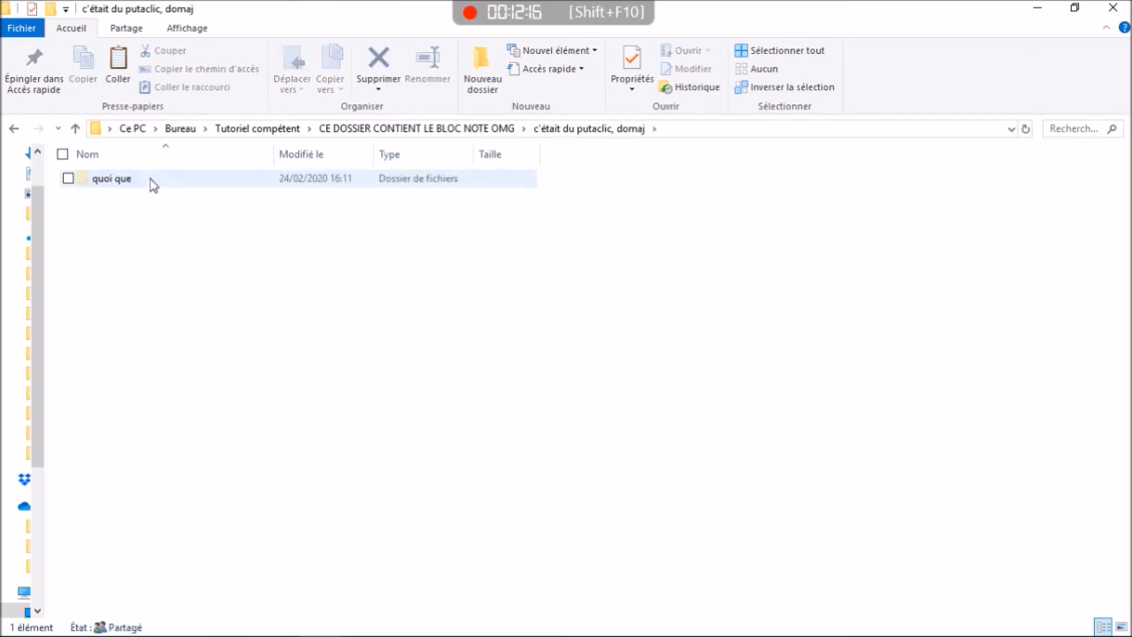
double_click(137, 184)
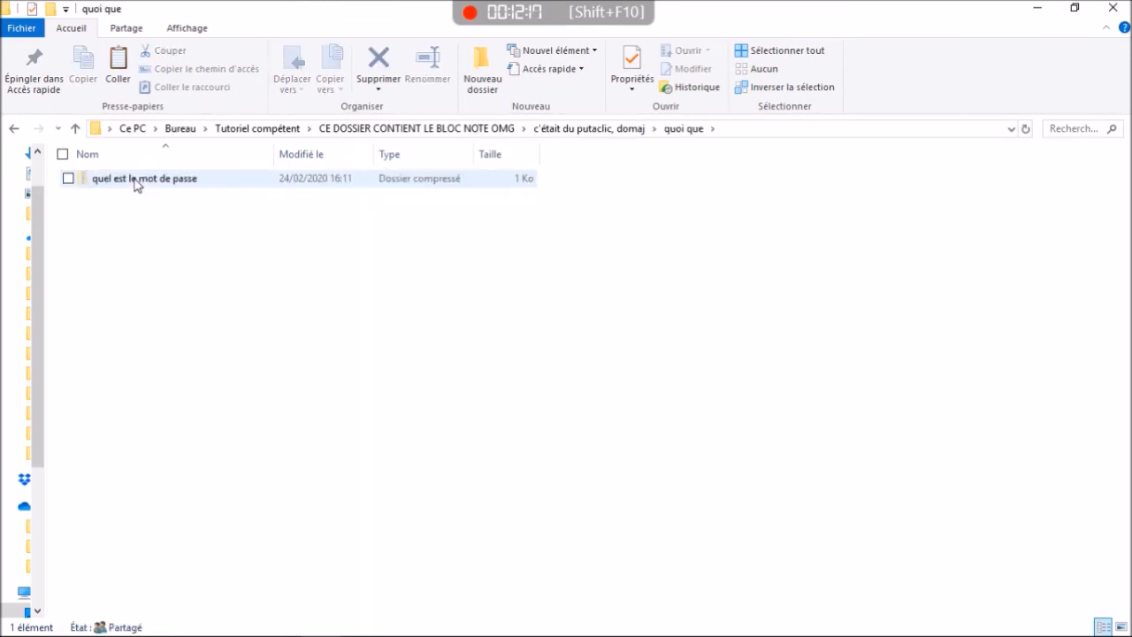
Try to paste the compressed folder mdp.mot-de.word.dos.dg.g.jml48.ct.out into quoi que
right_click(145, 255)
click(203, 369)
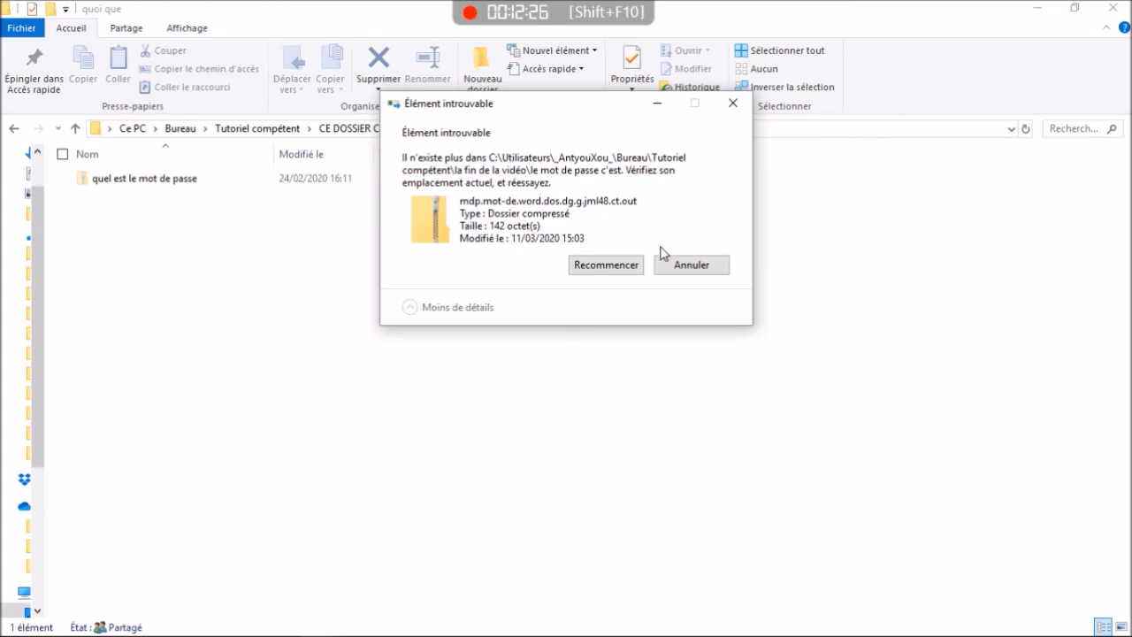
click(597, 266)
click(672, 271)
right_click(237, 260)
click(182, 387)
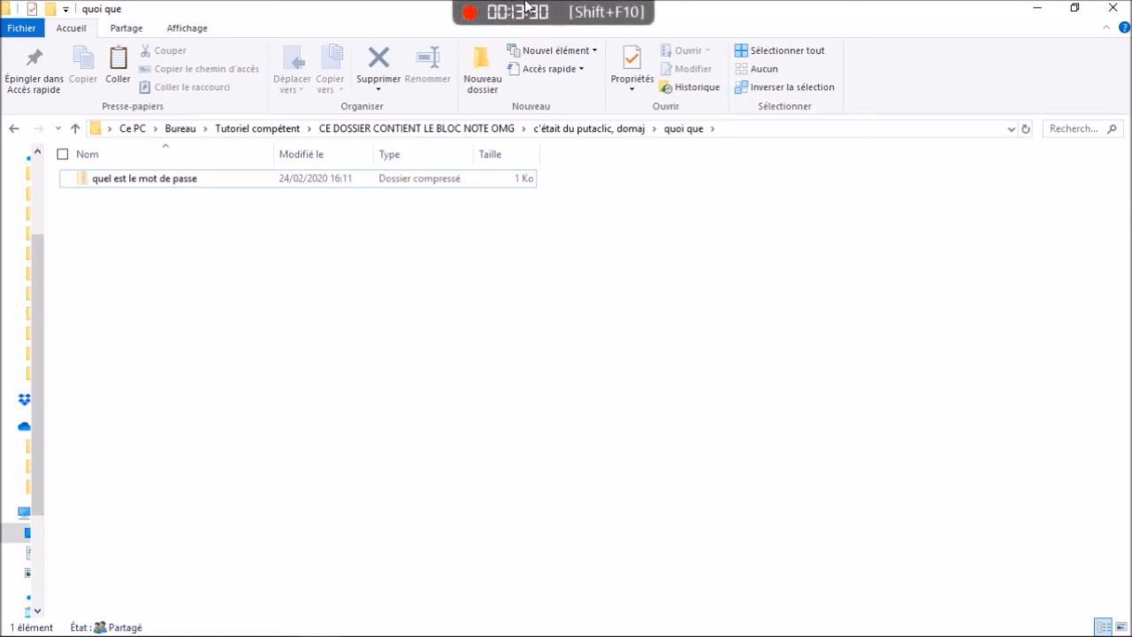
Paste the compressed folder mdp.mot-de.word.dos.dg.g.jml48.ct.out into quoi que again and clear the selection
right_click(300, 222)
click(338, 337)
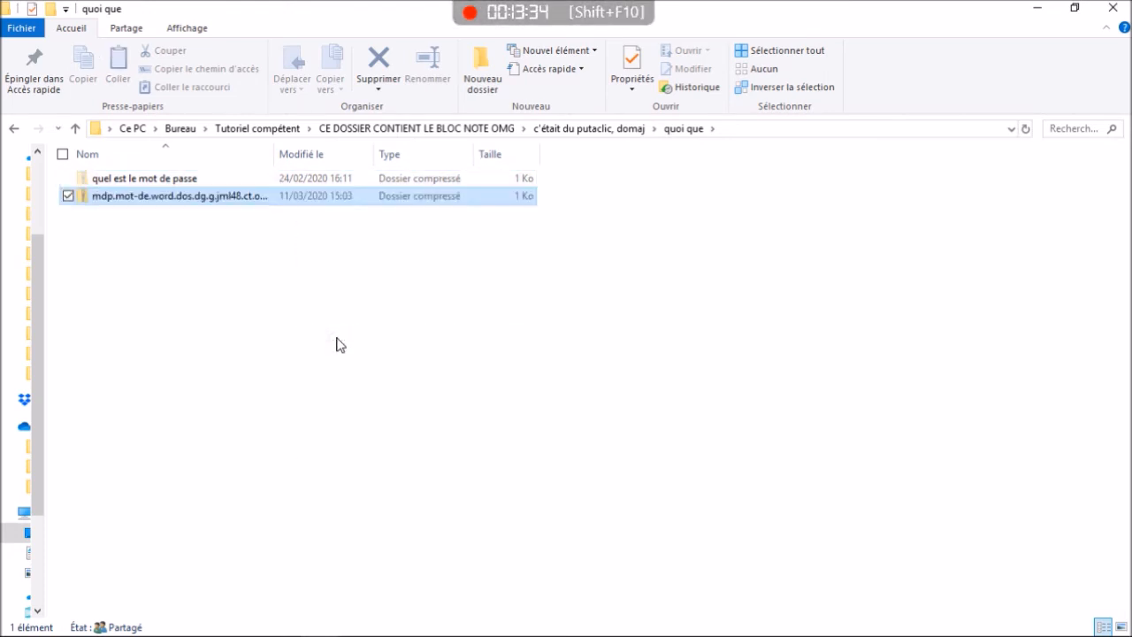
click(163, 230)
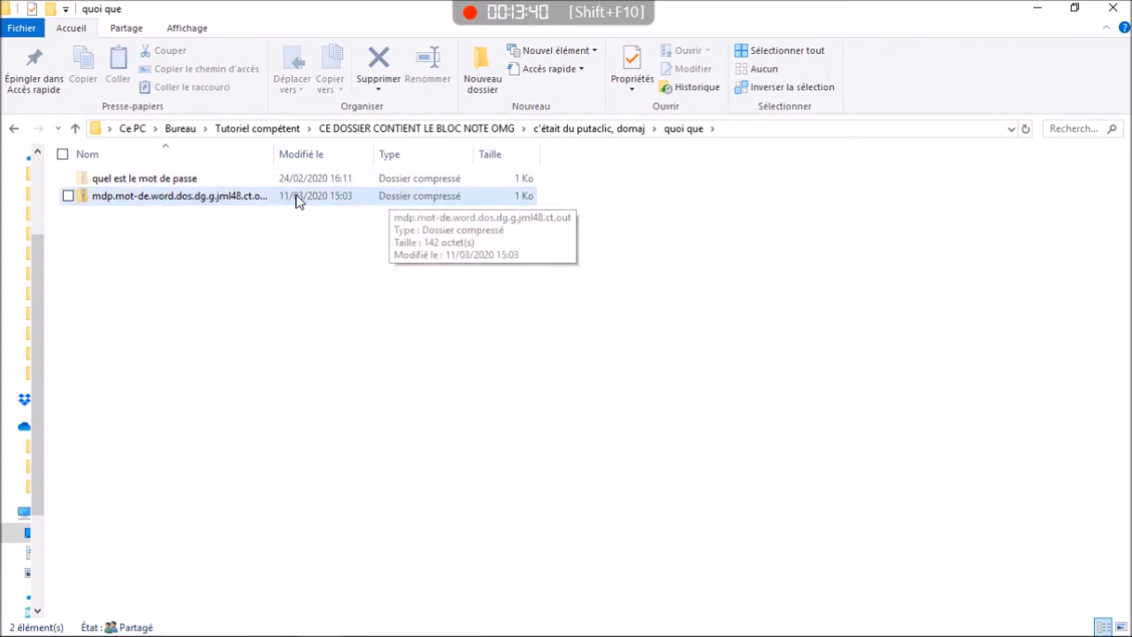
Rename the pasted compressed folder as lo.lol.chaise.chair.dos.mdp.shift
right_click(147, 202)
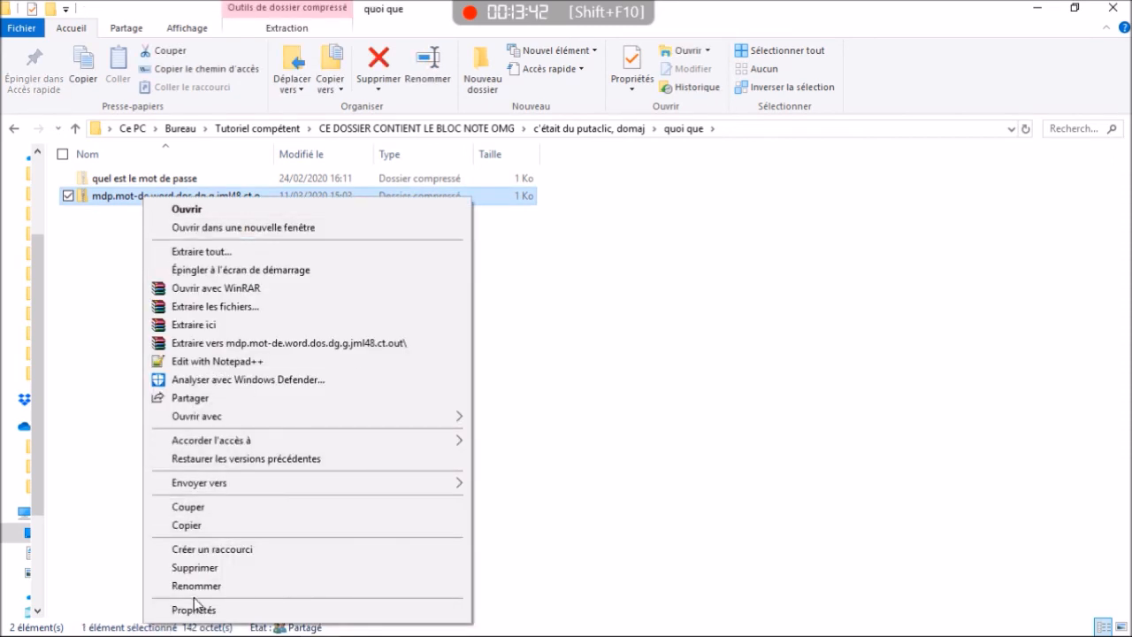
click(196, 587)
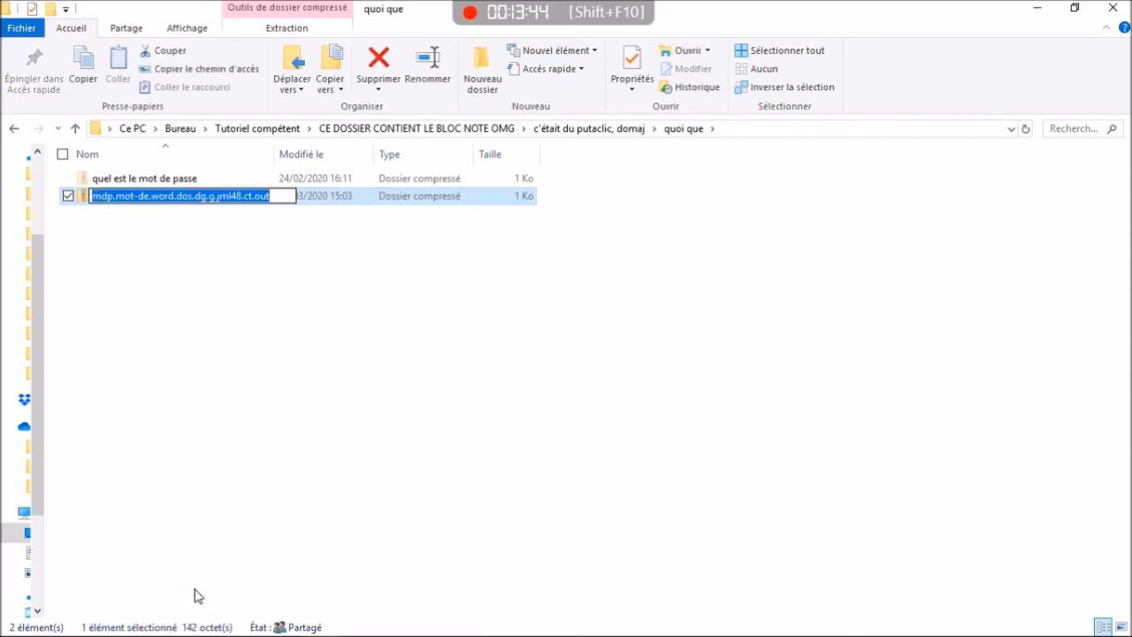
text(lo)
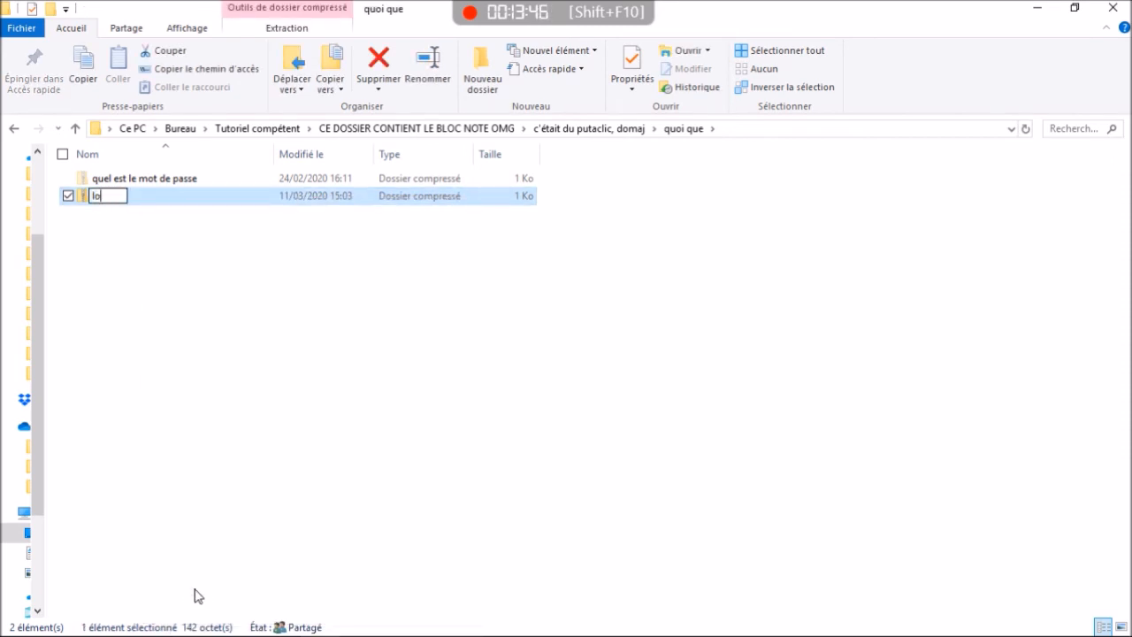
text(.lol)
text(.chai)
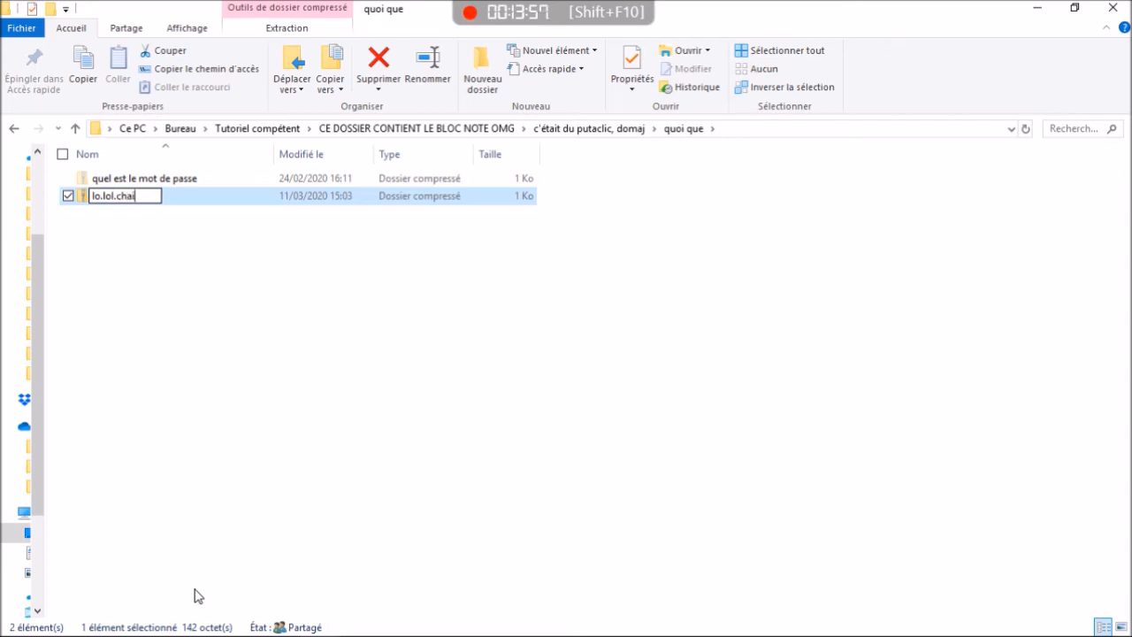
text(se.chair.dos.md)
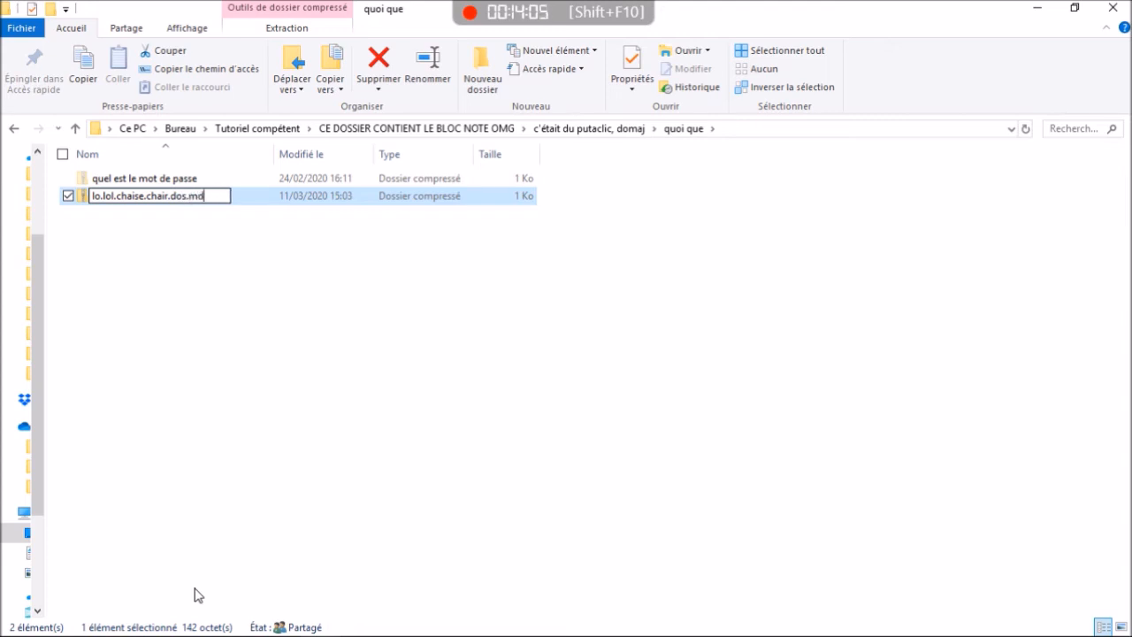
text(p.shift)
key(Return)
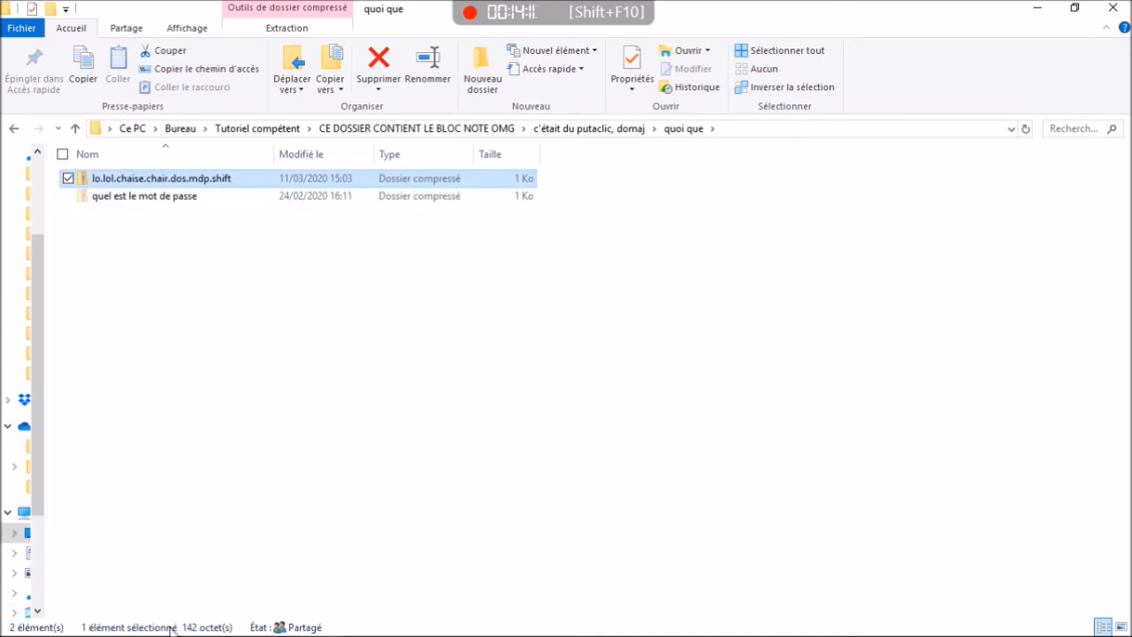
click(197, 292)
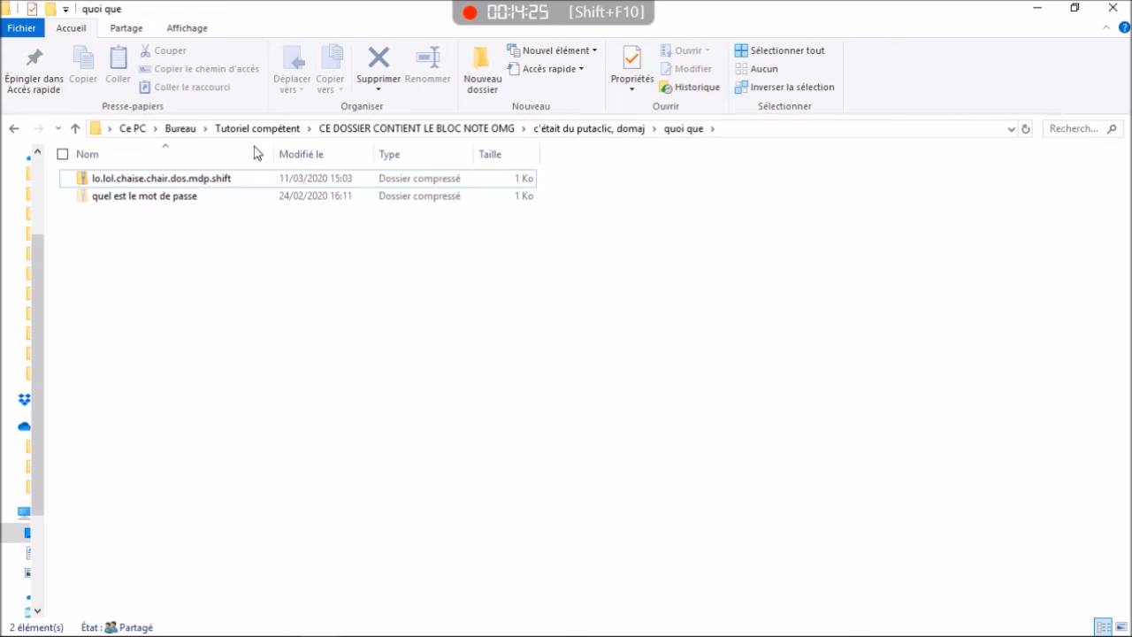
Extract the compressed folder lo.lol.chaise.chair.dos.mdp.shift to the suggested destination in quoi que and close the window of extracted files
right_click(189, 182)
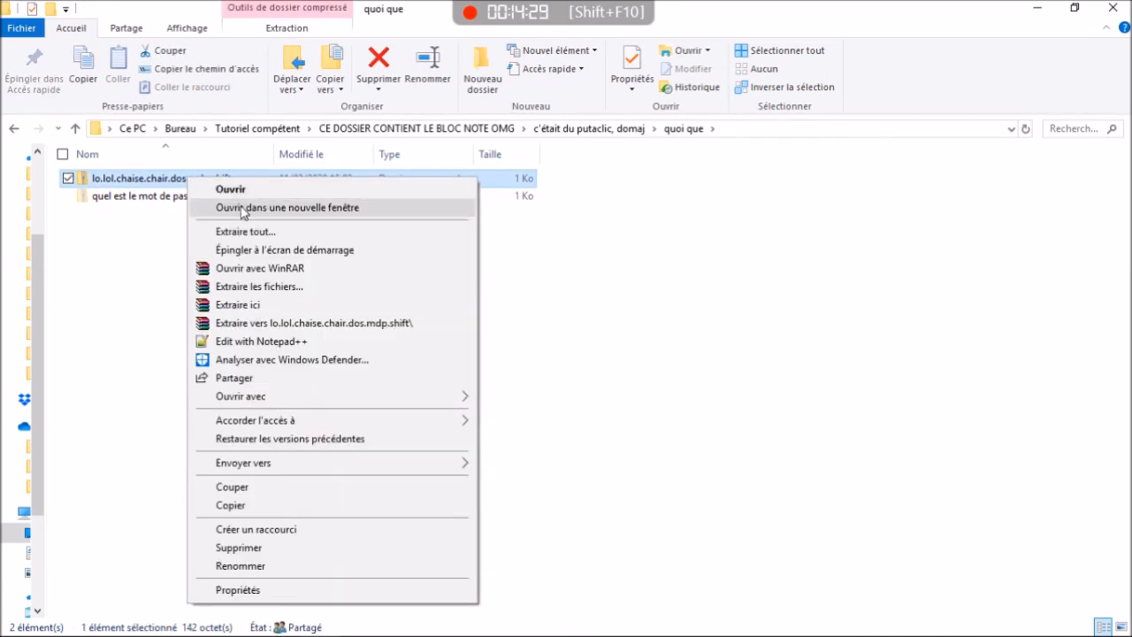
click(248, 234)
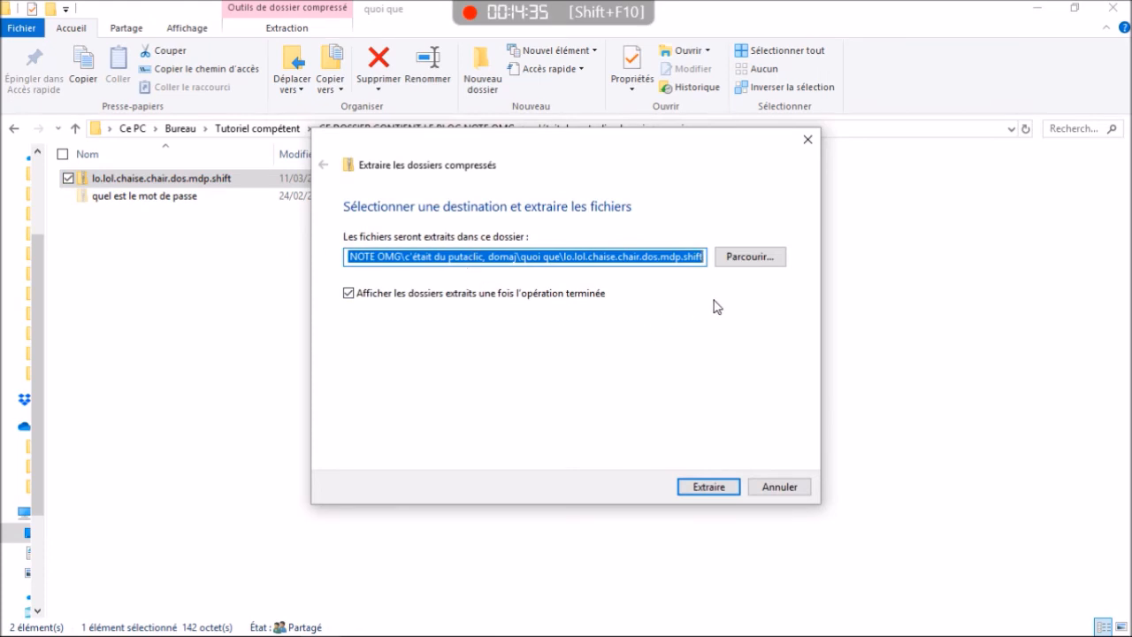
click(683, 487)
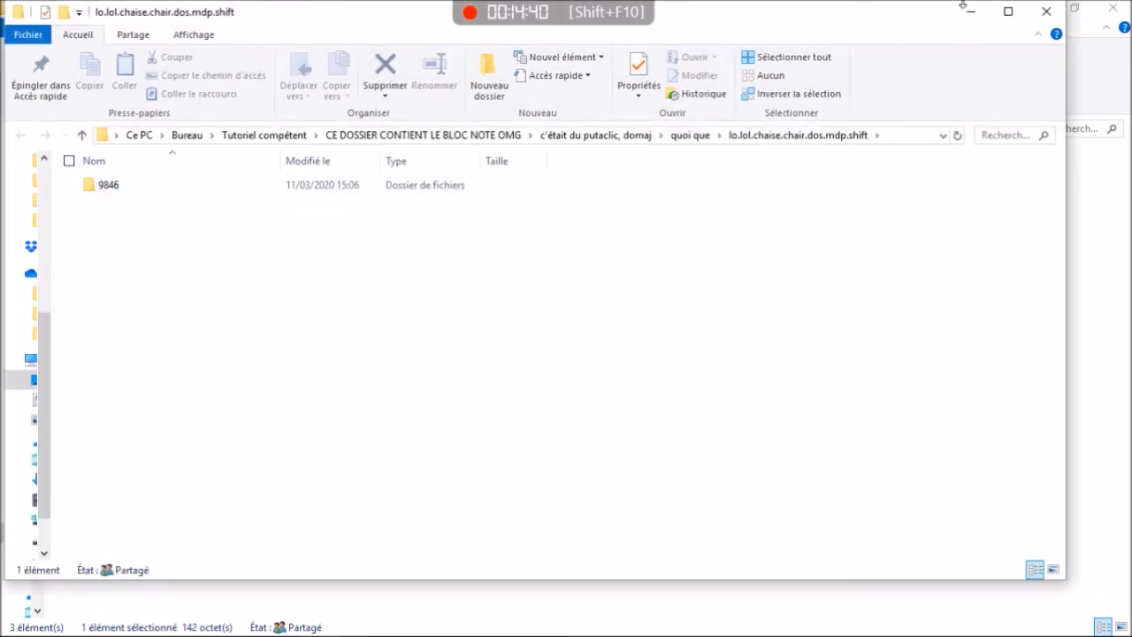
click(1046, 12)
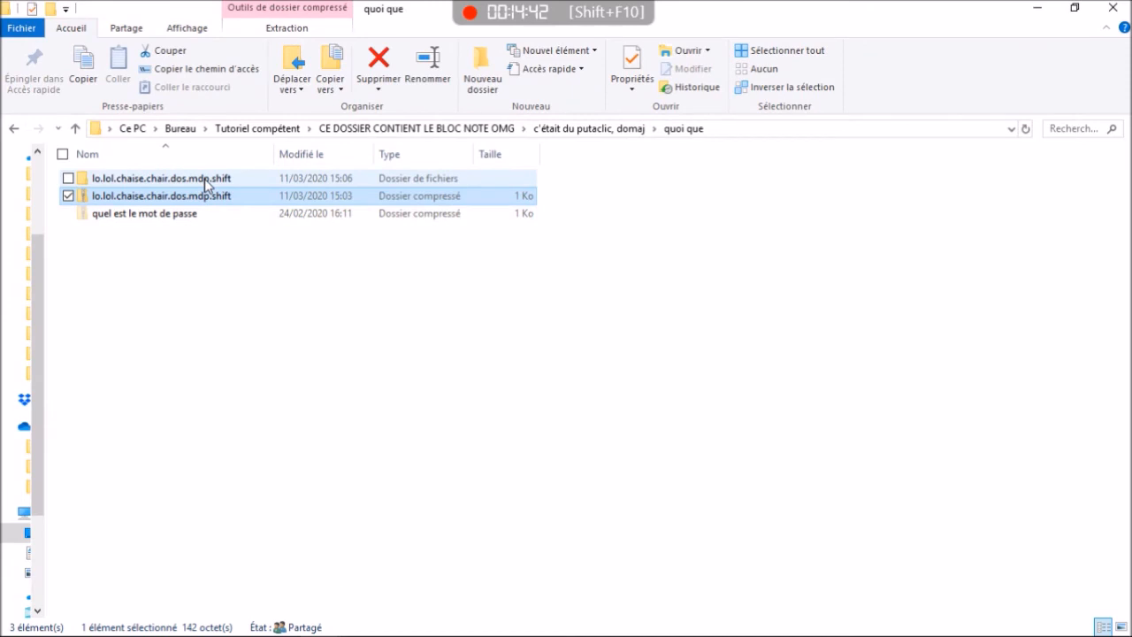
click(159, 231)
click(68, 197)
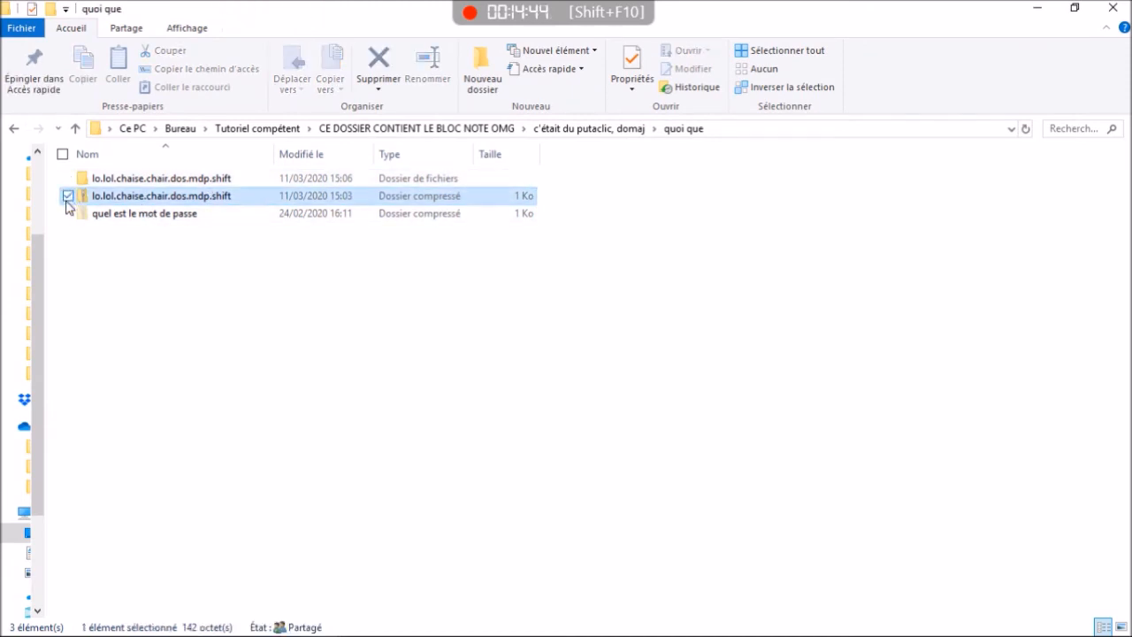
click(68, 195)
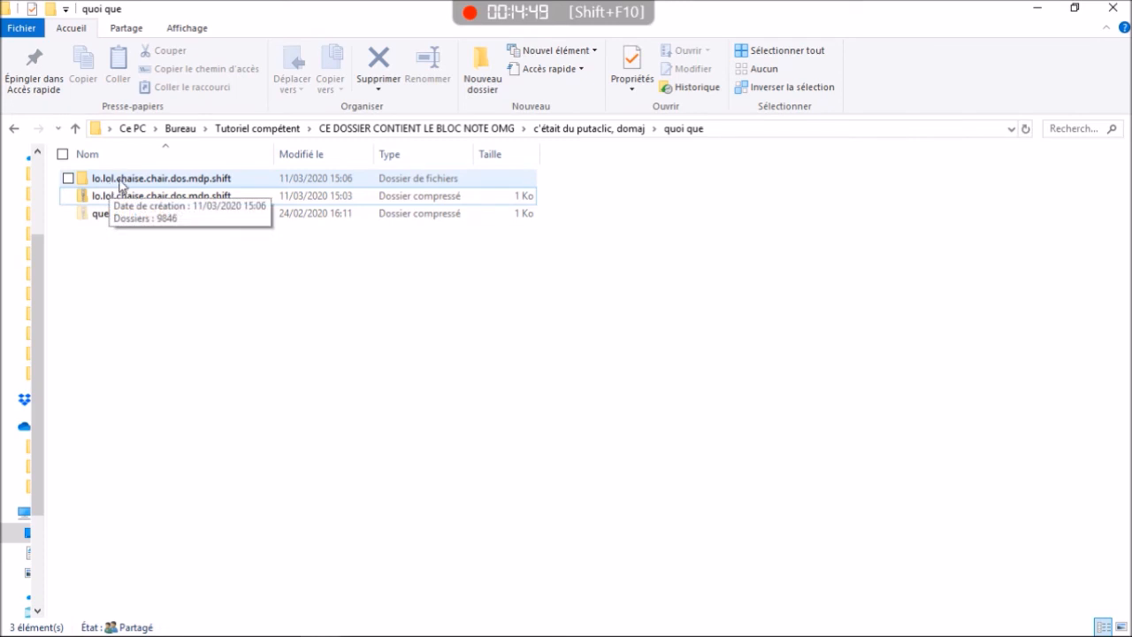
Move the 9846 folder out of the extracted lo.lol.chaise.chair.dos.mdp.shift folder into quoi que, and return to quoi que
double_click(124, 183)
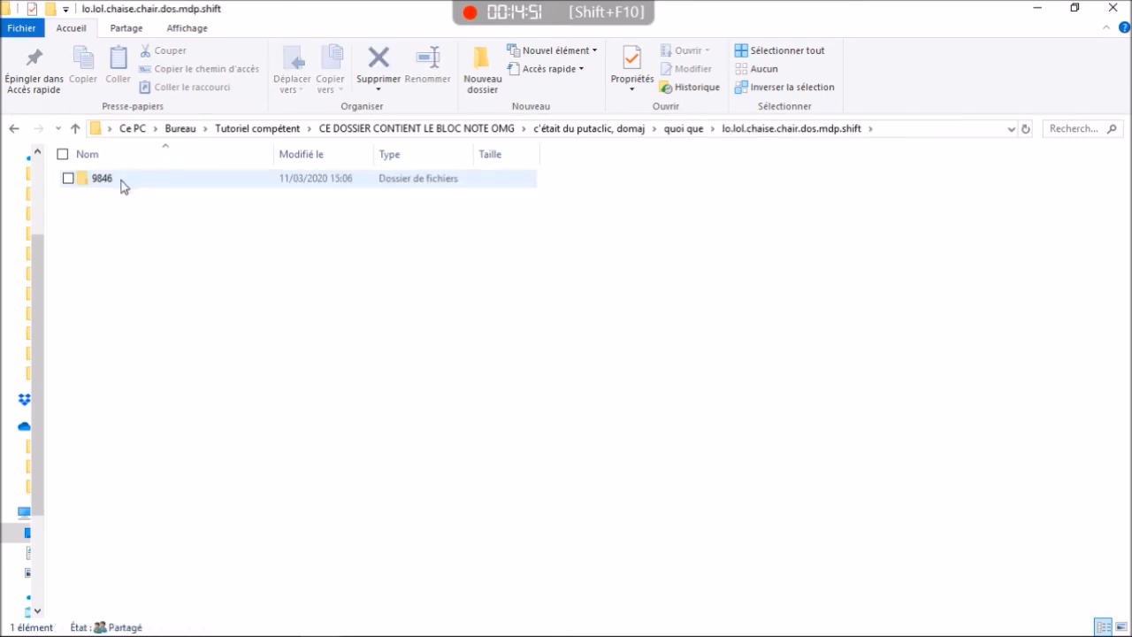
drag(119, 183, 687, 129)
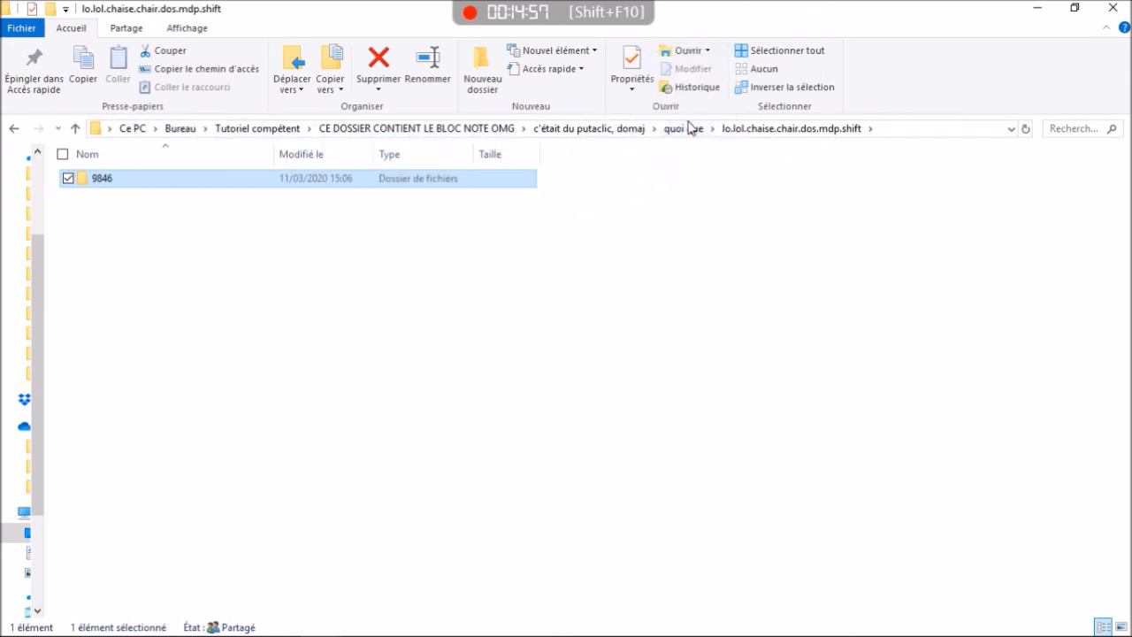
click(688, 129)
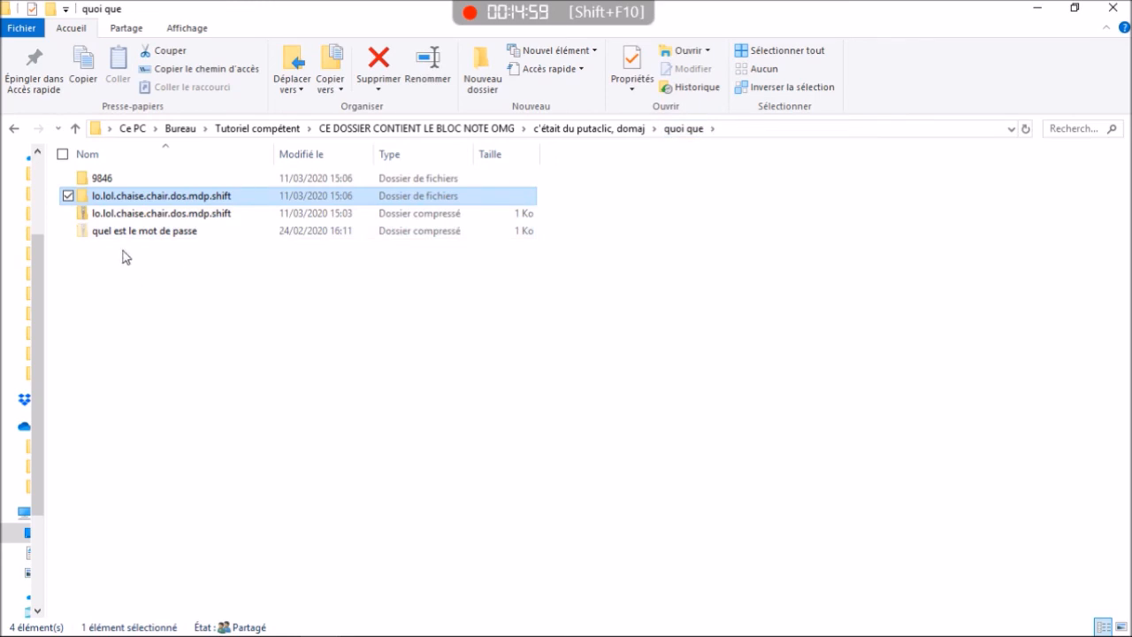
click(122, 280)
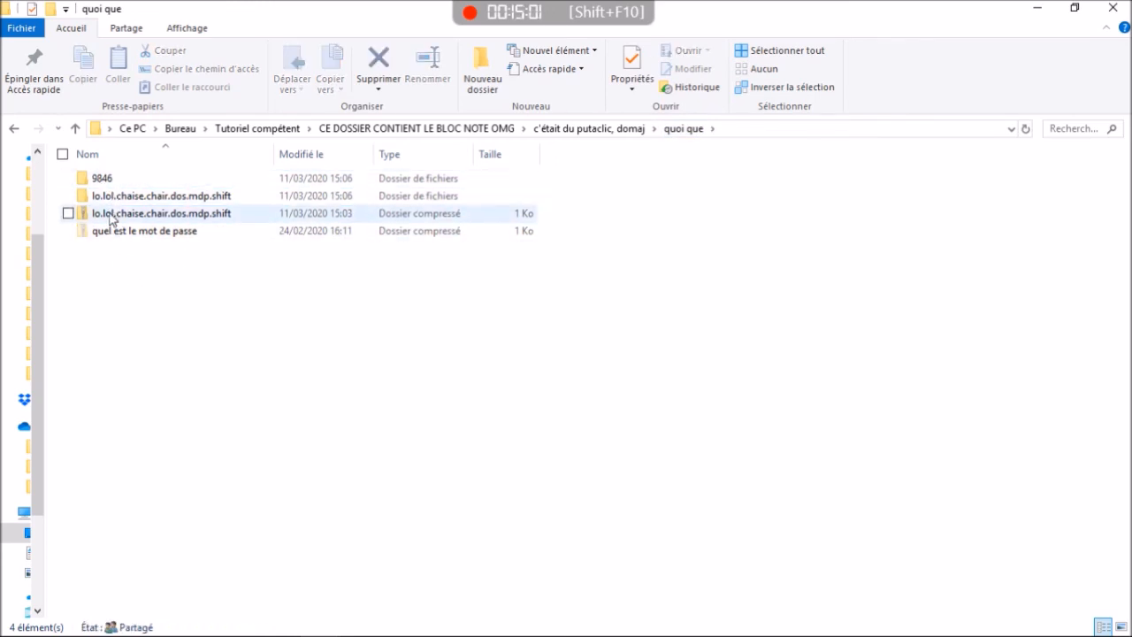
Try to extract the compressed folder quel est le mot de passe to the suggested destination in quoi que
right_click(158, 235)
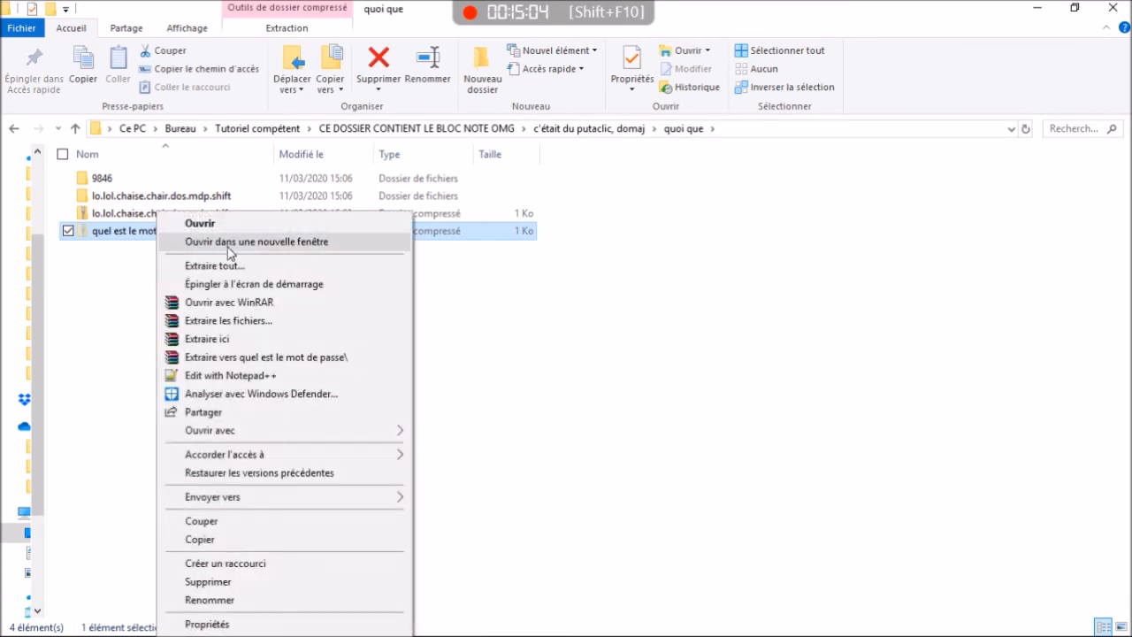
click(227, 267)
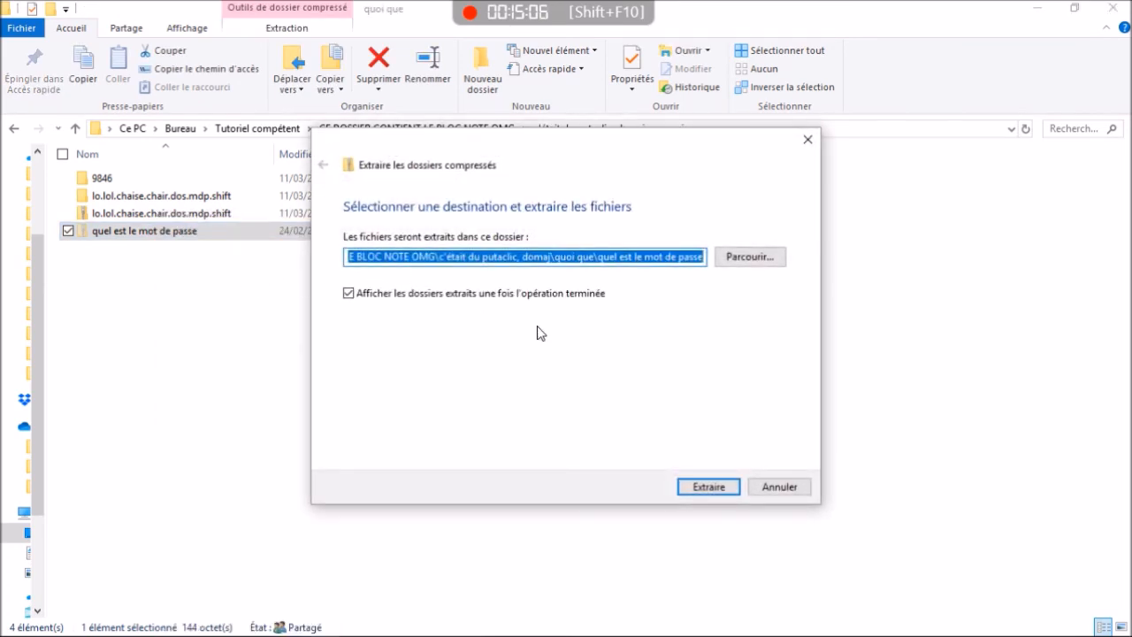
click(708, 487)
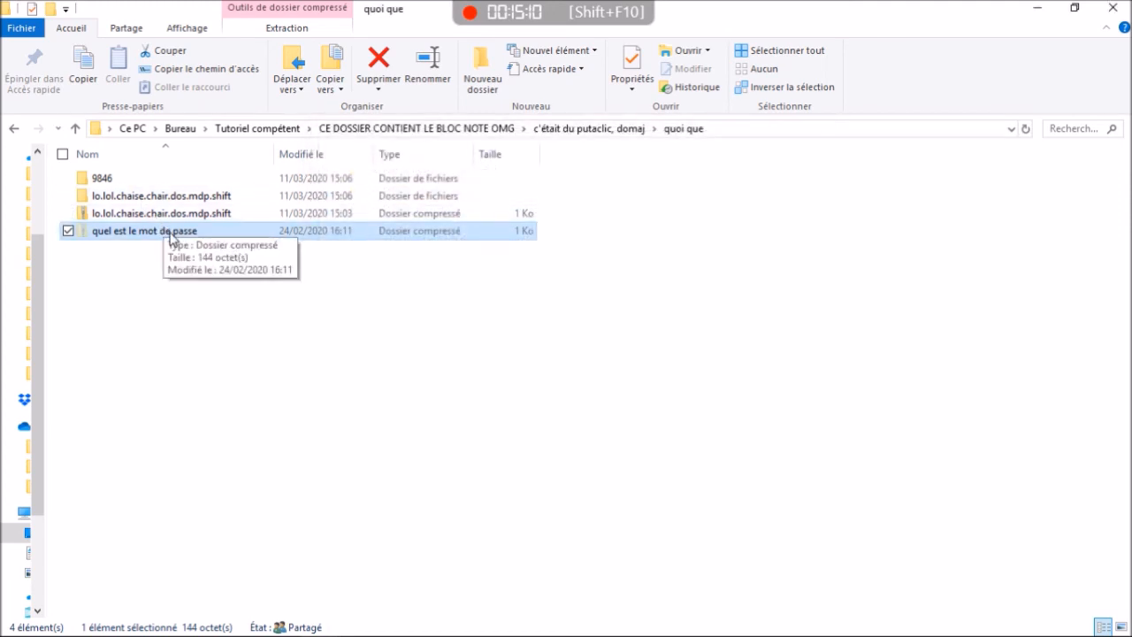
Cut the compressed folder quel est le mot de passe and try to paste it into itself
right_click(307, 232)
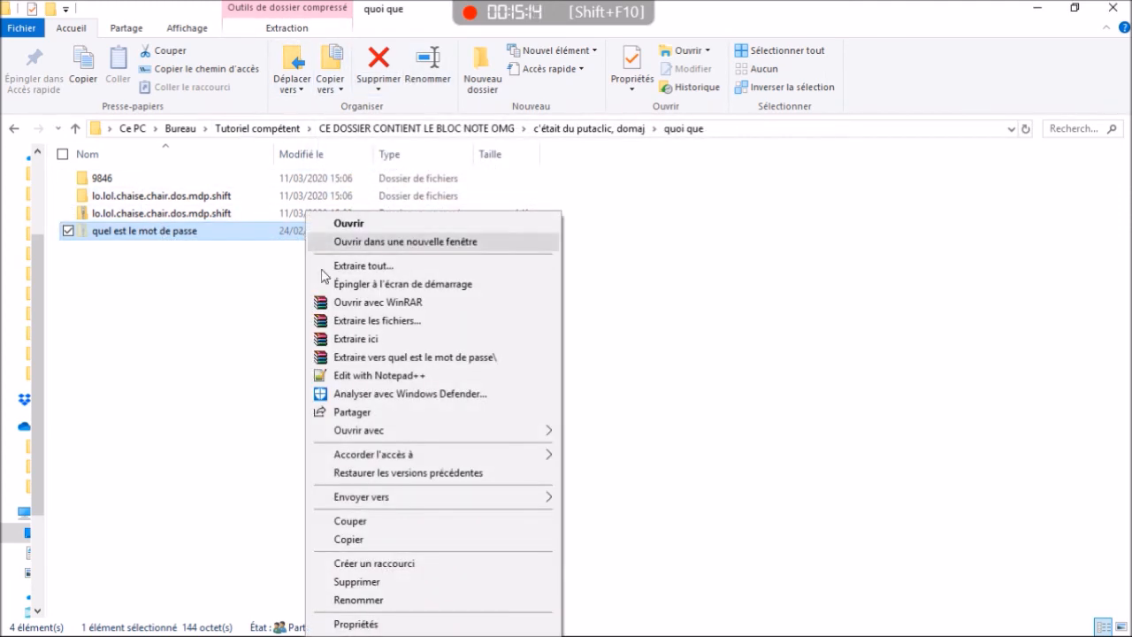
click(353, 526)
right_click(149, 240)
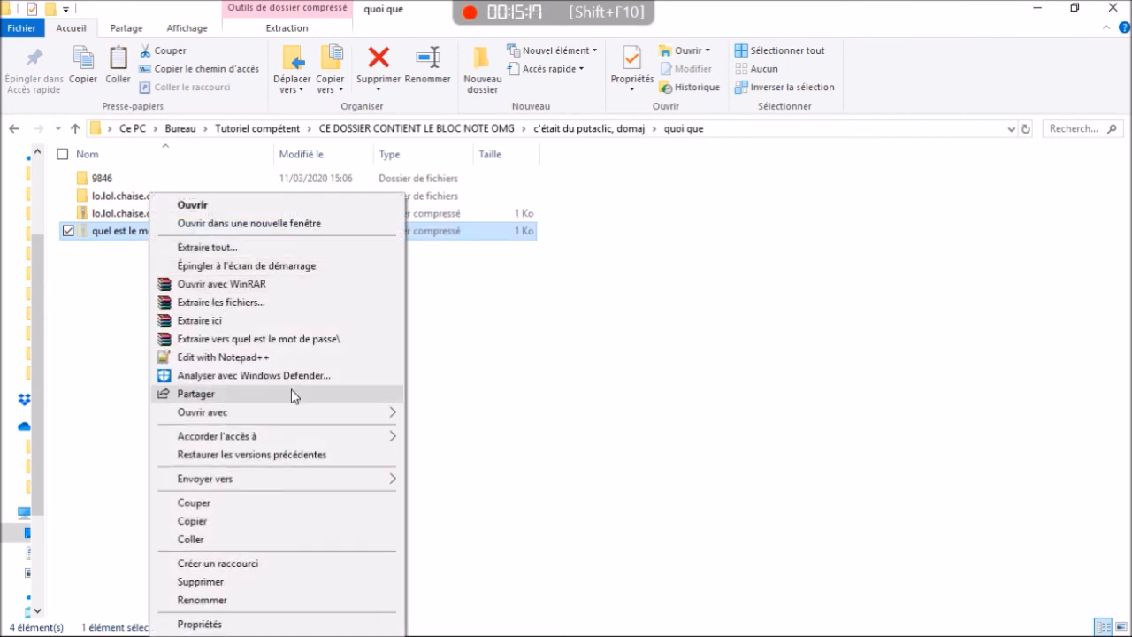
click(191, 539)
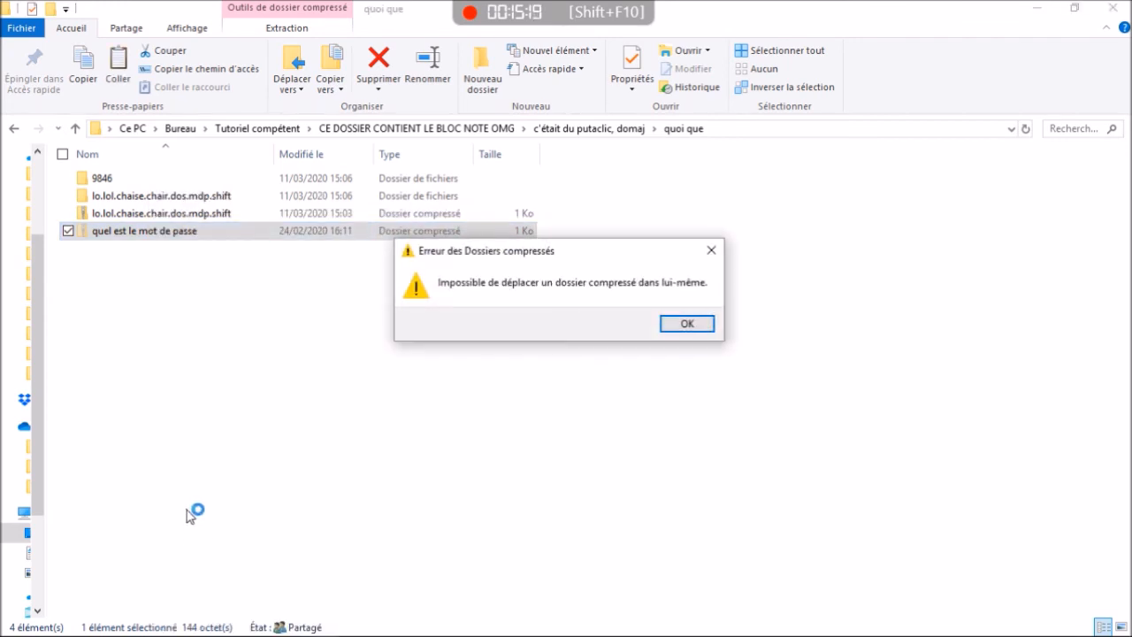
click(690, 325)
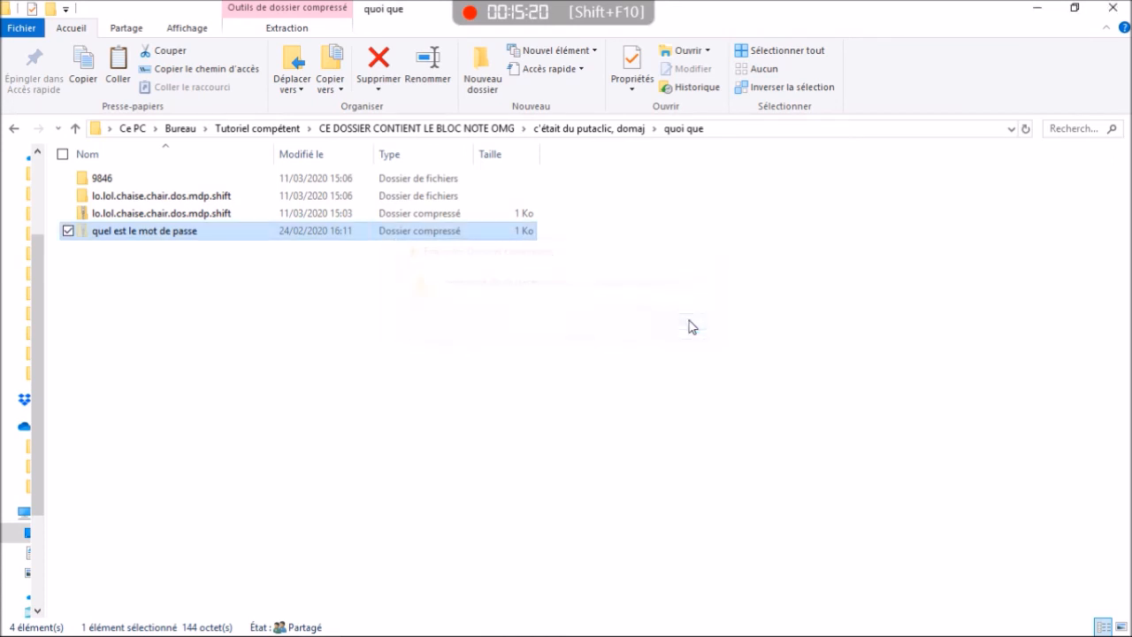
Paste the cut compressed folder quel est le mot de passe back into quoi que
click(141, 278)
right_click(142, 276)
click(188, 386)
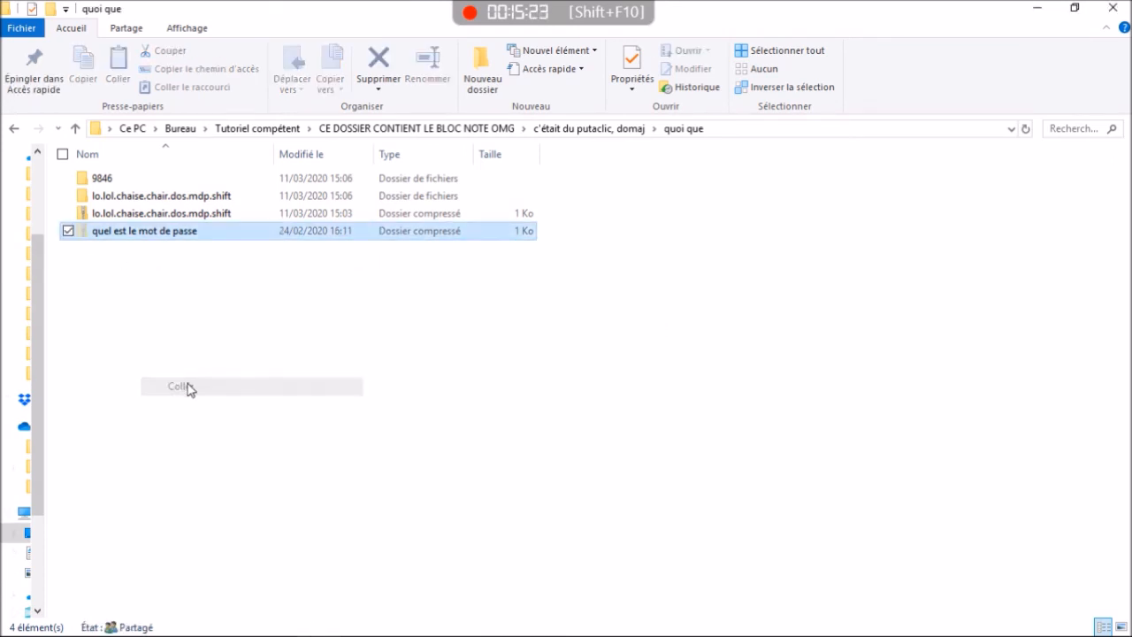
click(97, 258)
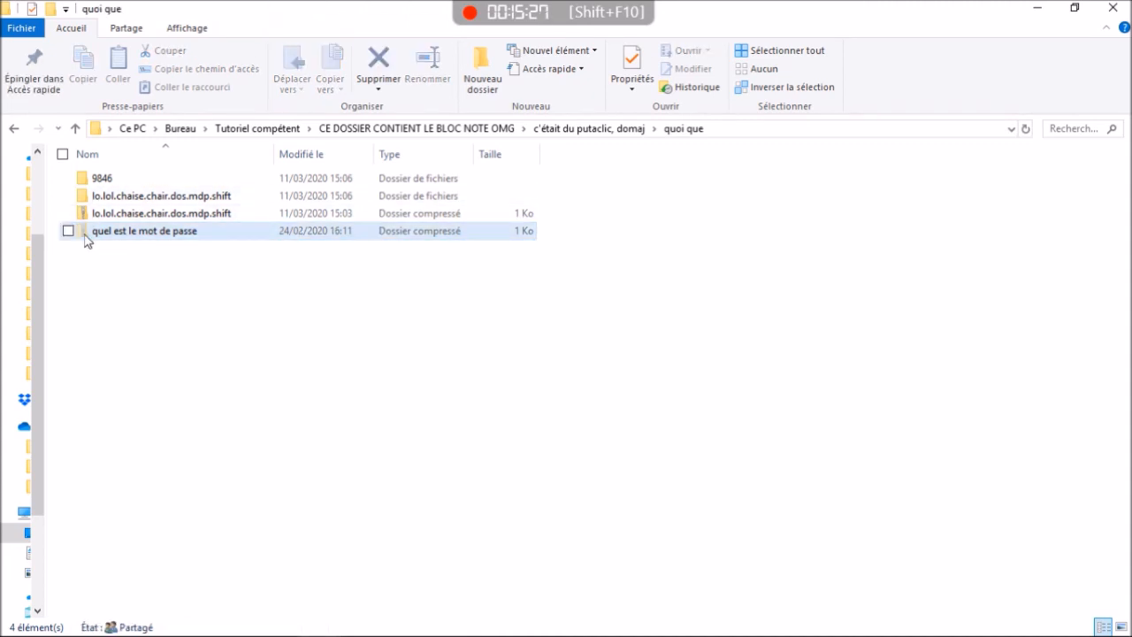
Copy the compressed folder quel est le mot de passe and paste the copy into quoi que
click(86, 233)
right_click(86, 233)
click(124, 538)
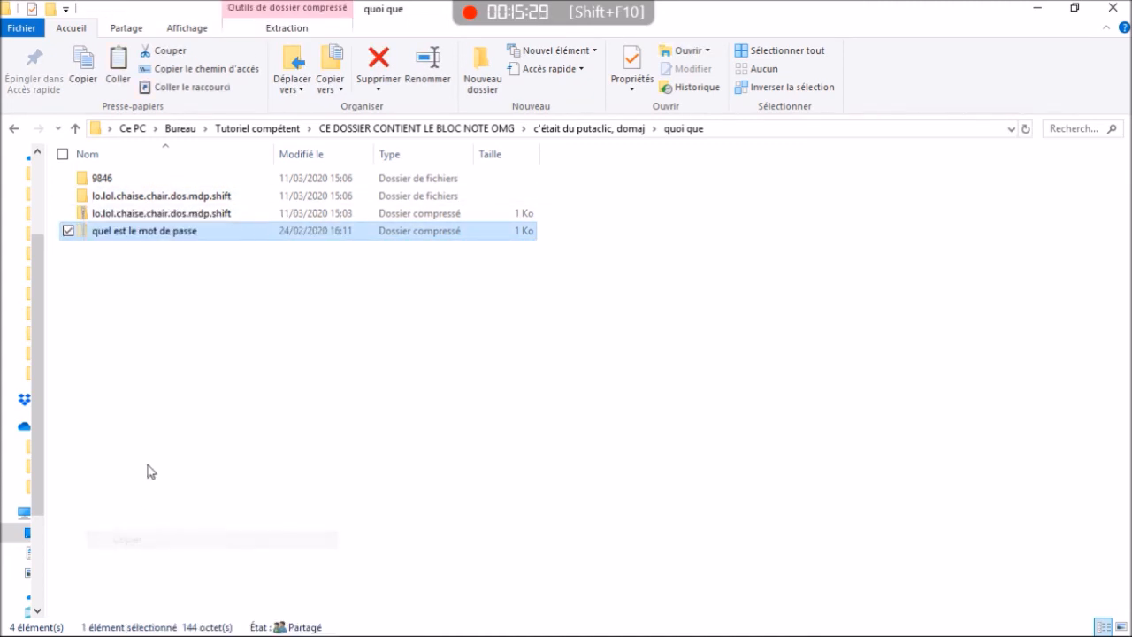
click(147, 466)
right_click(157, 329)
click(188, 444)
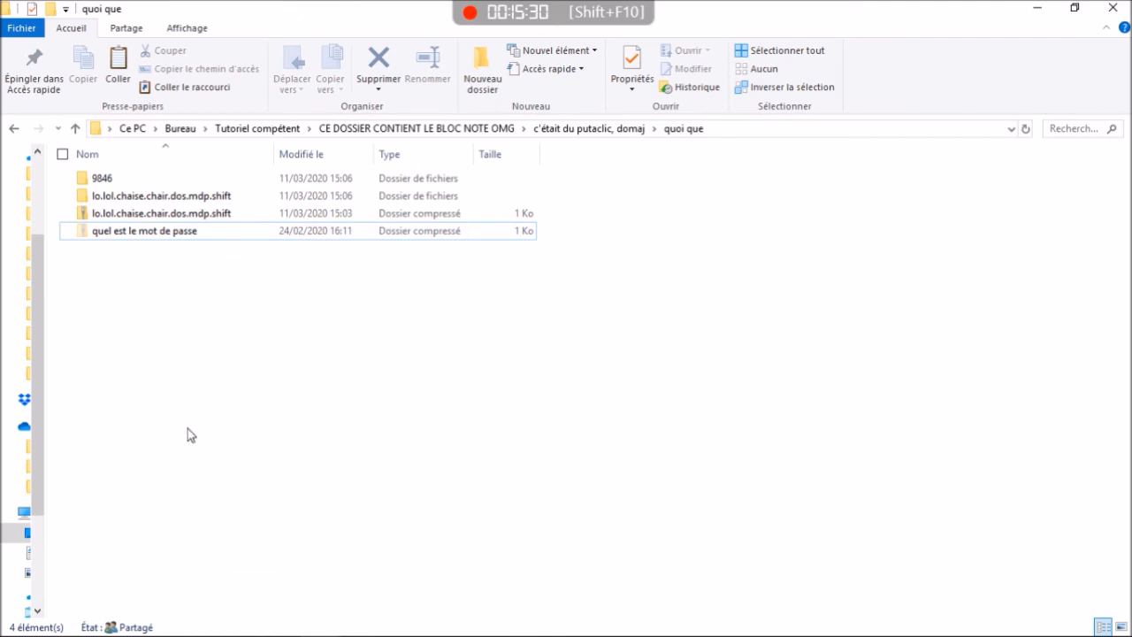
Rename the copied compressed folder quel est le mot de passe - Copie as répons.pj
click(133, 280)
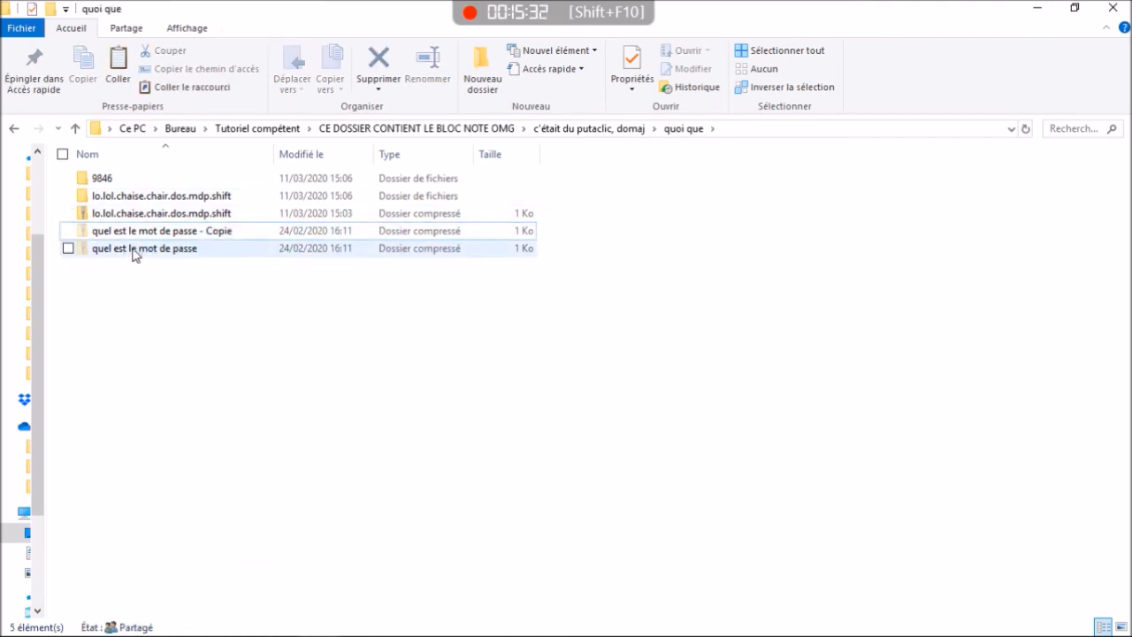
click(70, 251)
click(70, 250)
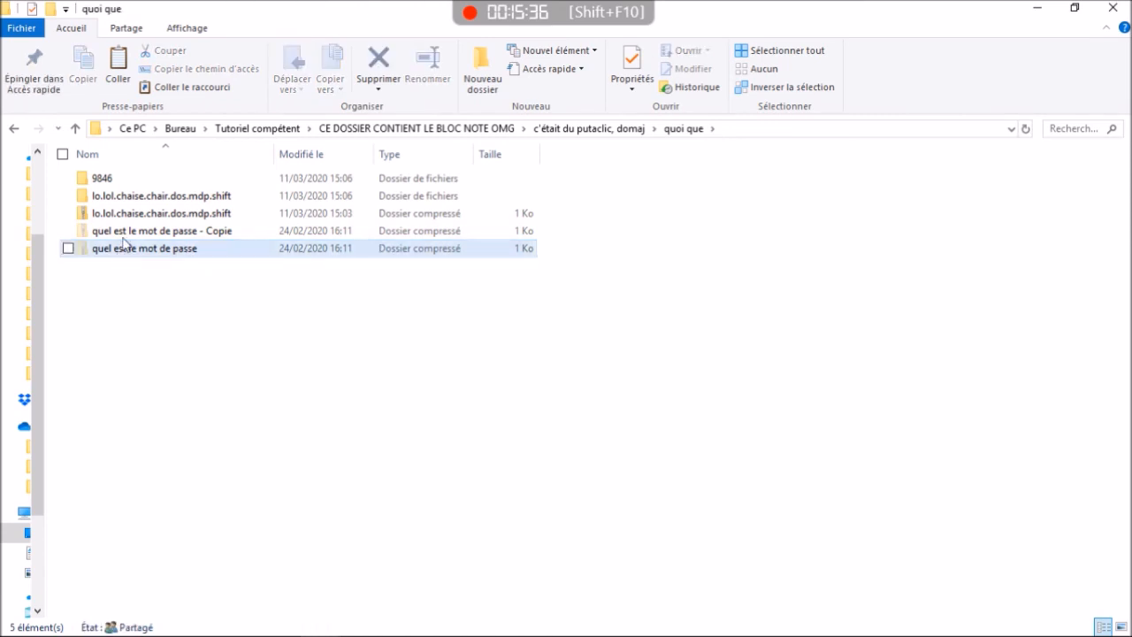
right_click(122, 235)
click(181, 601)
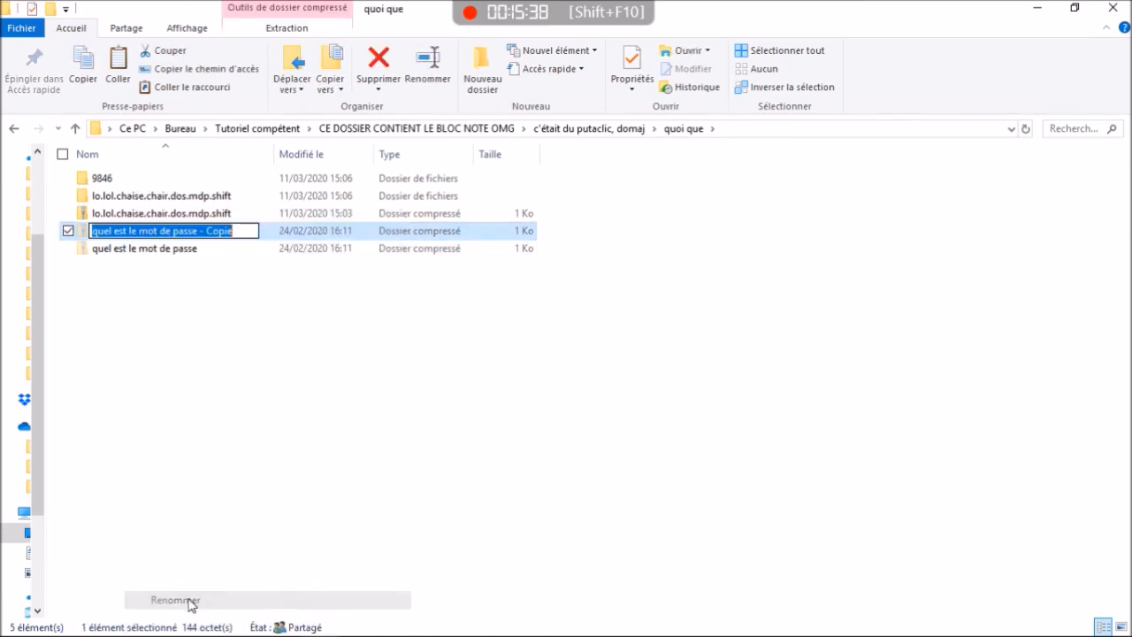
text(^rpé)
text(ré)
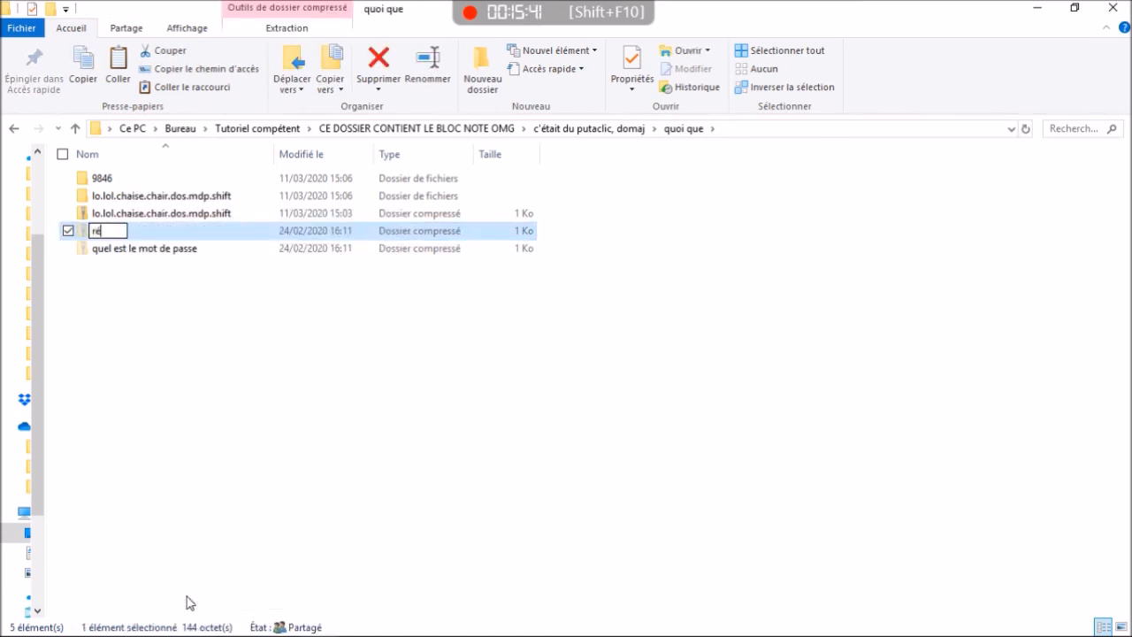
text(pons.)
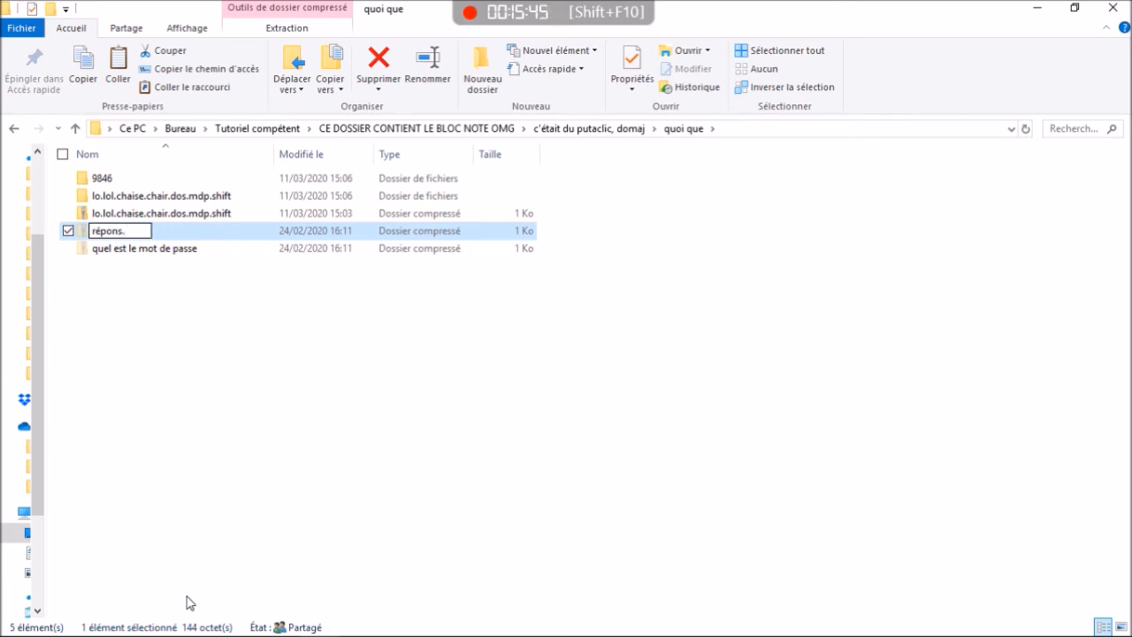
text(pj)
key(Return)
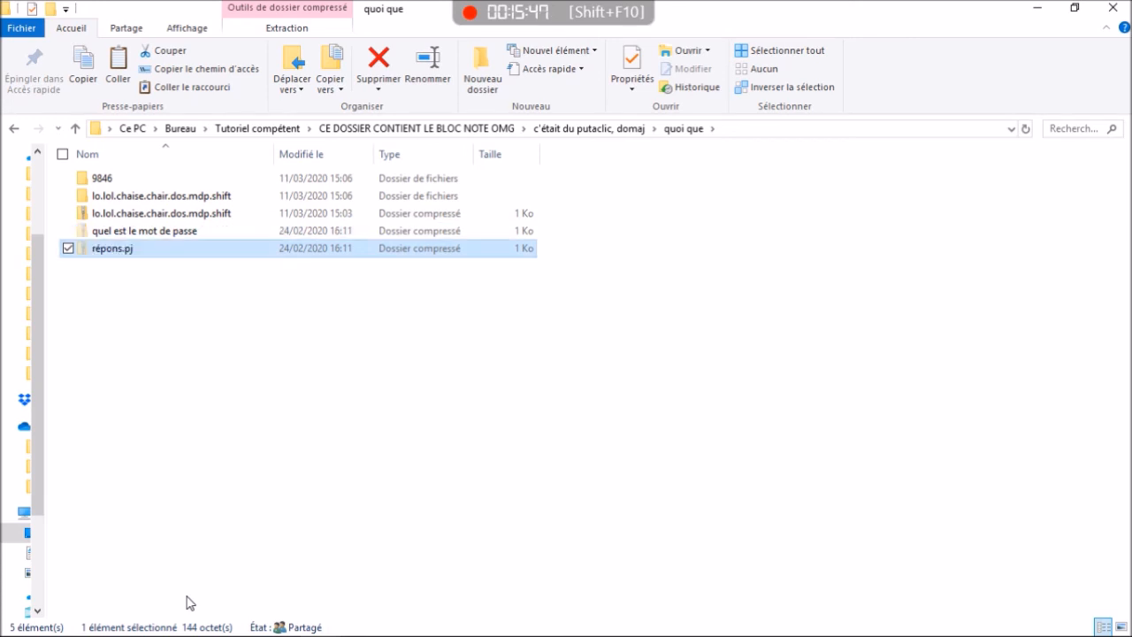
Extract the compressed folder répons.pj to the suggested destination and maximize the extracted folder's window
right_click(115, 251)
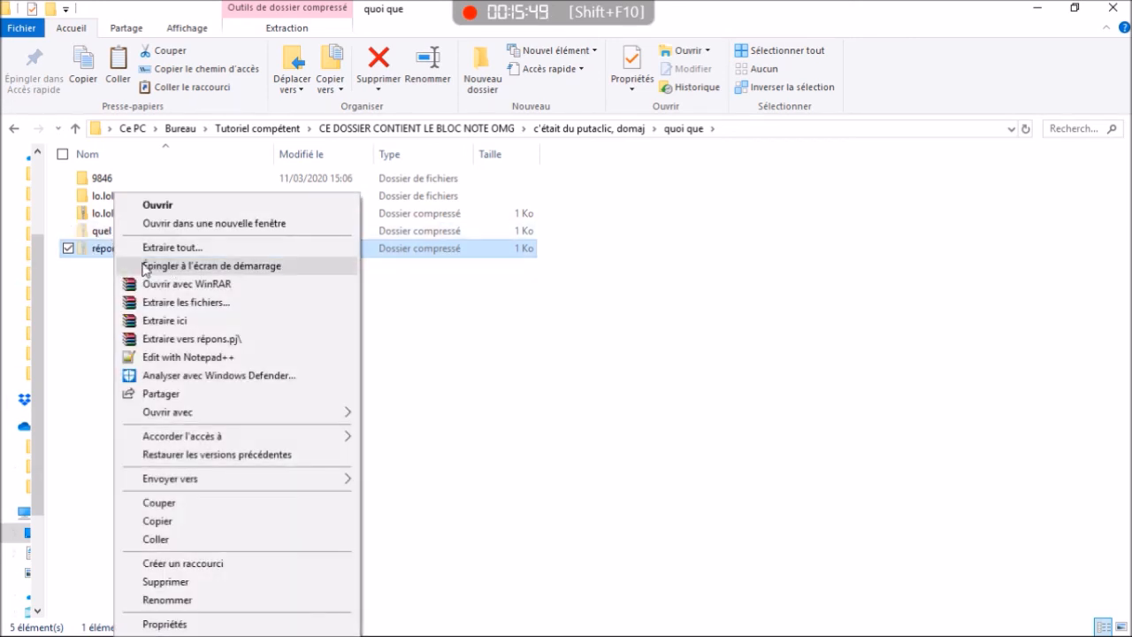
click(175, 251)
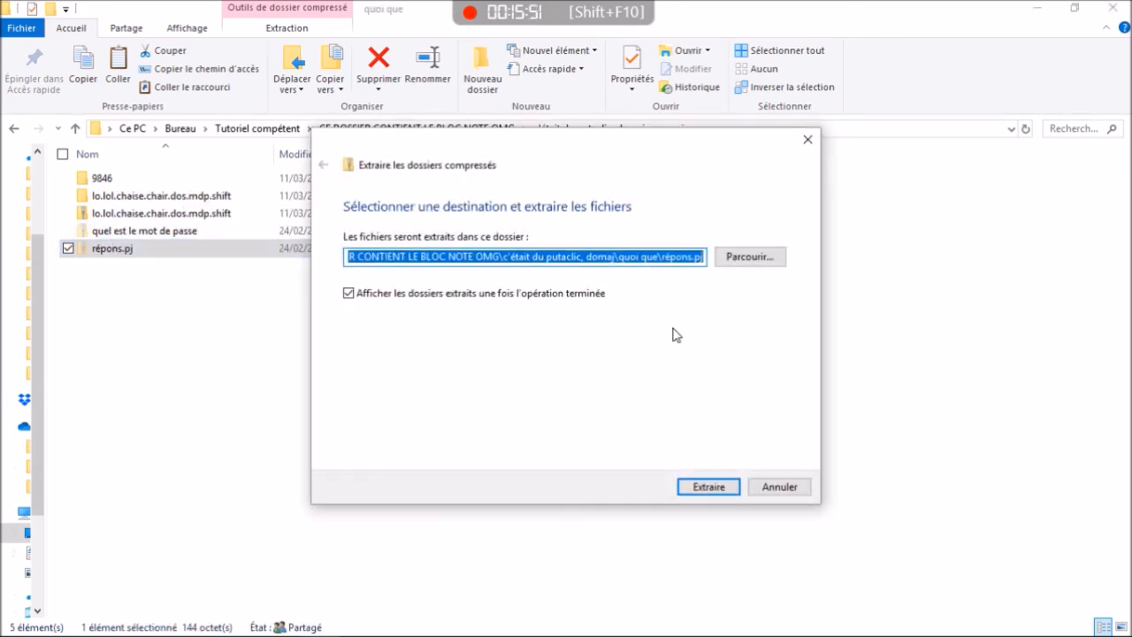
click(718, 493)
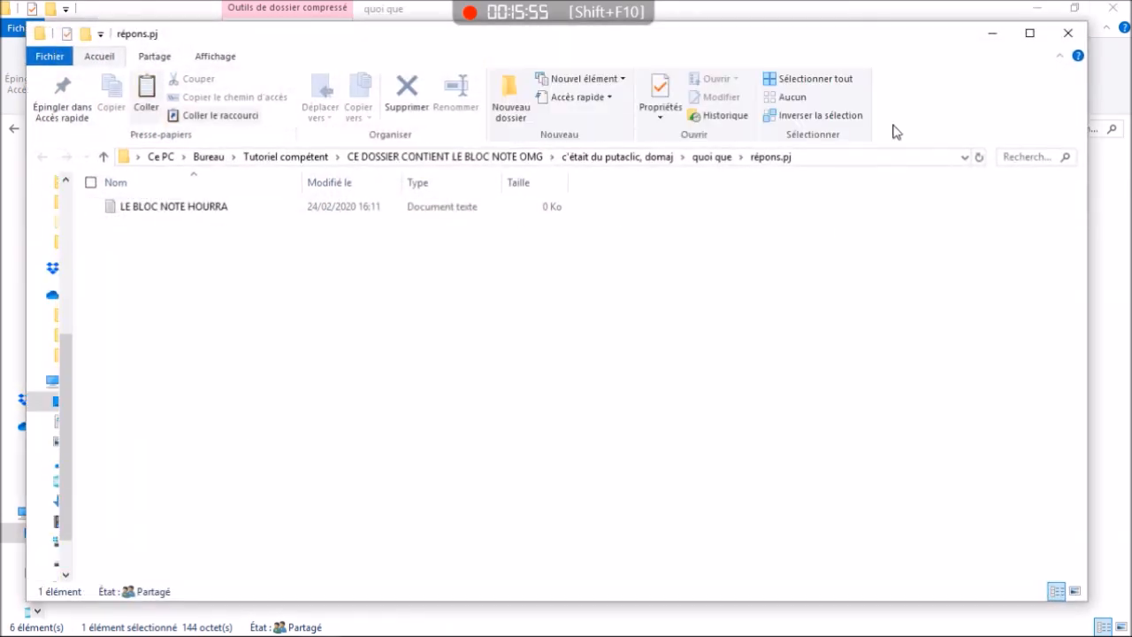
double_click(439, 33)
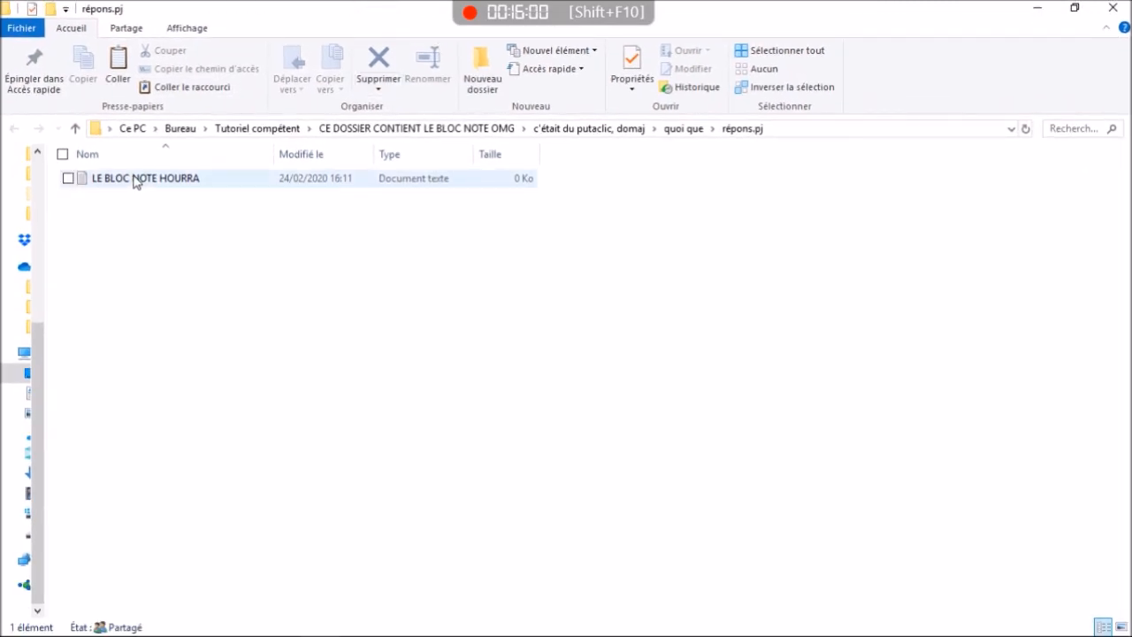
Open the text file LE BLOC NOTE HOURRA and write "Tout ce que vous voulez." in it
click(137, 183)
double_click(137, 183)
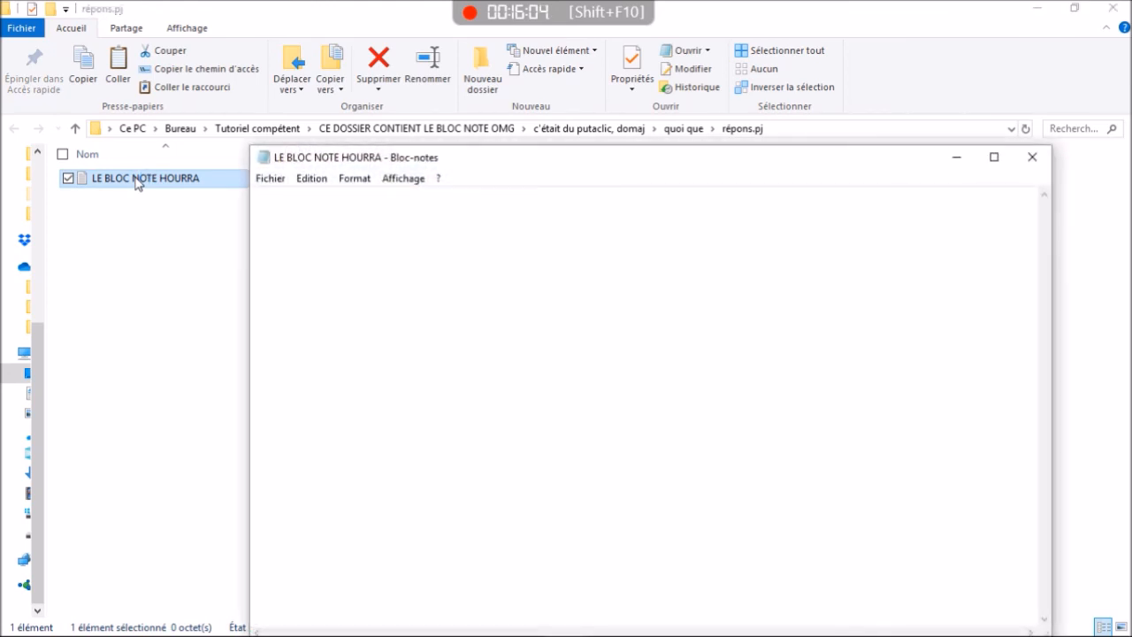
drag(317, 169, 182, 60)
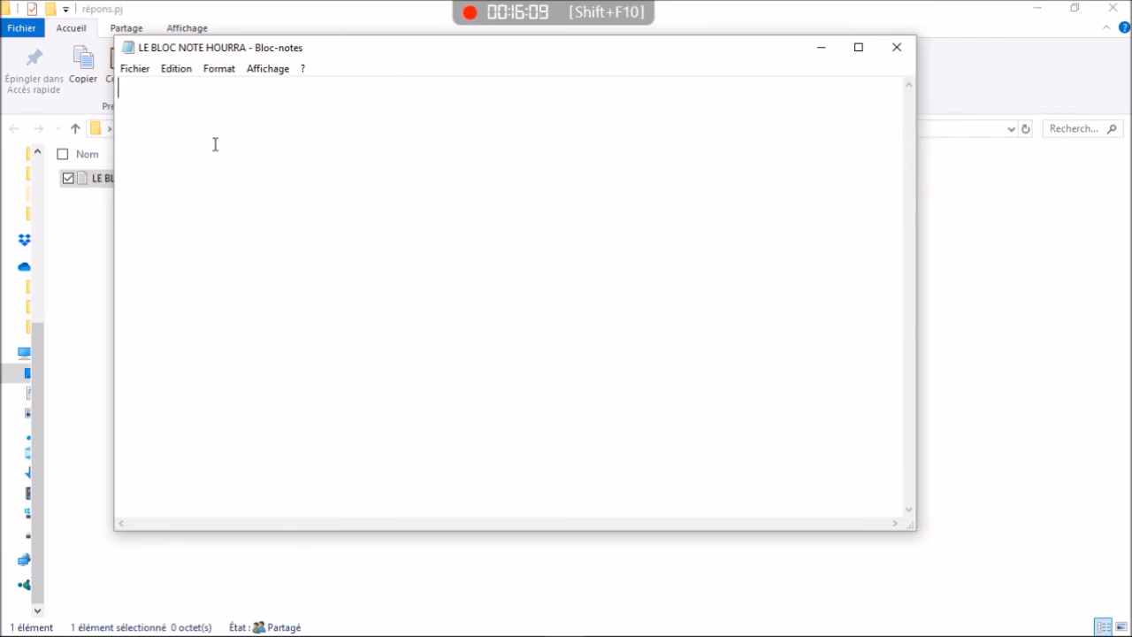
text(Tout ce que vous )
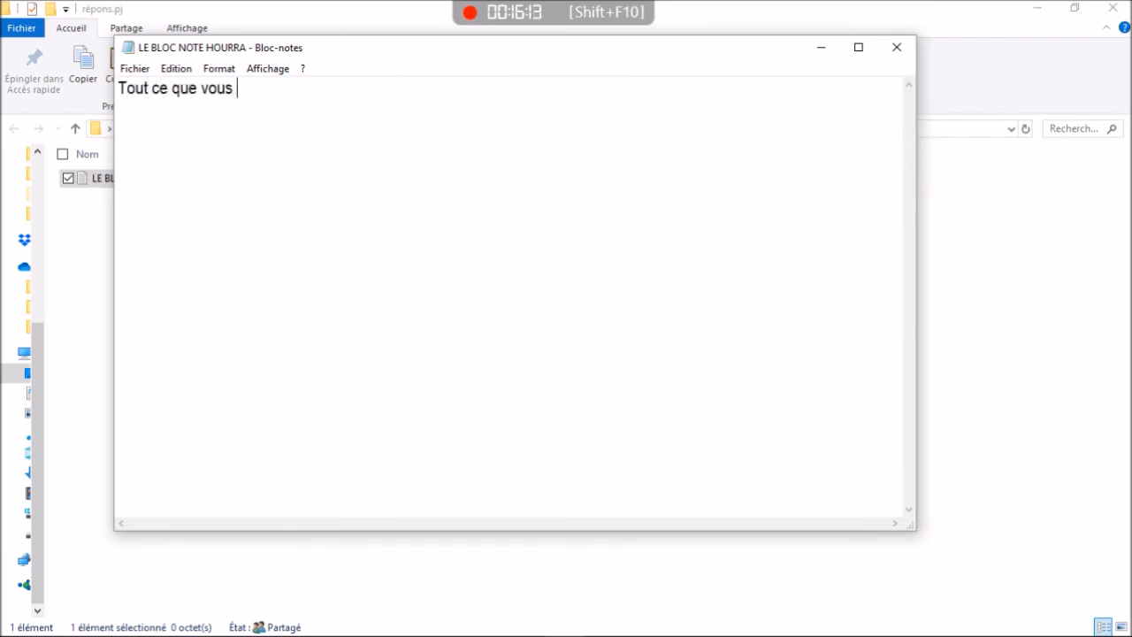
text(voulez.)
key(ctrl+a)
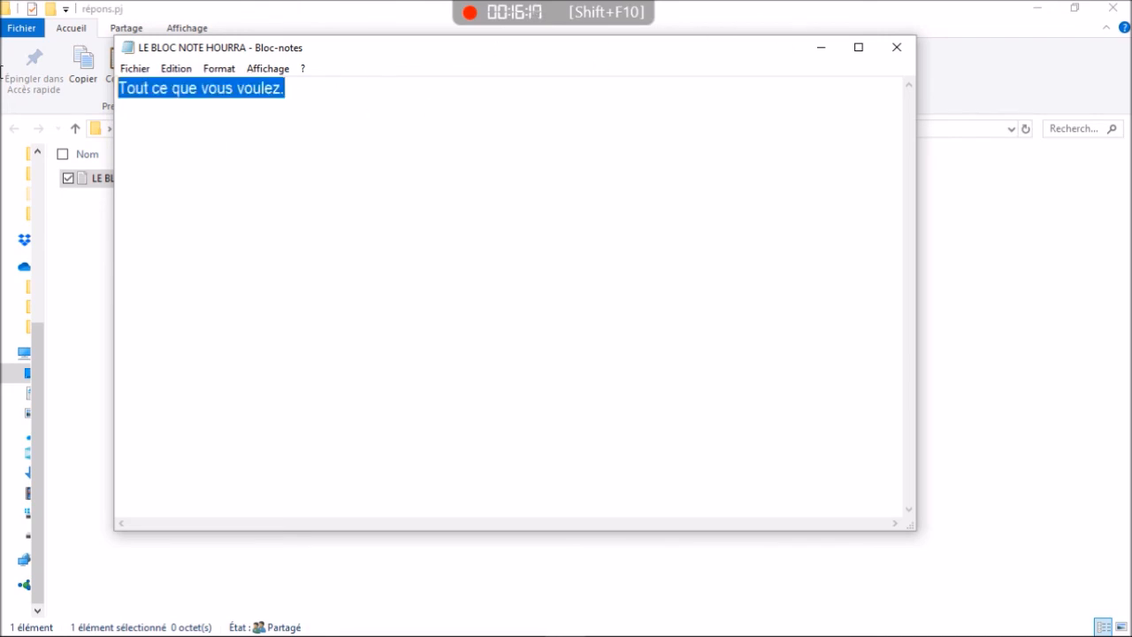
click(313, 132)
Start a new blank document, saving the changes made to LE BLOC NOTE HOURRA
click(123, 70)
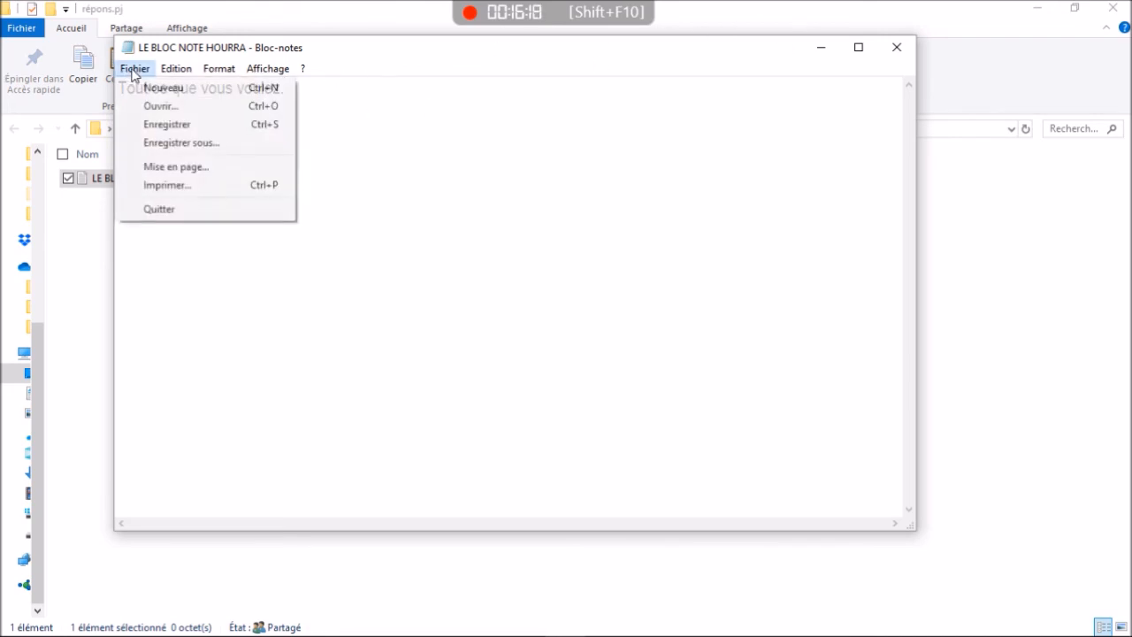
click(165, 105)
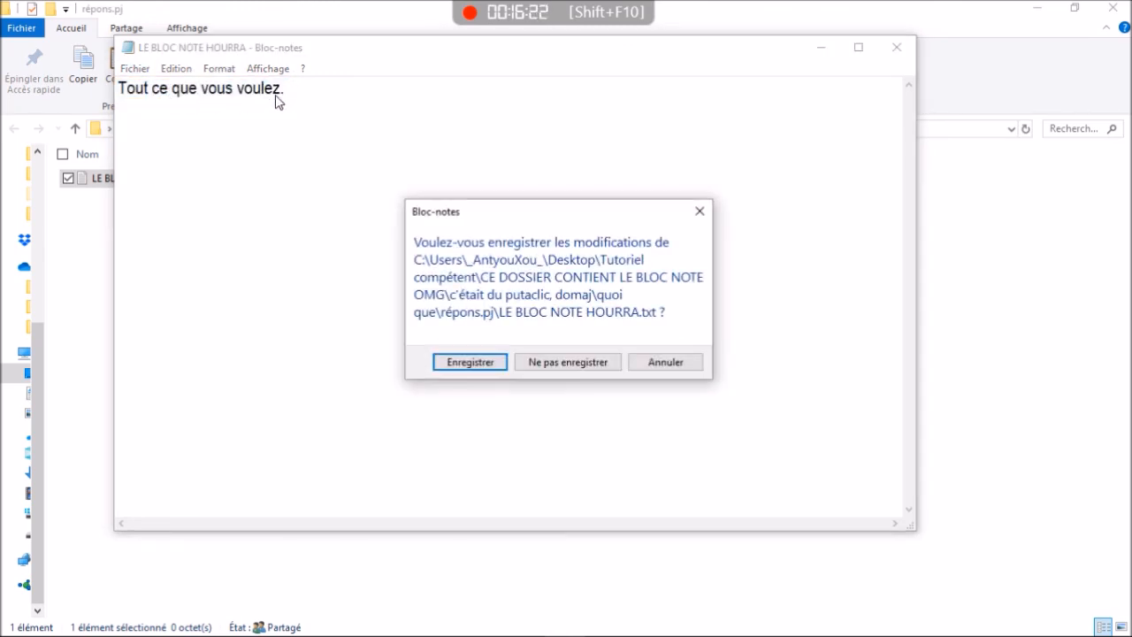
click(486, 365)
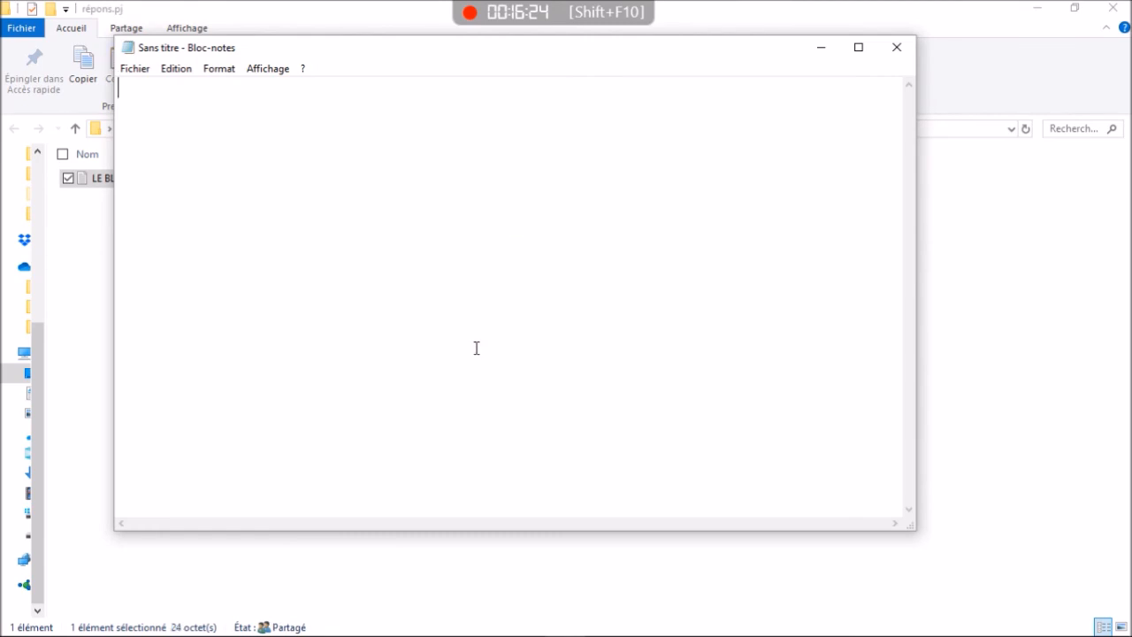
Close the blank document, then reopen LE BLOC NOTE HOURRA to check its saved text and close it
click(897, 49)
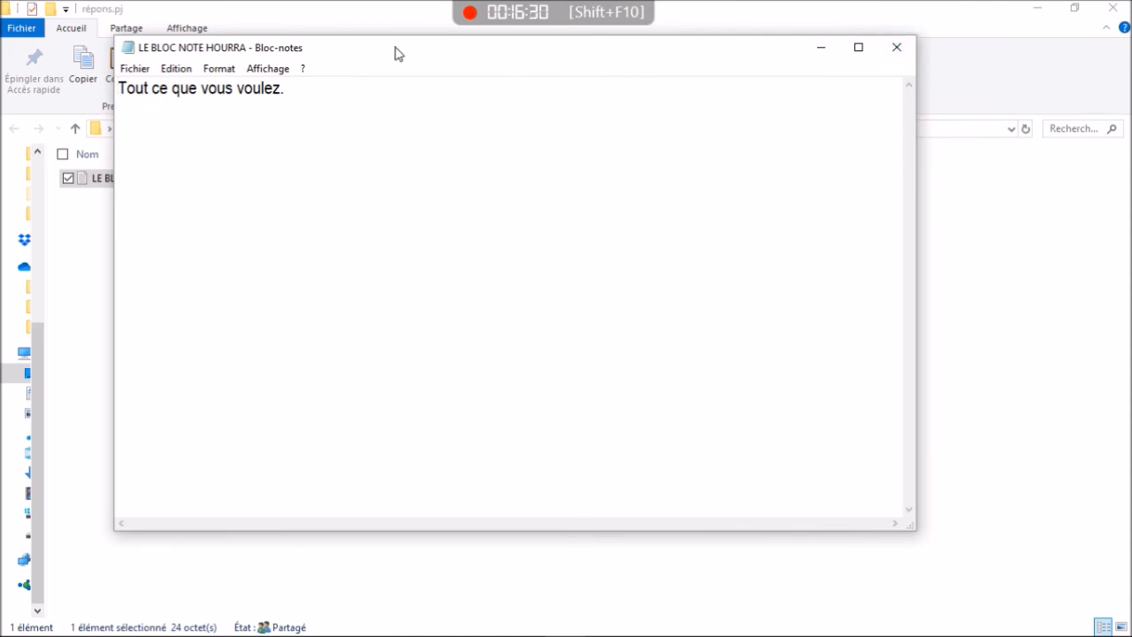
click(604, 96)
click(896, 48)
Delete the text file LE BLOC NOTE HOURRA from the répons.pj folder
click(271, 262)
click(156, 190)
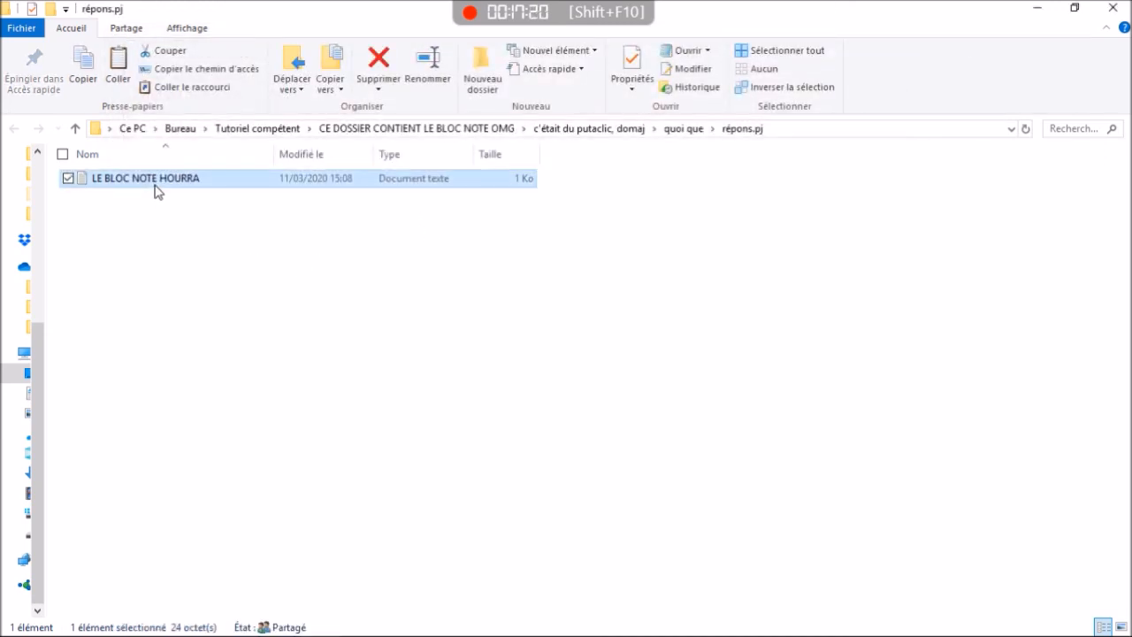
right_click(156, 189)
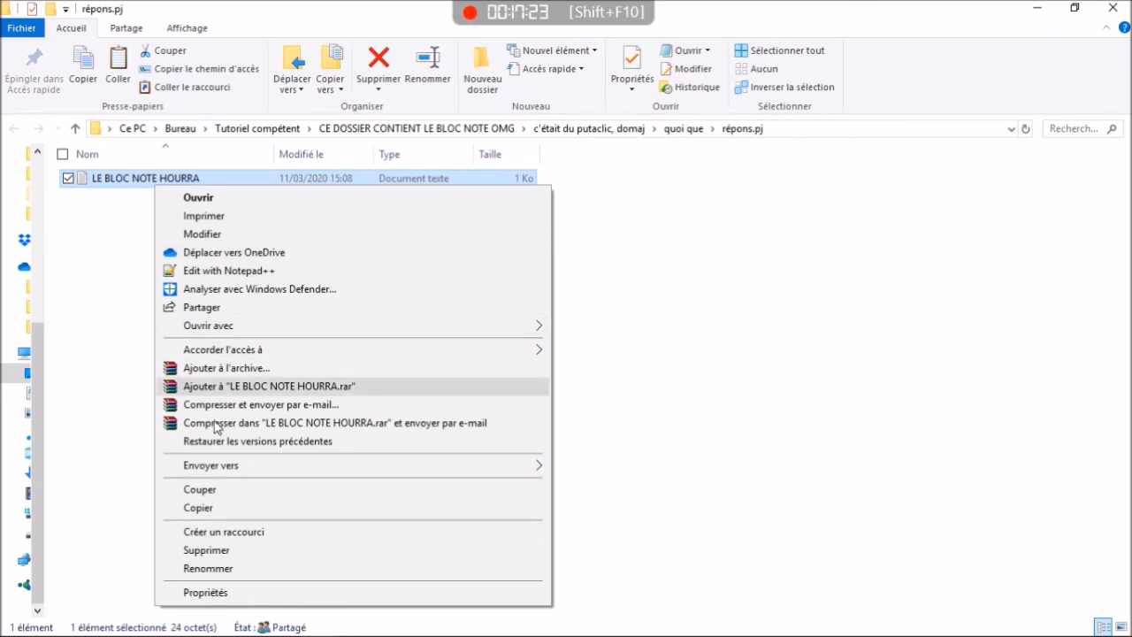
click(206, 550)
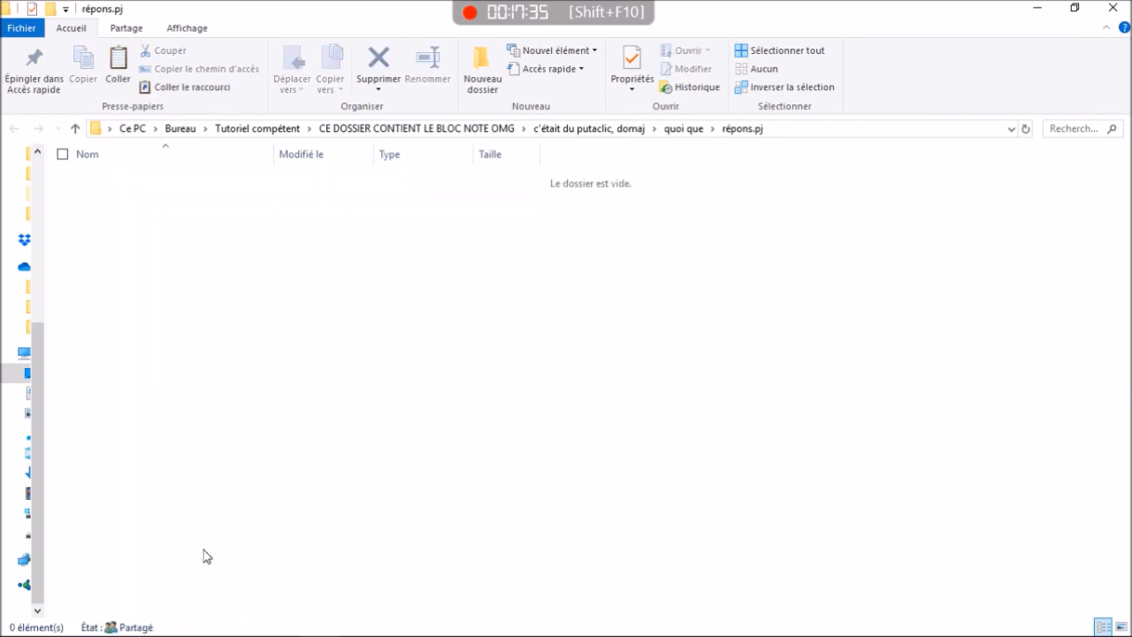